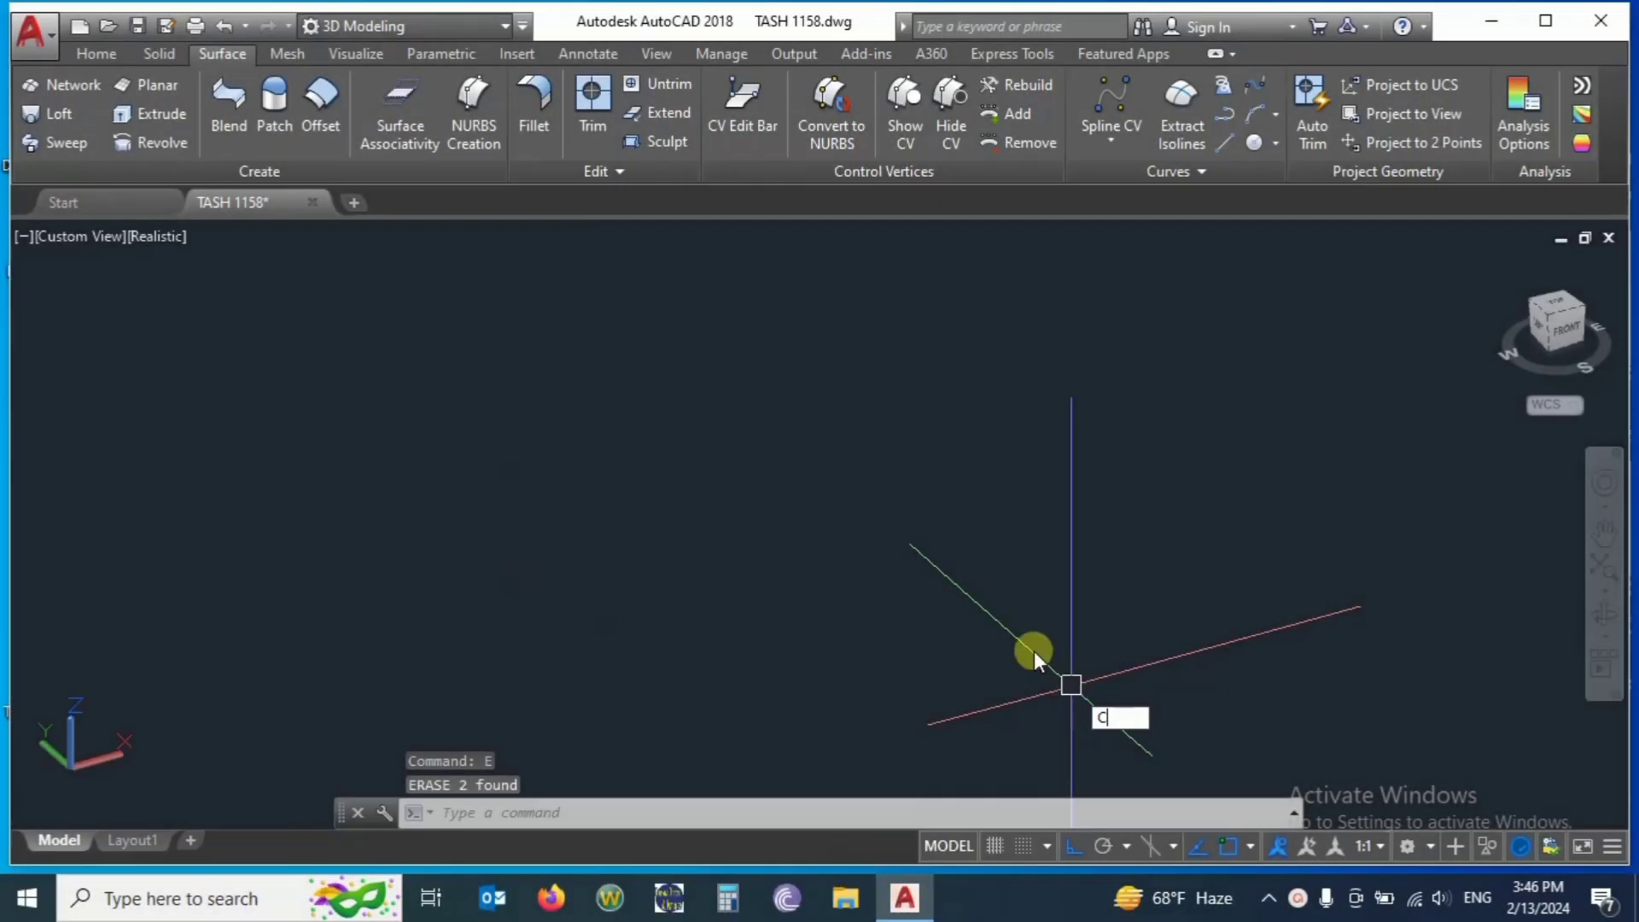
Draw a circle with a radius of 100 in empty space as the base profile.
type("c")
key("Return")
left_click(702, 554)
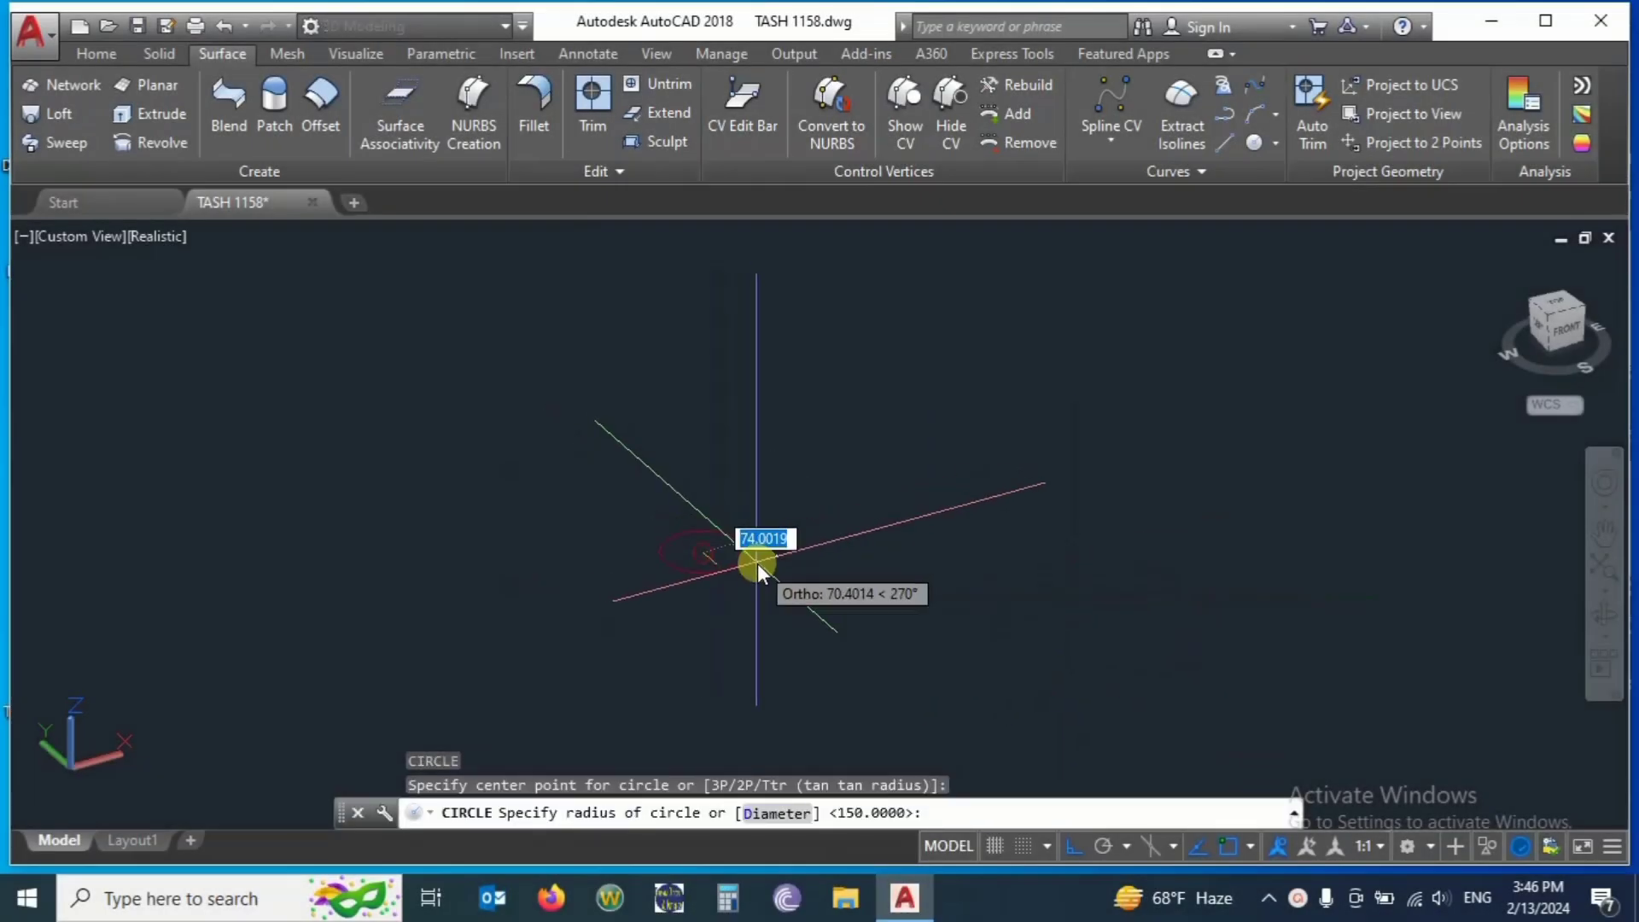
type("100")
key("Return")
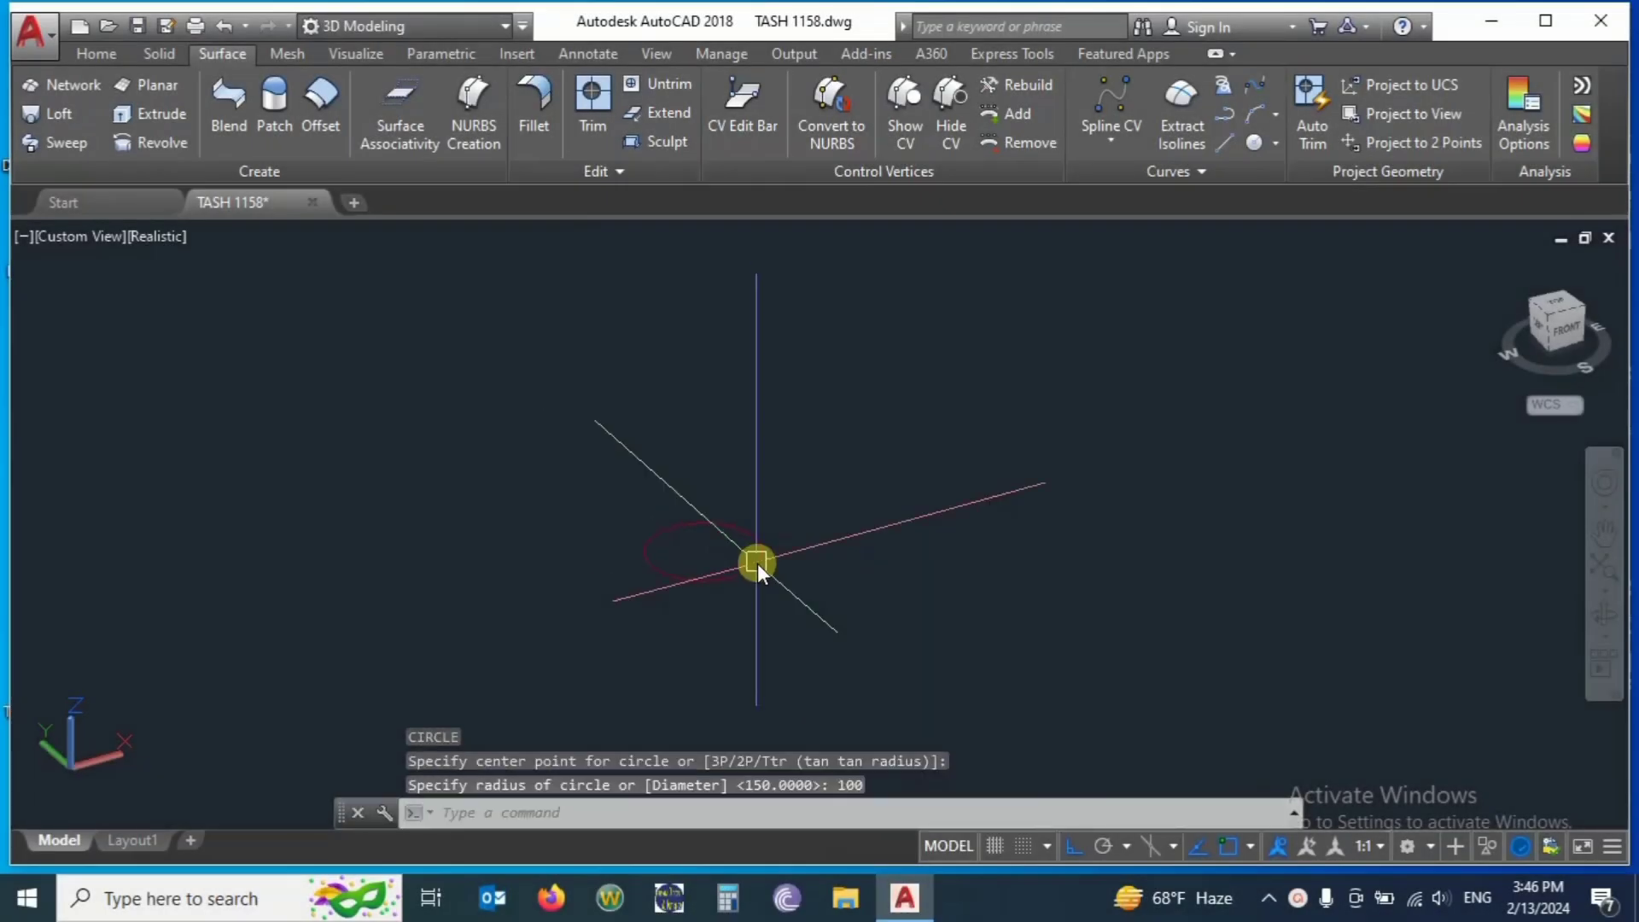
Copy the base circle 200 units straight up along the Z axis.
left_click(803, 587)
left_click(889, 524)
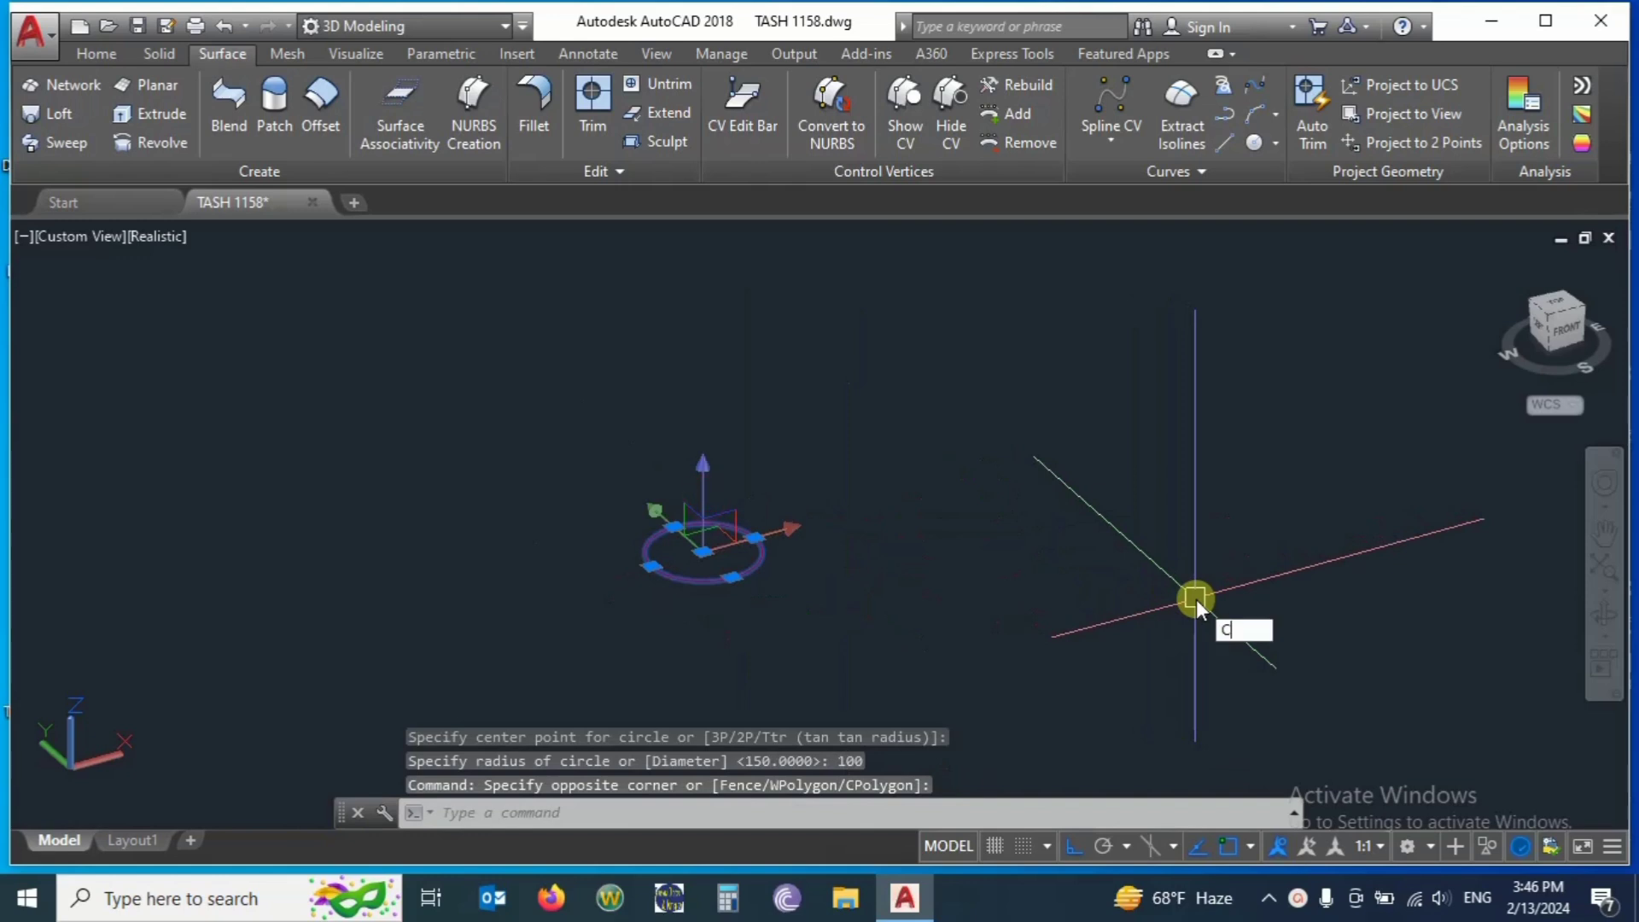
left_click(1122, 563)
type("5")
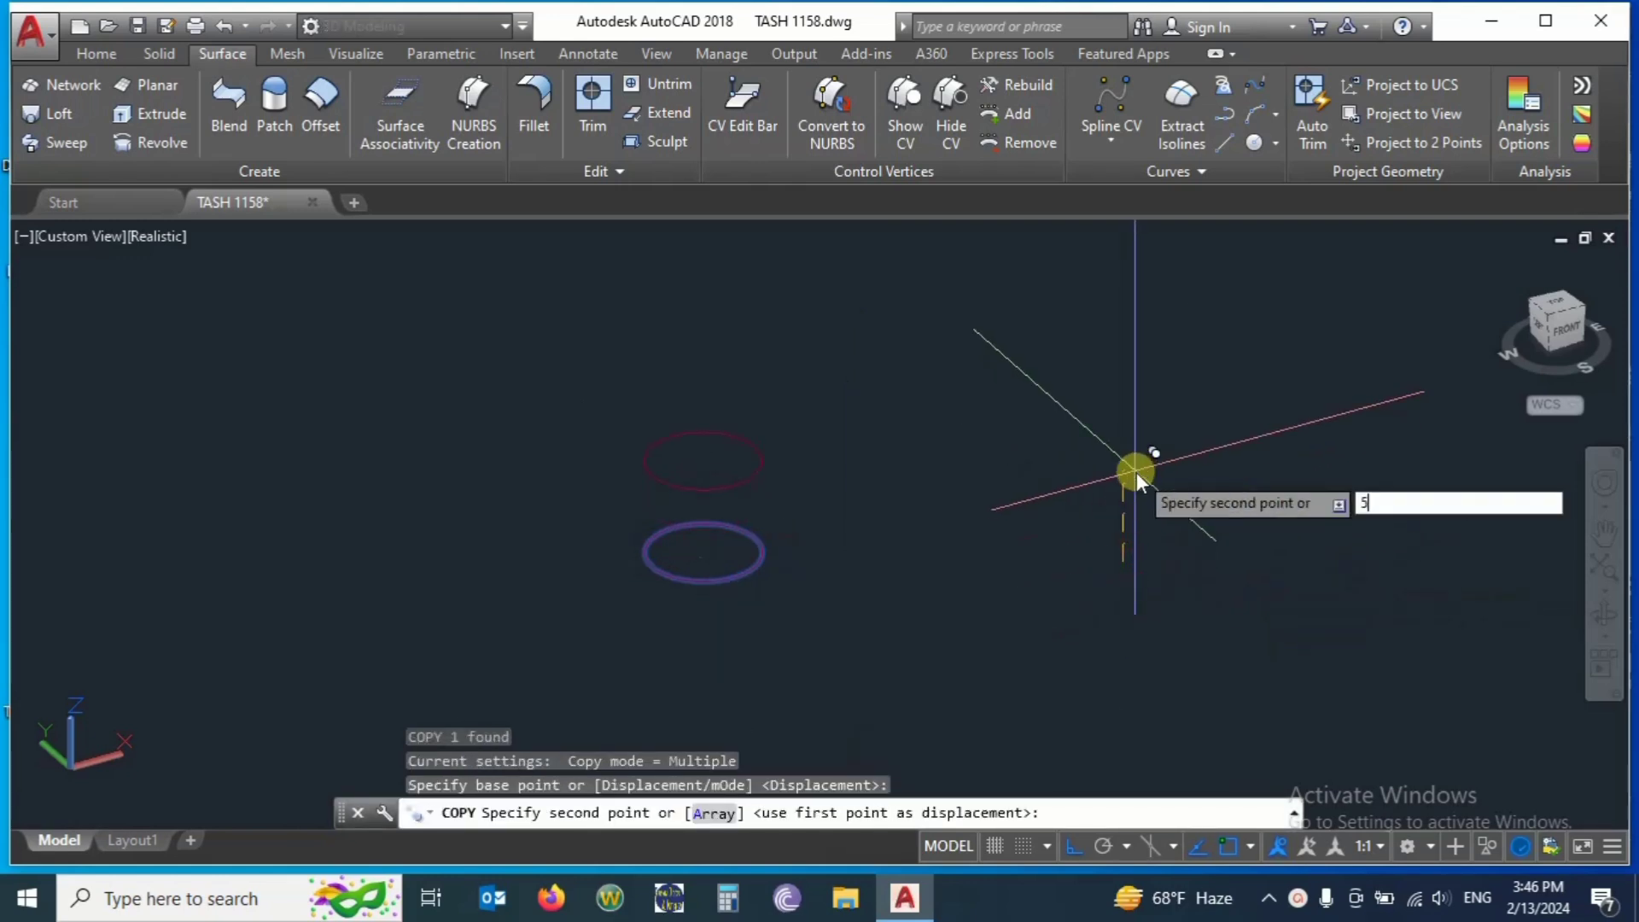
key("BackSpace")
type("200")
key("Return")
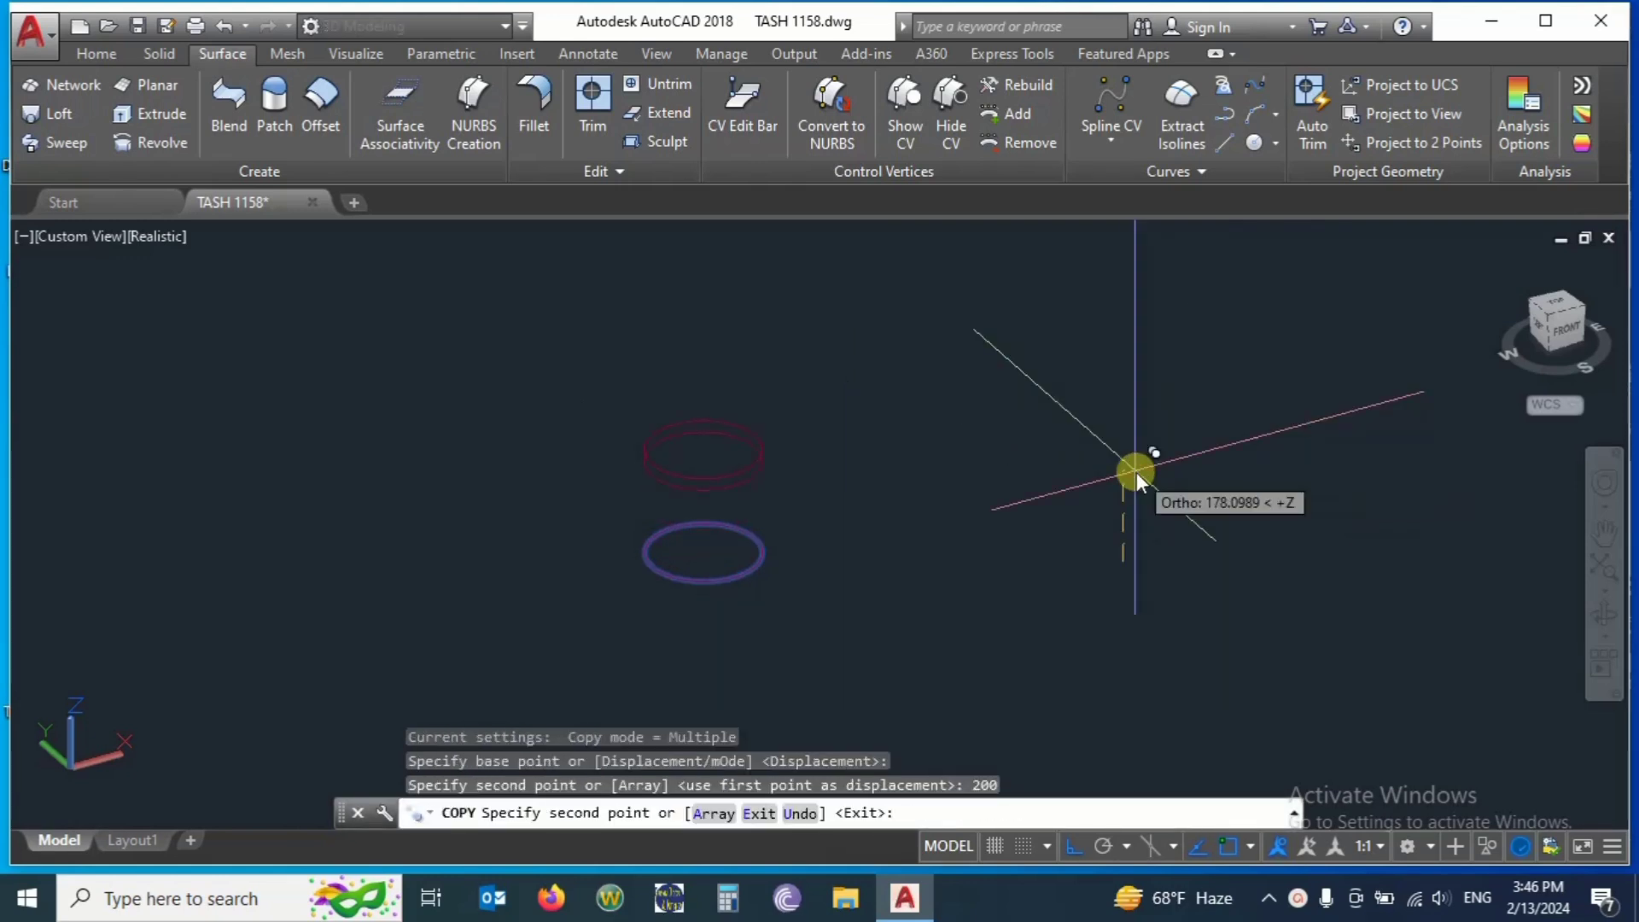
key("Escape")
Copy the upper circle 100 units straight up along the Z axis.
left_click(706, 464)
left_click(539, 500)
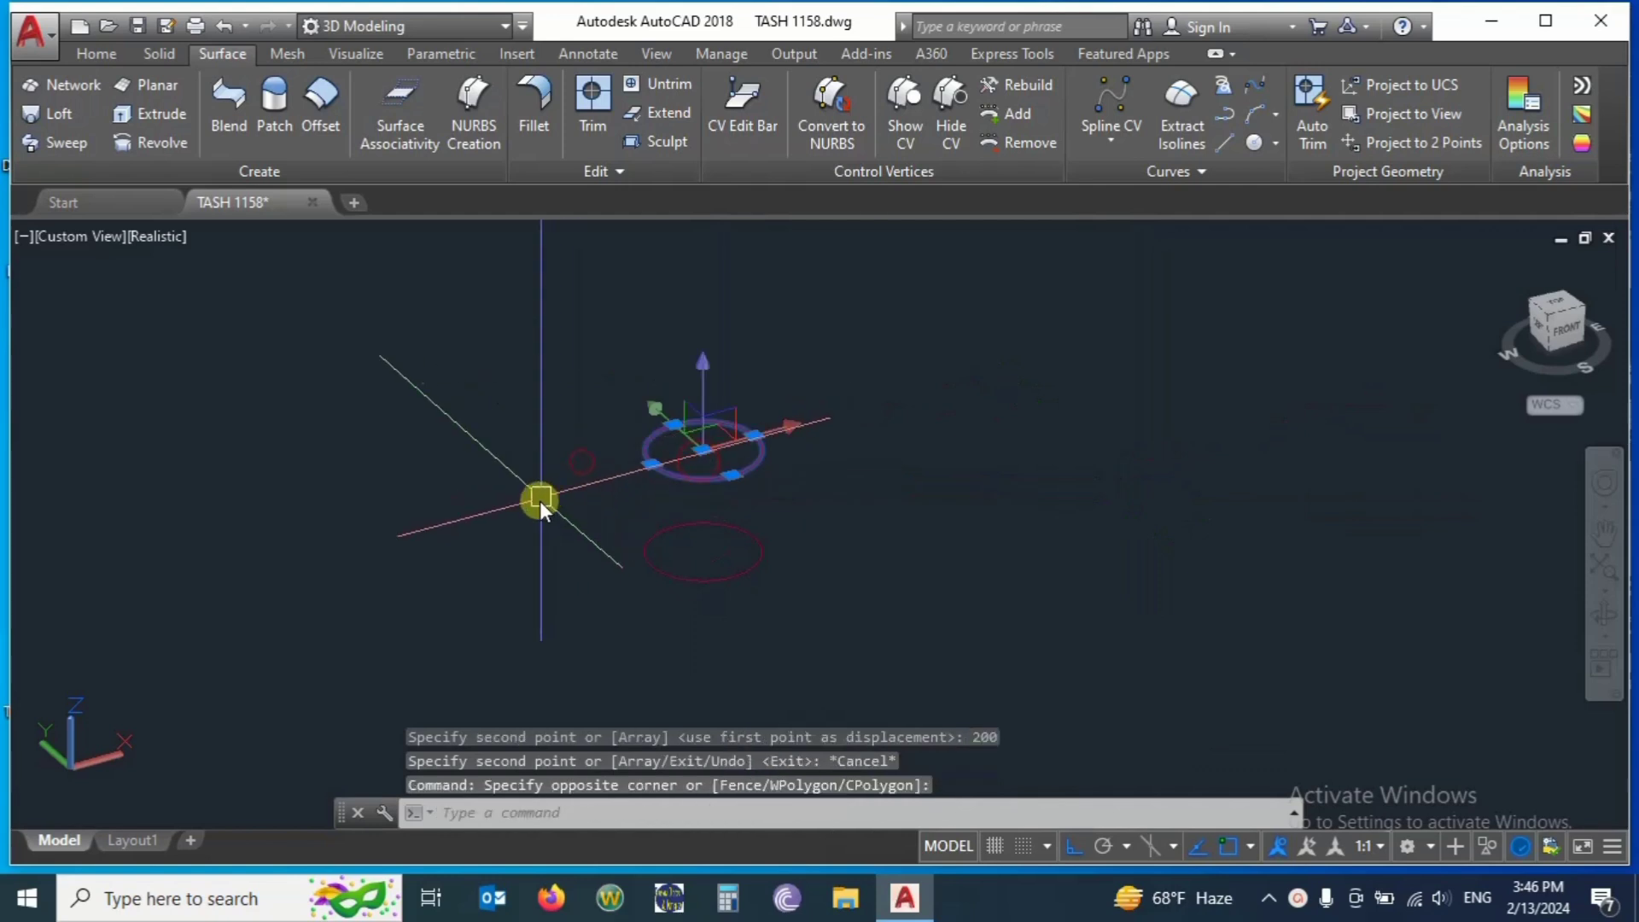
type("Co")
key("Return")
left_click(986, 546)
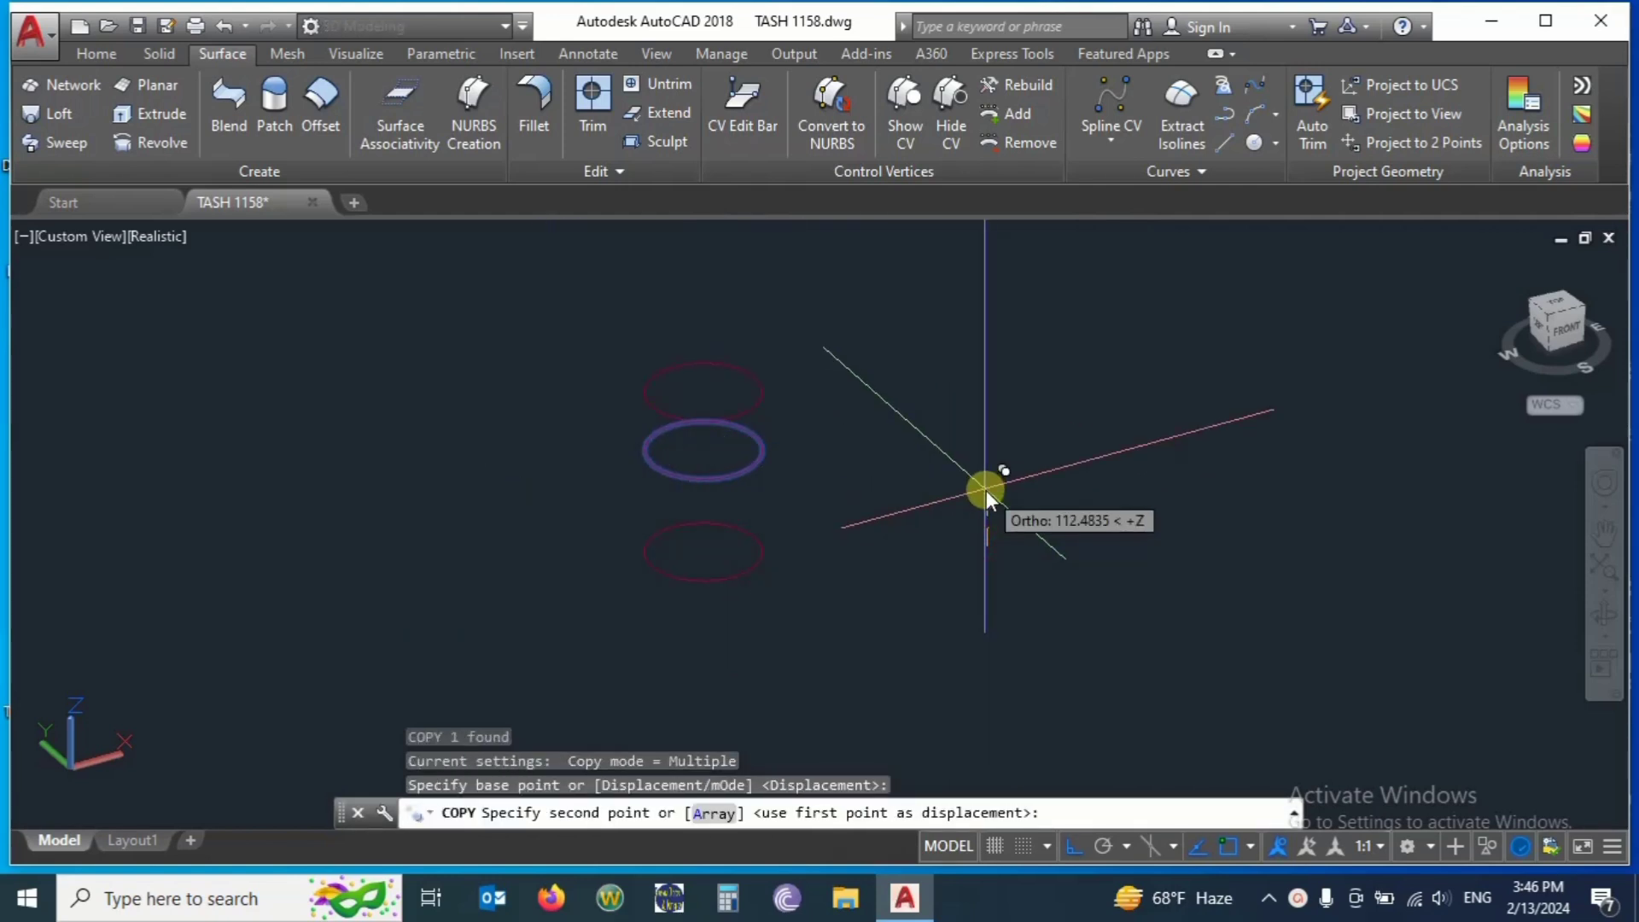
type("100")
key("Return")
key("Escape")
Copy the topmost of the three circles 50 units straight up along the Z axis.
middle_click_drag(934, 464, 809, 415, "shift")
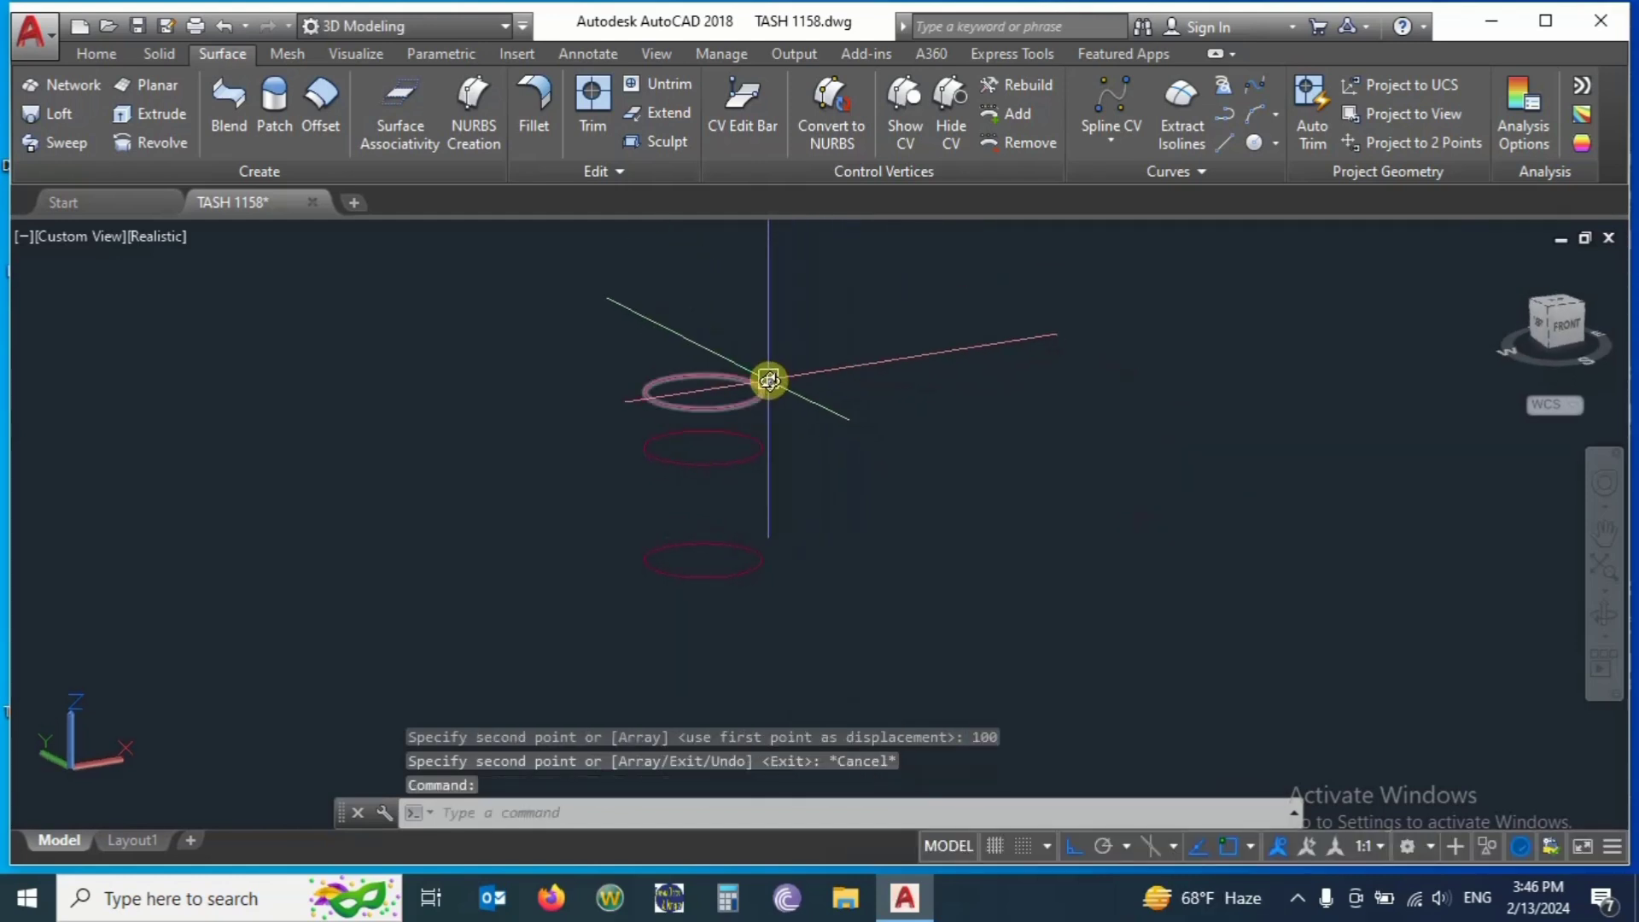
left_click(762, 386)
type("co")
key("Return")
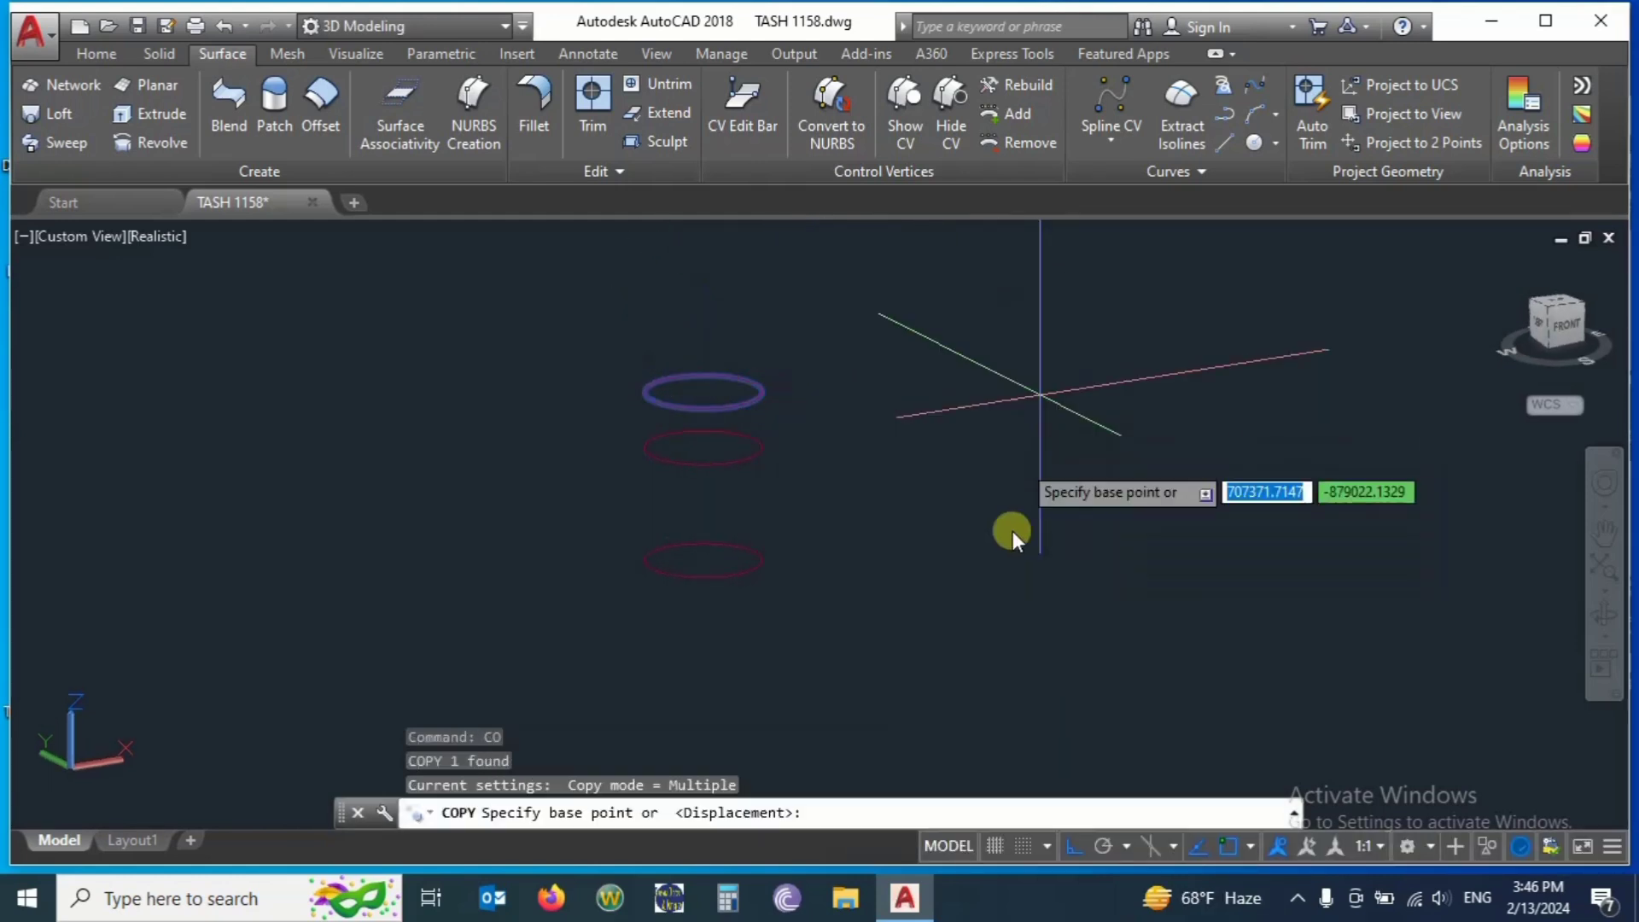
left_click(1007, 535)
type("50")
key("Return")
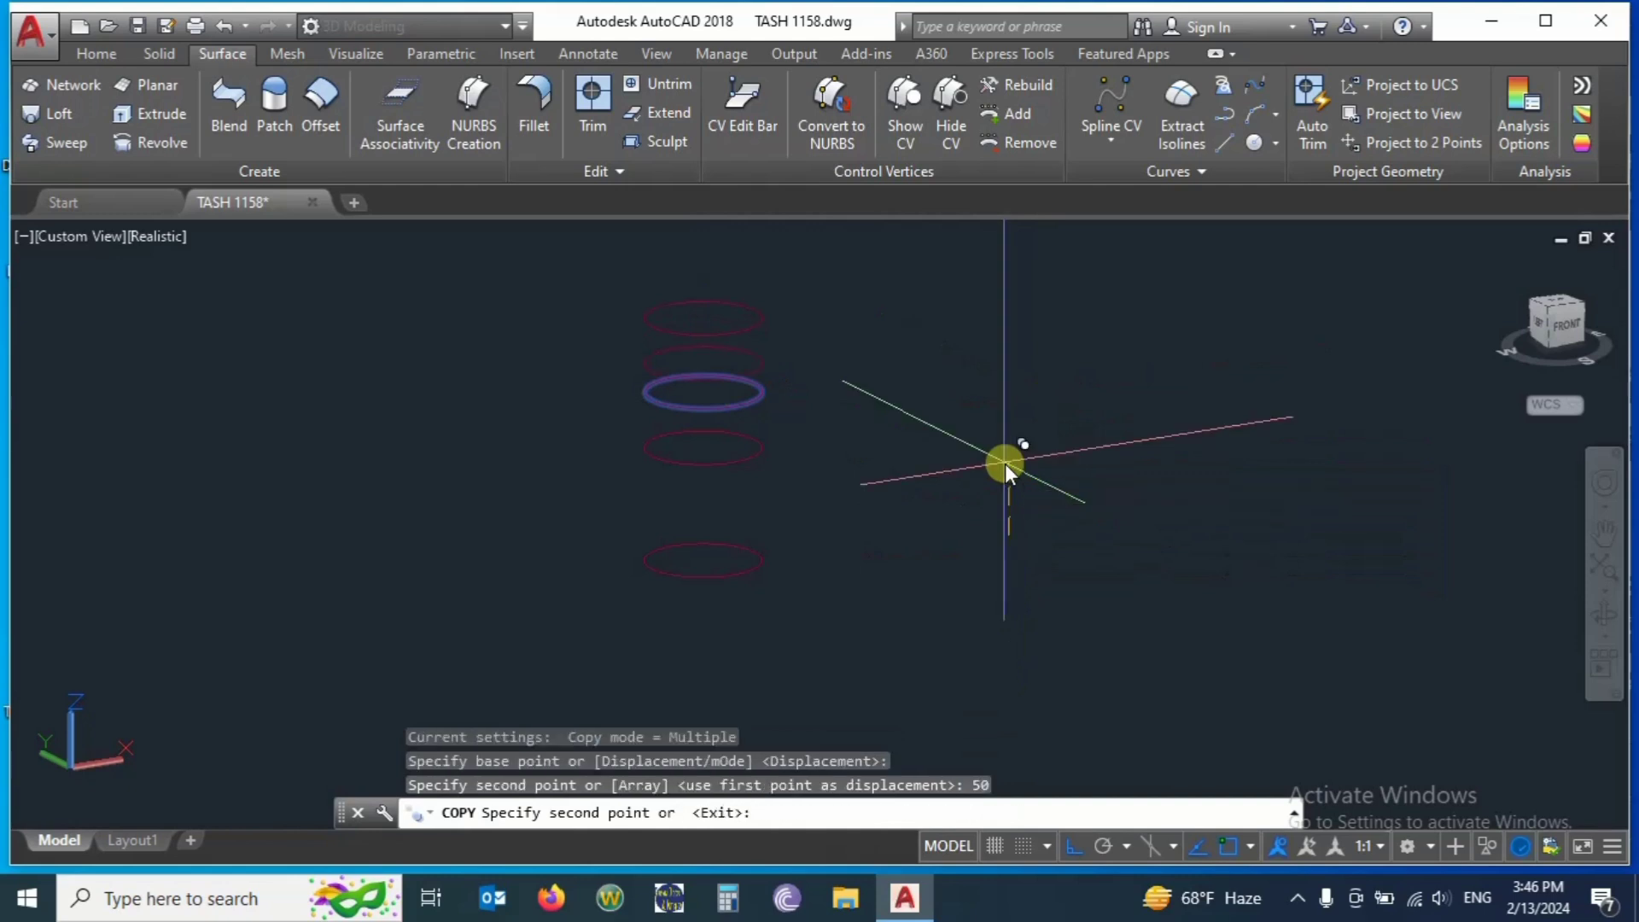
key("Escape")
Set the radius of the topmost circle in the stack to 80.
scroll(745, 346, "up", 2)
left_click(745, 347)
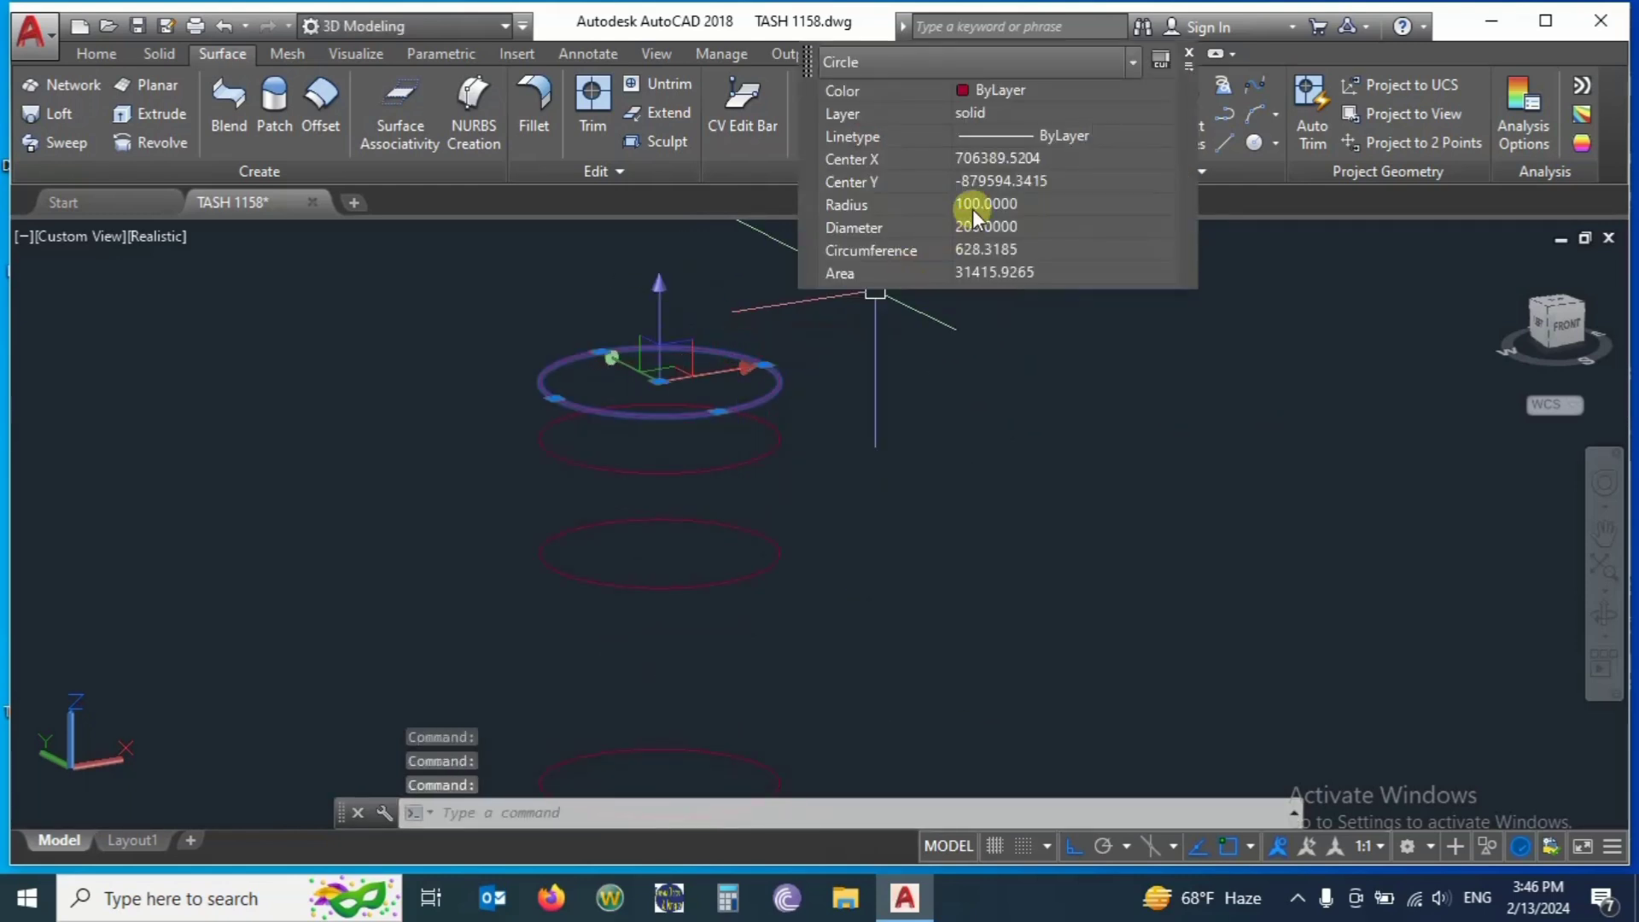
left_click(971, 206)
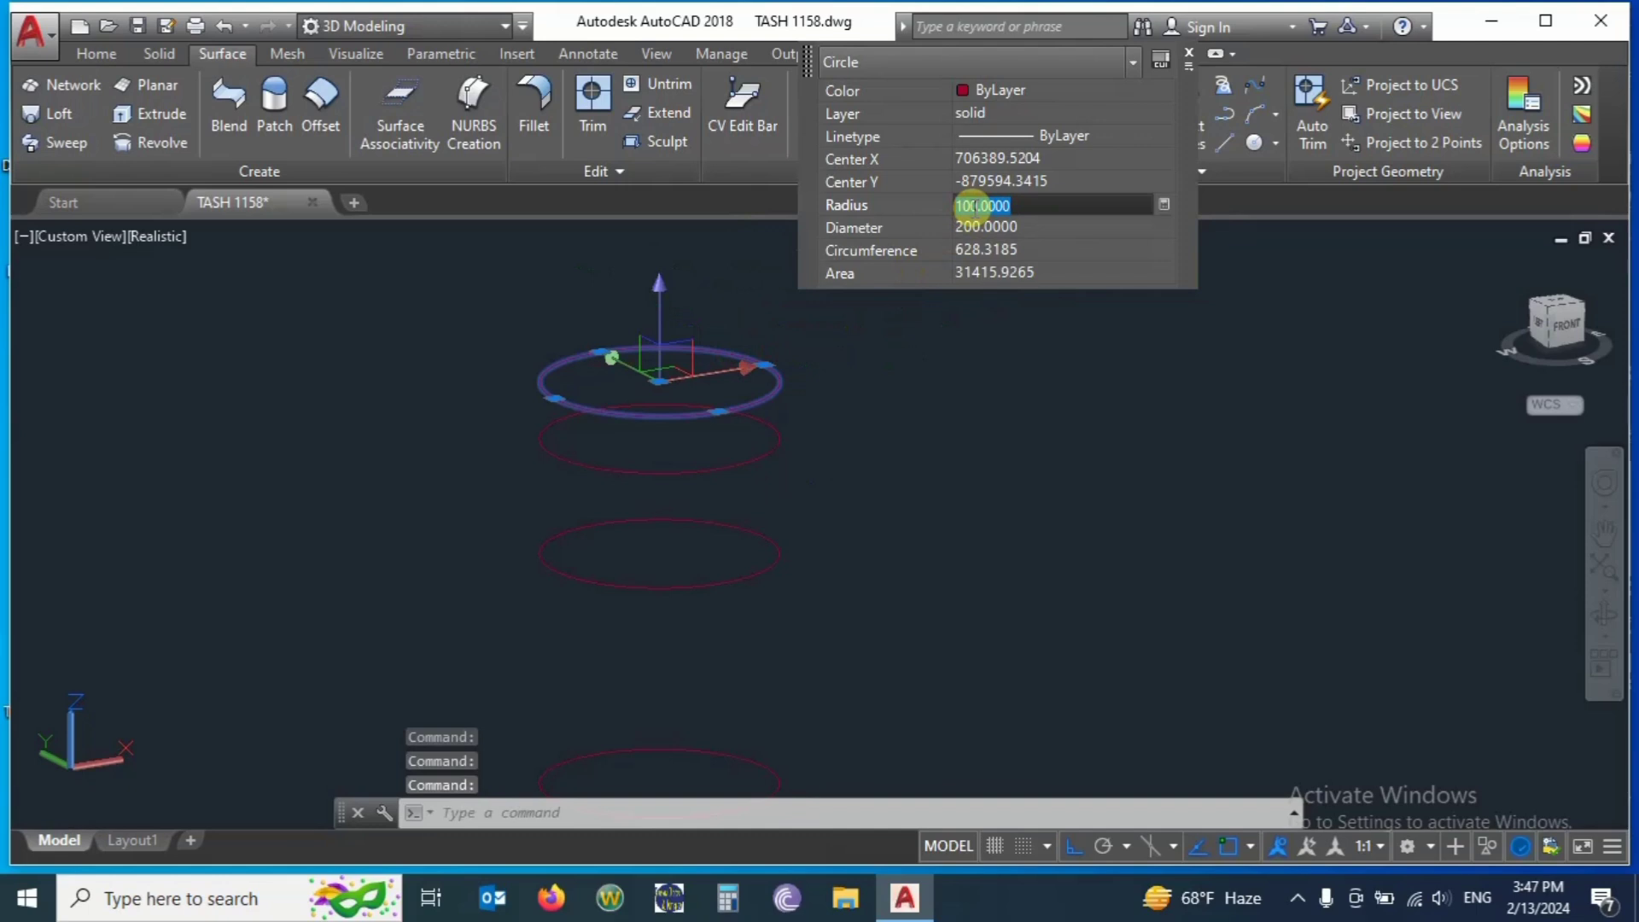
key("Return")
key("Escape")
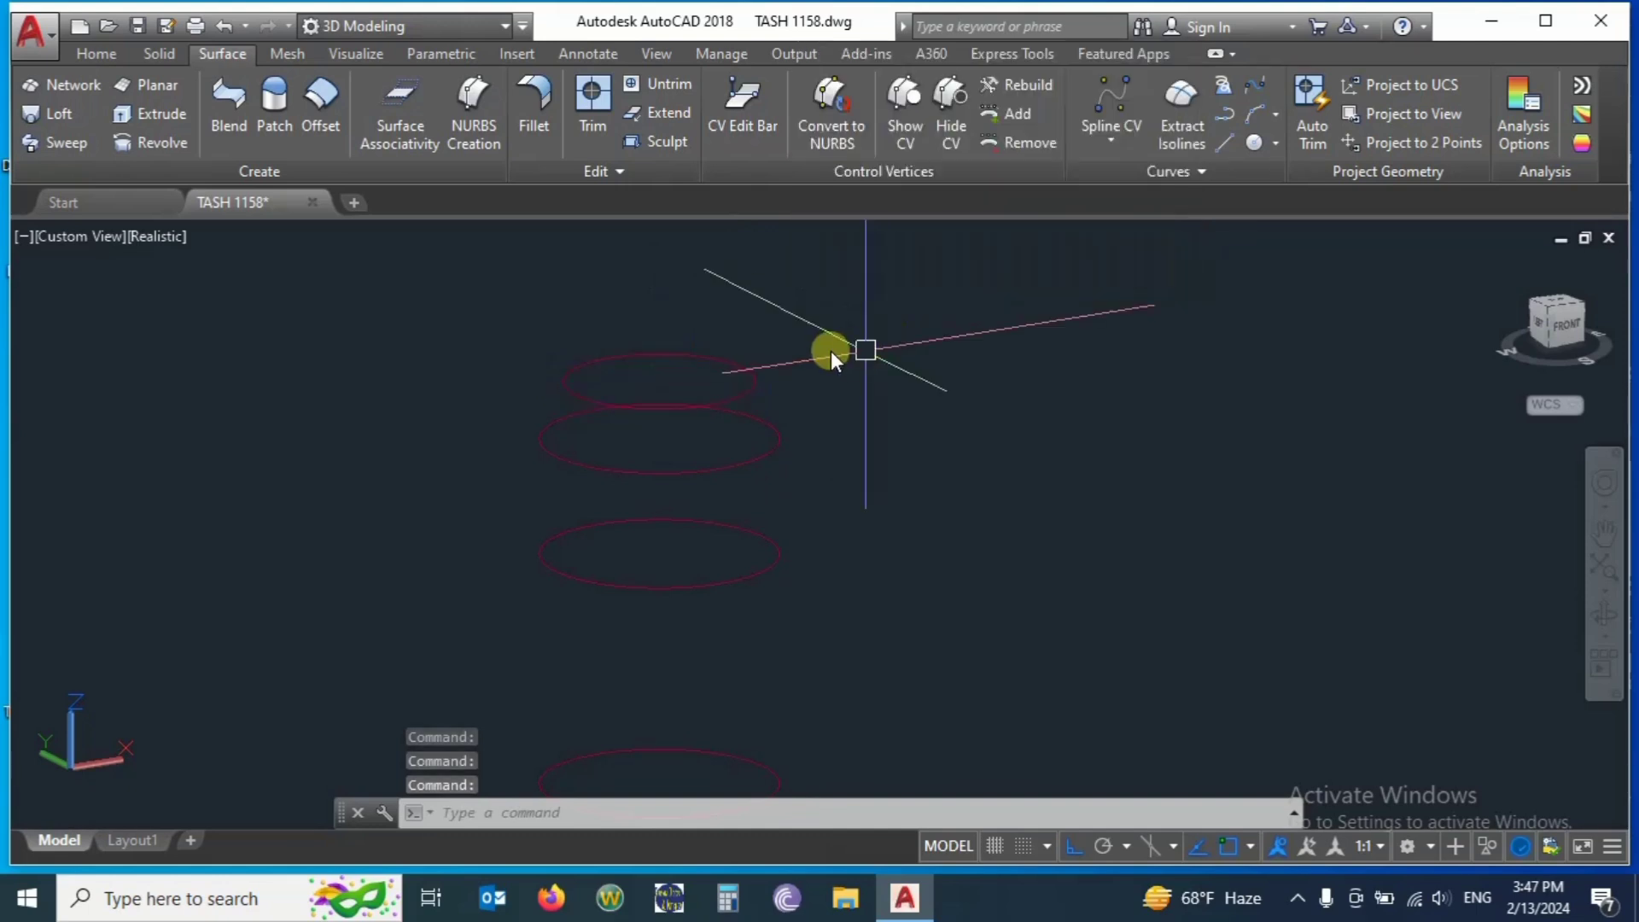
Copy the circle of radius 80 upward by 50 units along the Z axis.
left_click(745, 365)
type("co")
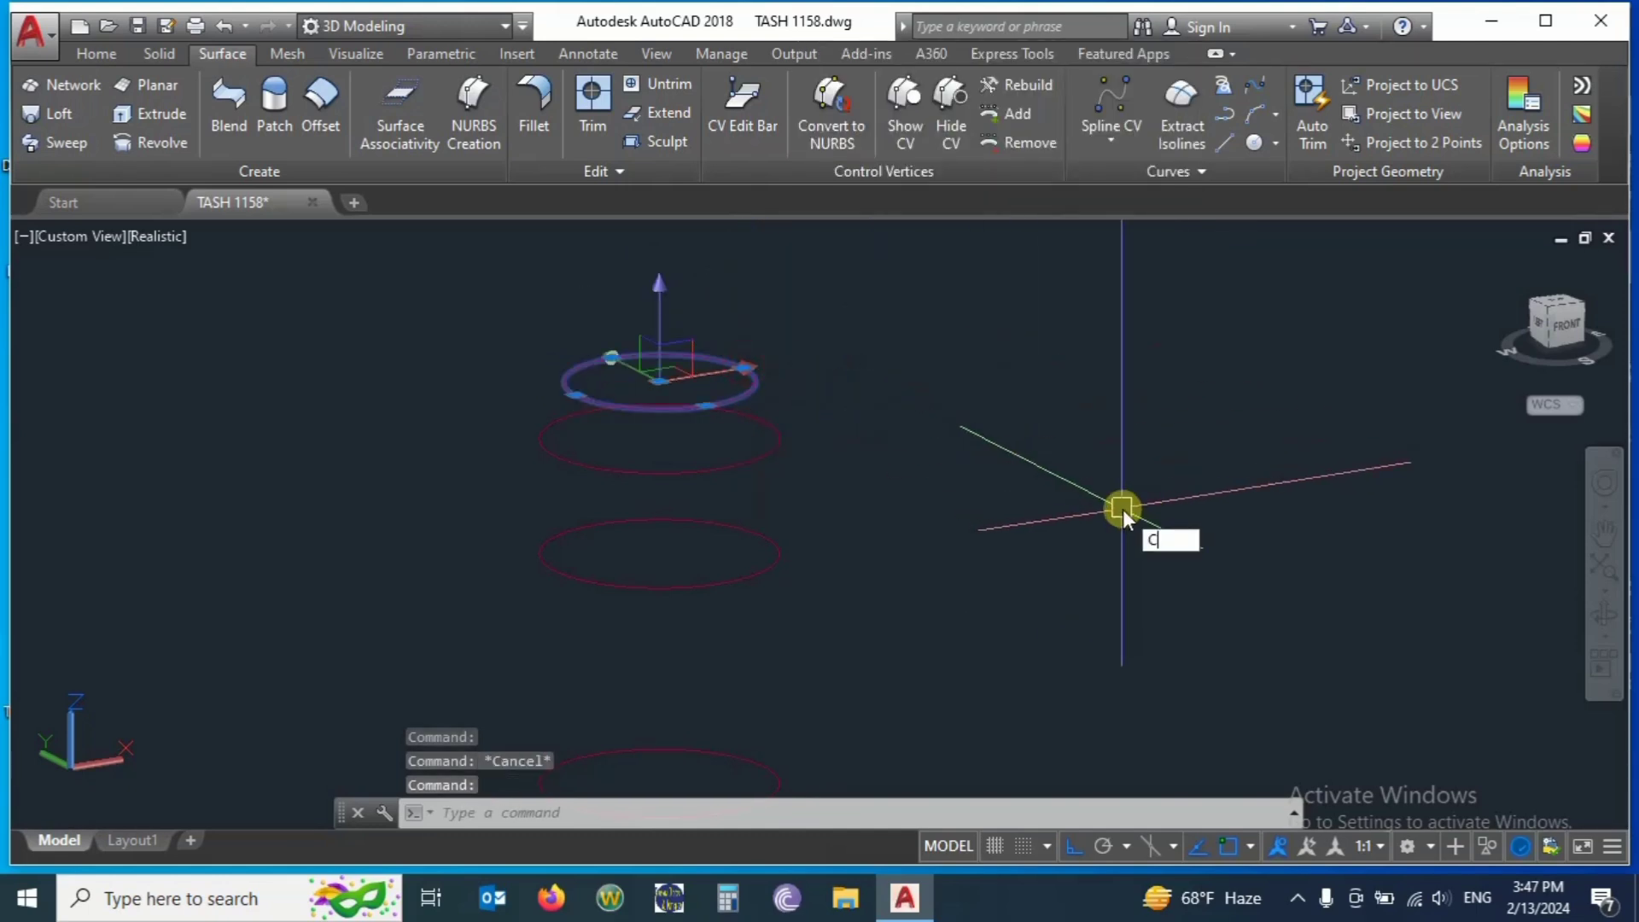
key("Return")
left_click(1115, 614)
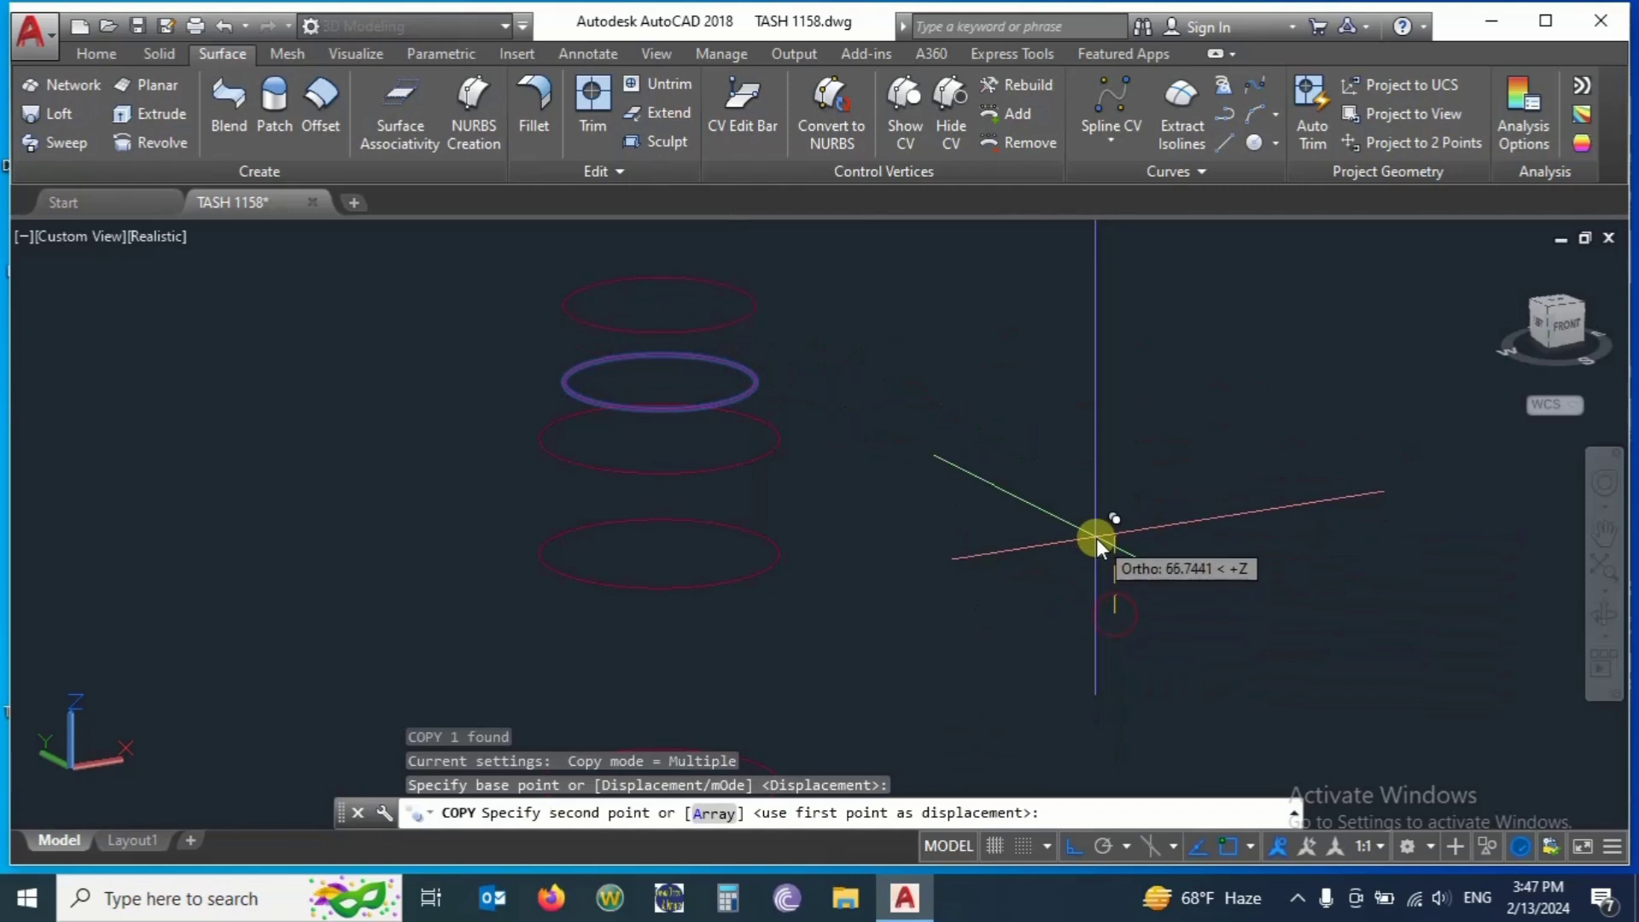
type("50")
key("Return")
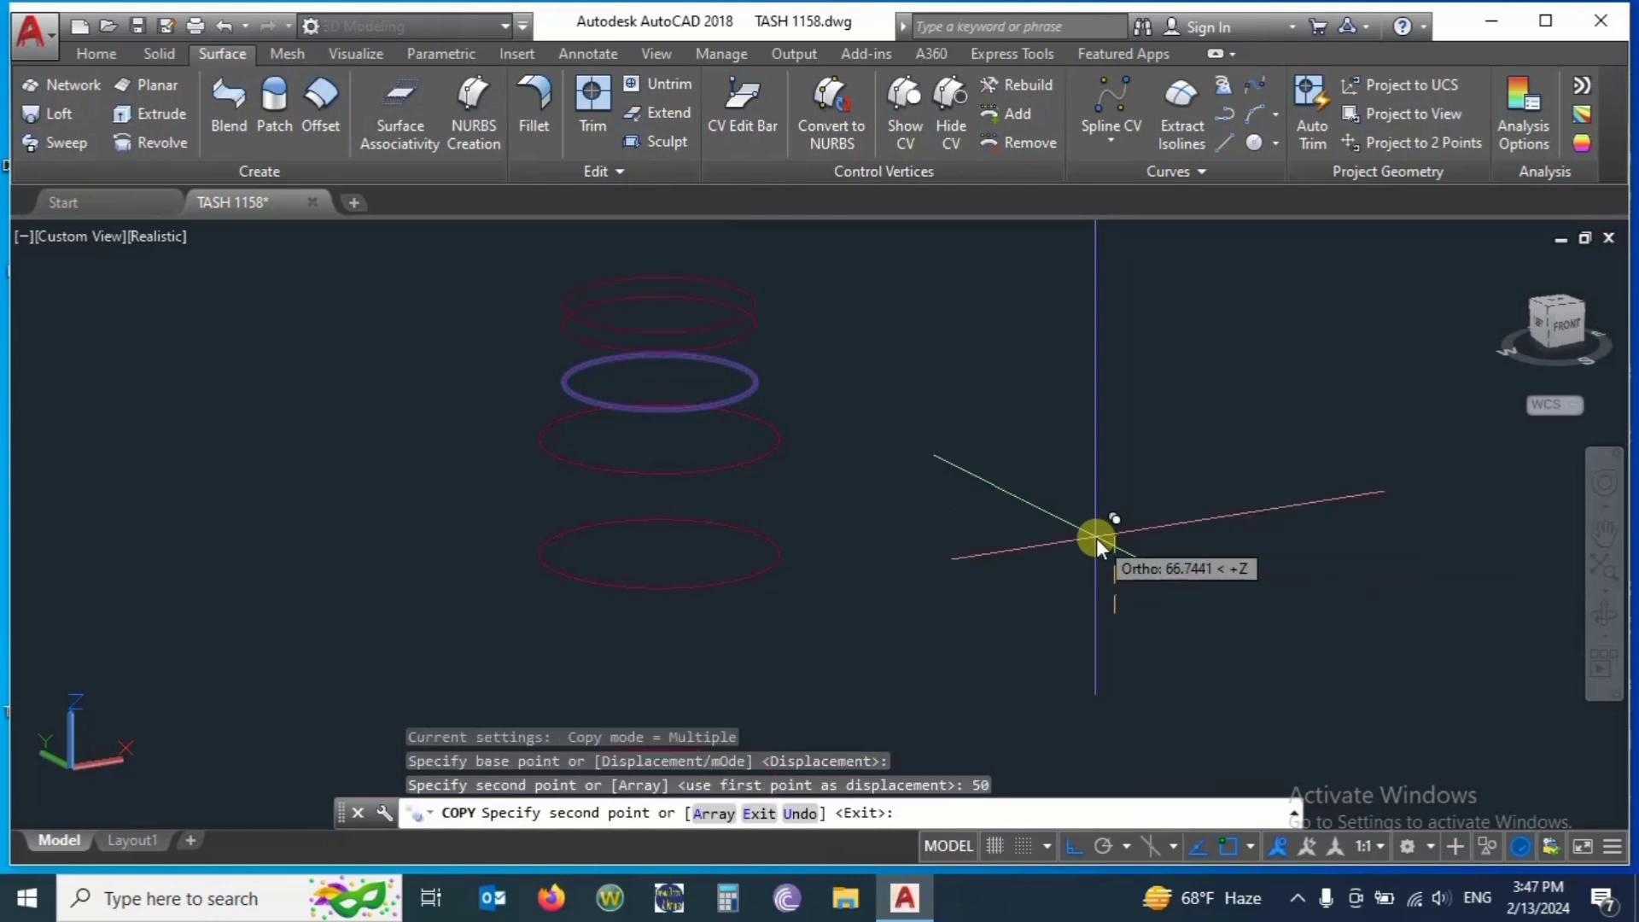
key("Escape")
Set the radius of the new topmost circle to 40.
scroll(1109, 535, "down", 2)
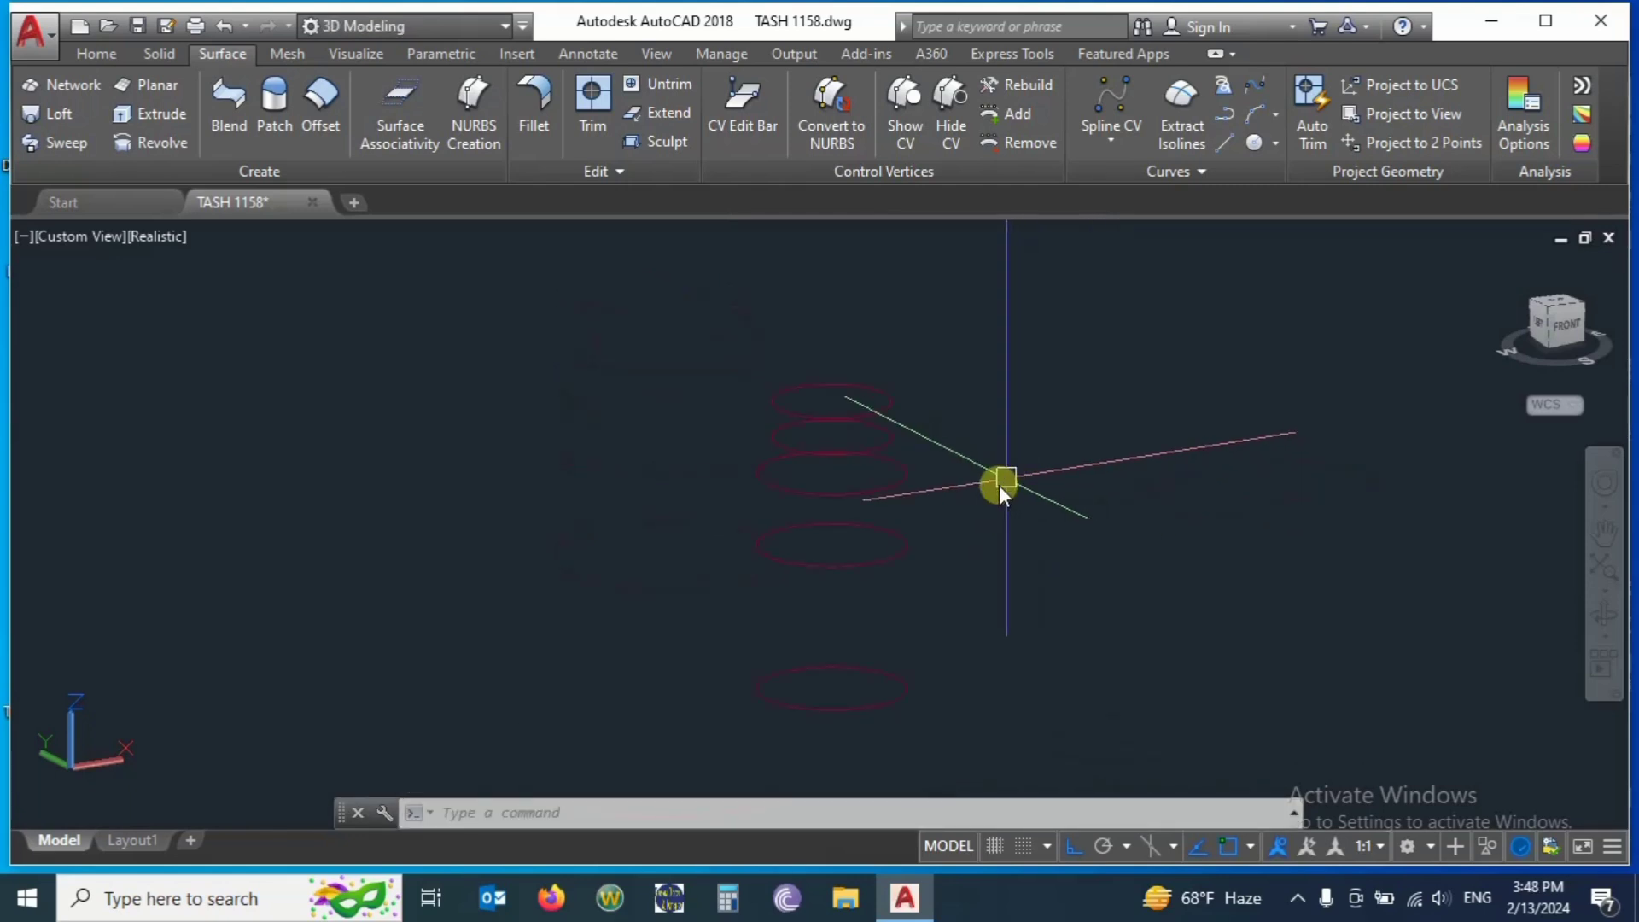
left_click(892, 384)
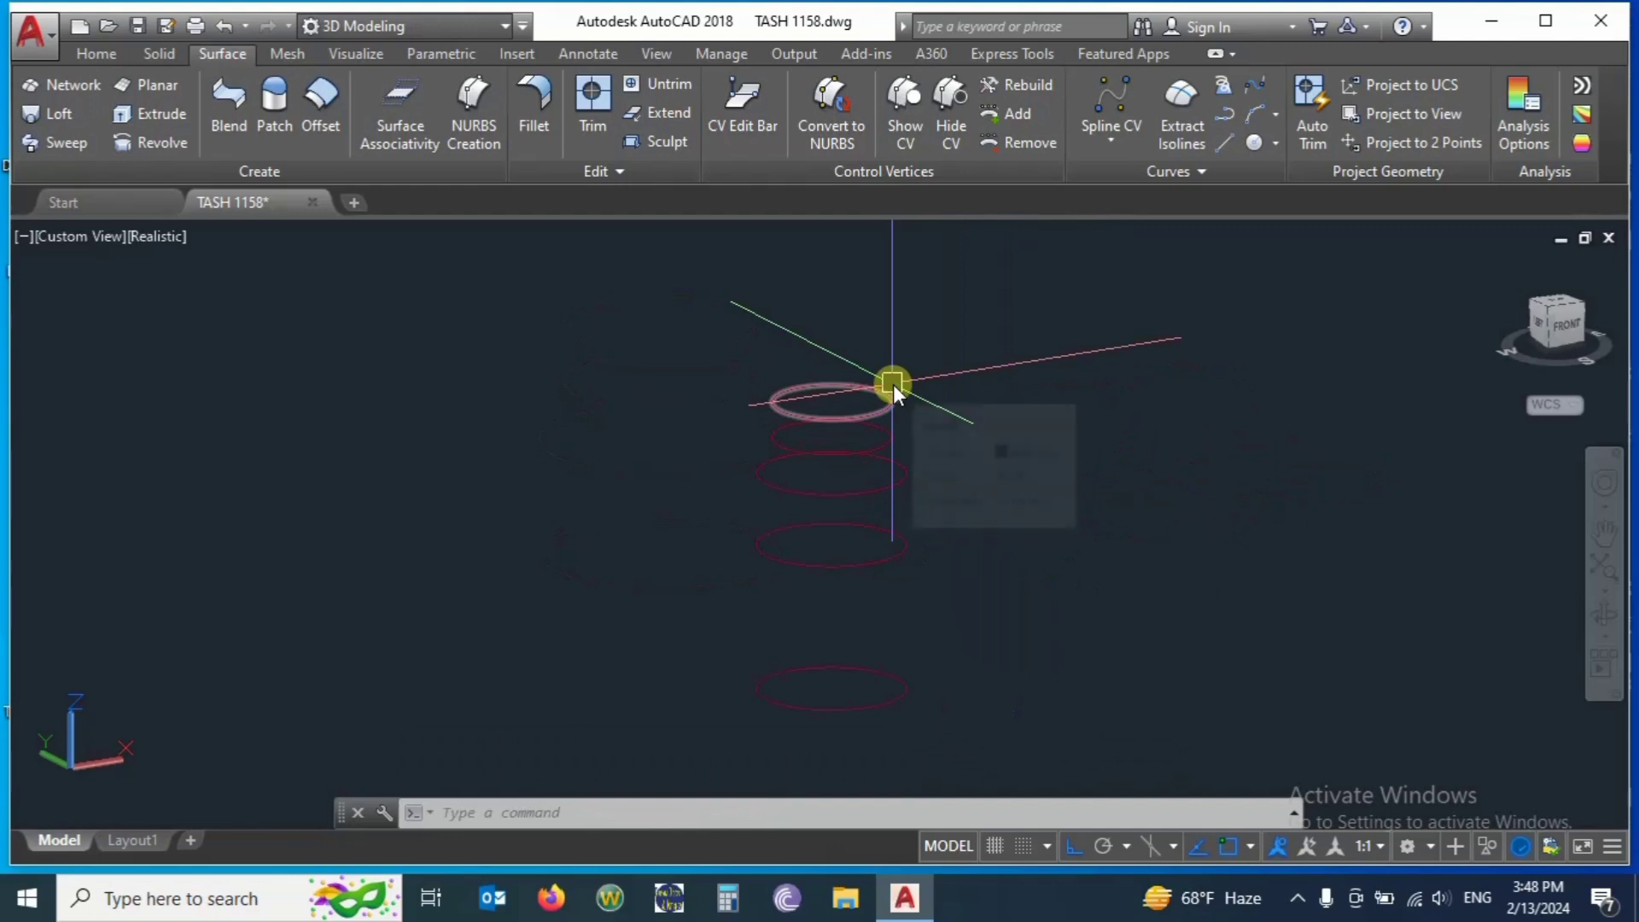
left_click(863, 391)
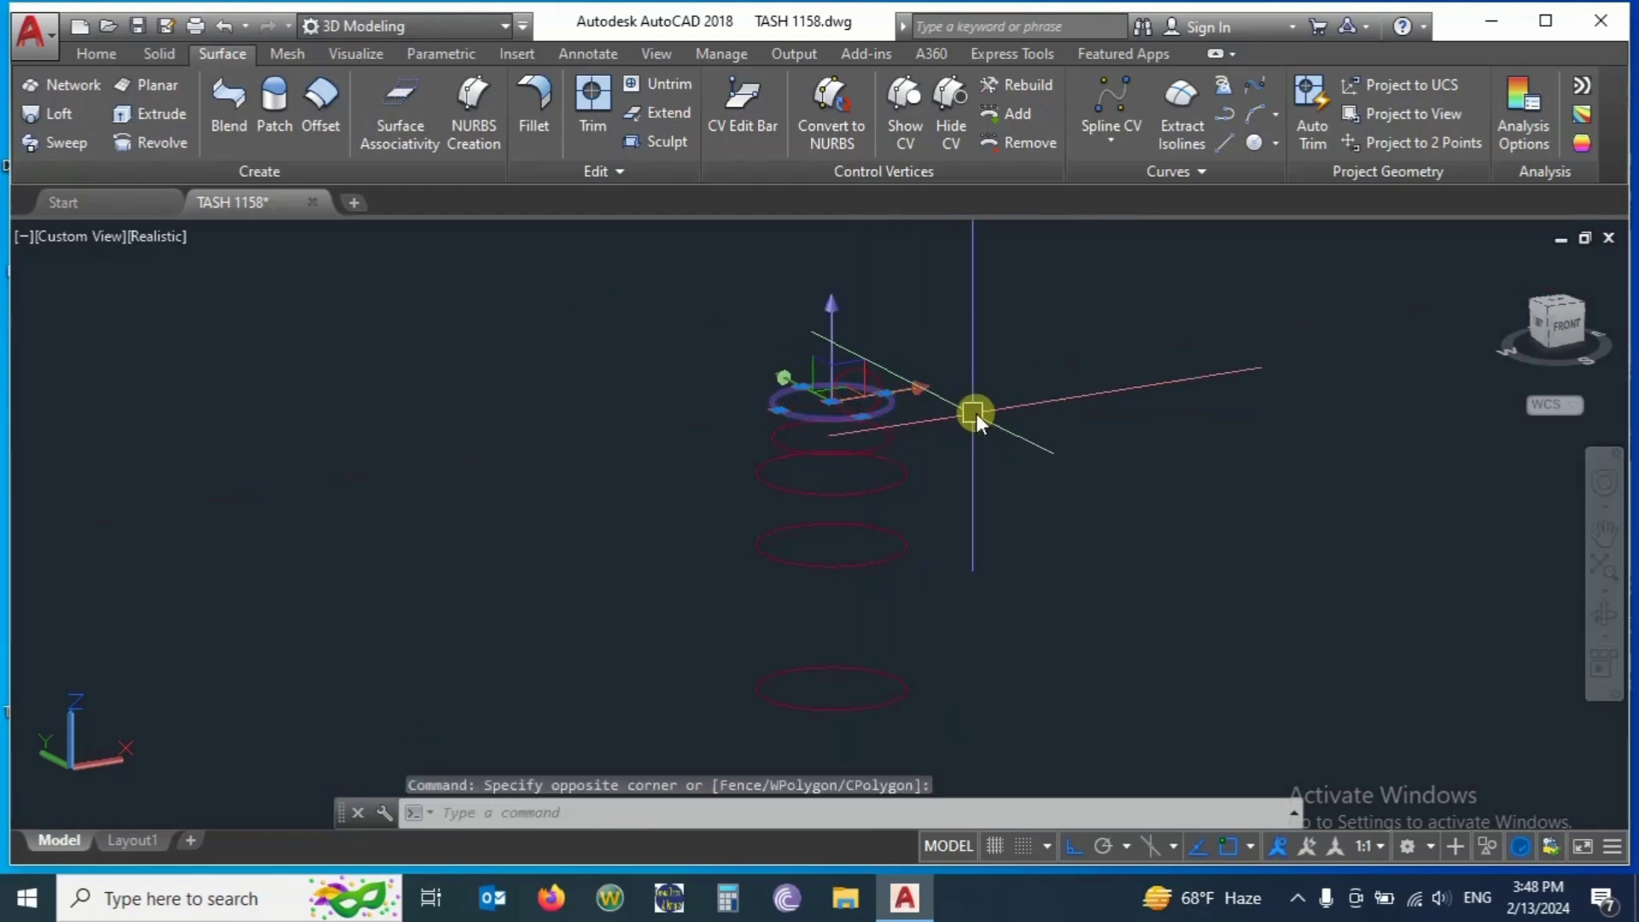
scroll(965, 400, "up", 3)
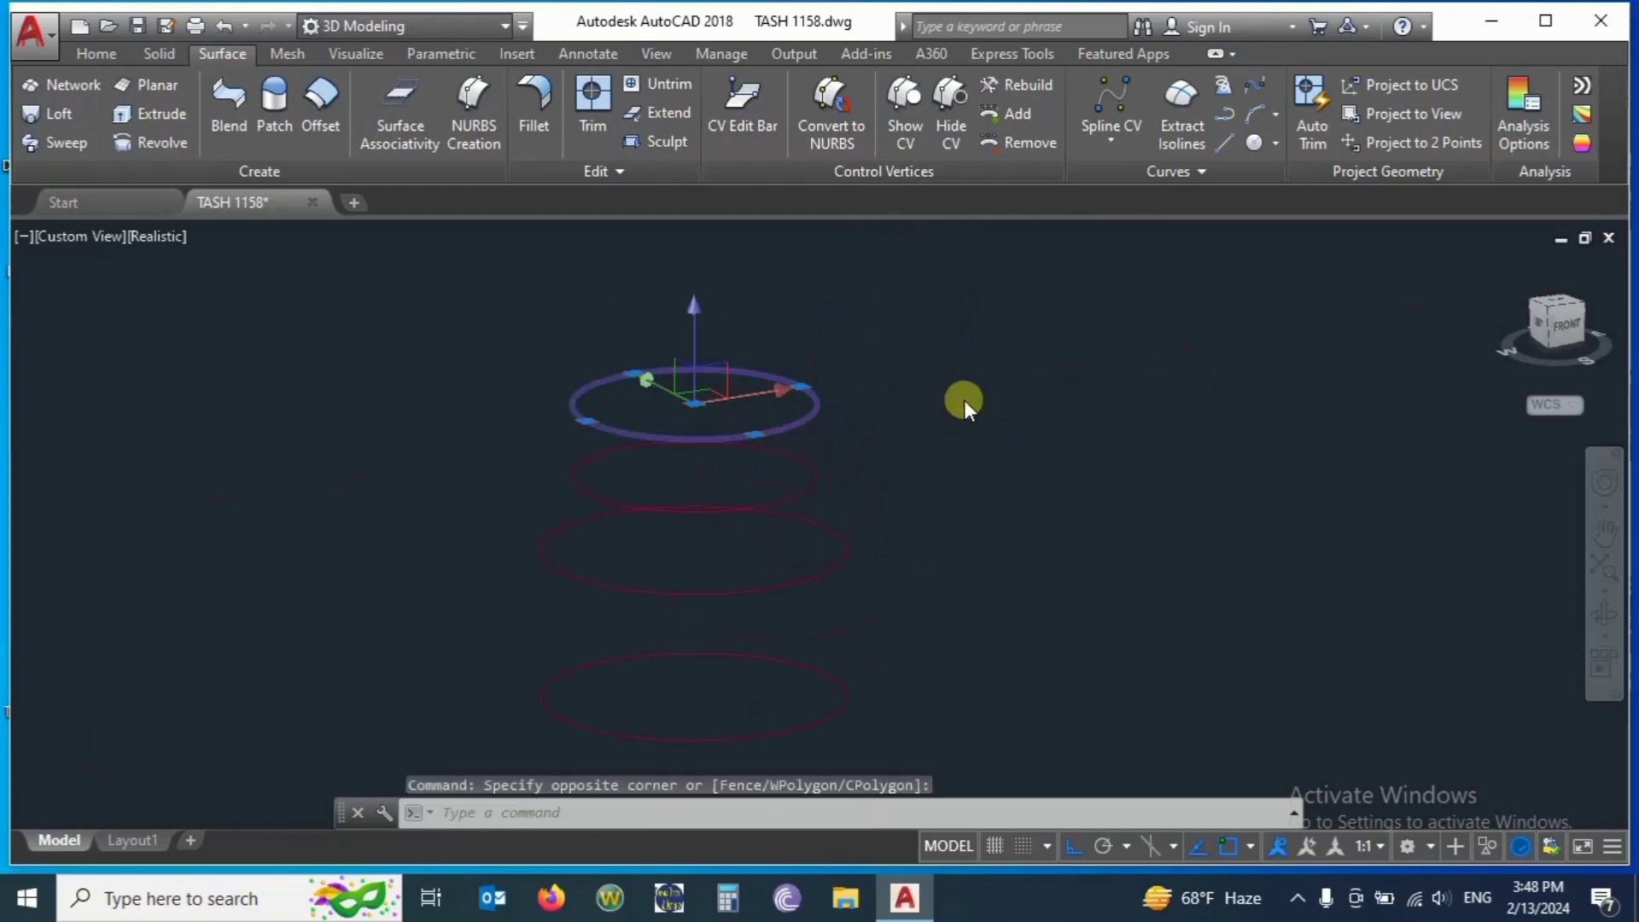
left_click(821, 411)
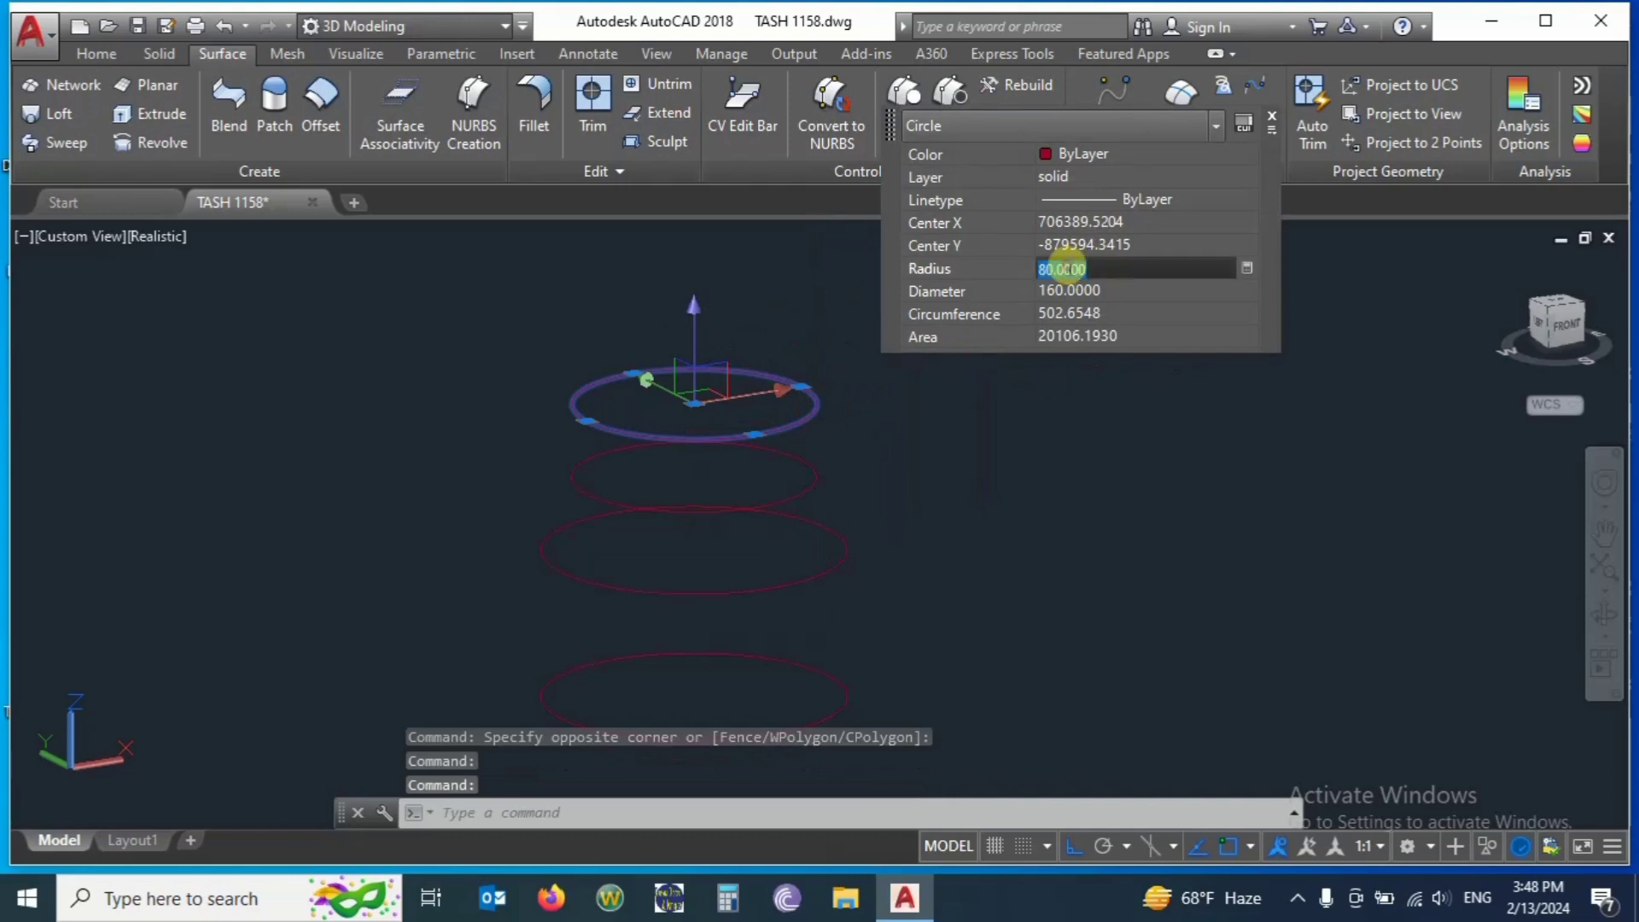
left_click(1067, 267)
type("40")
key("Return")
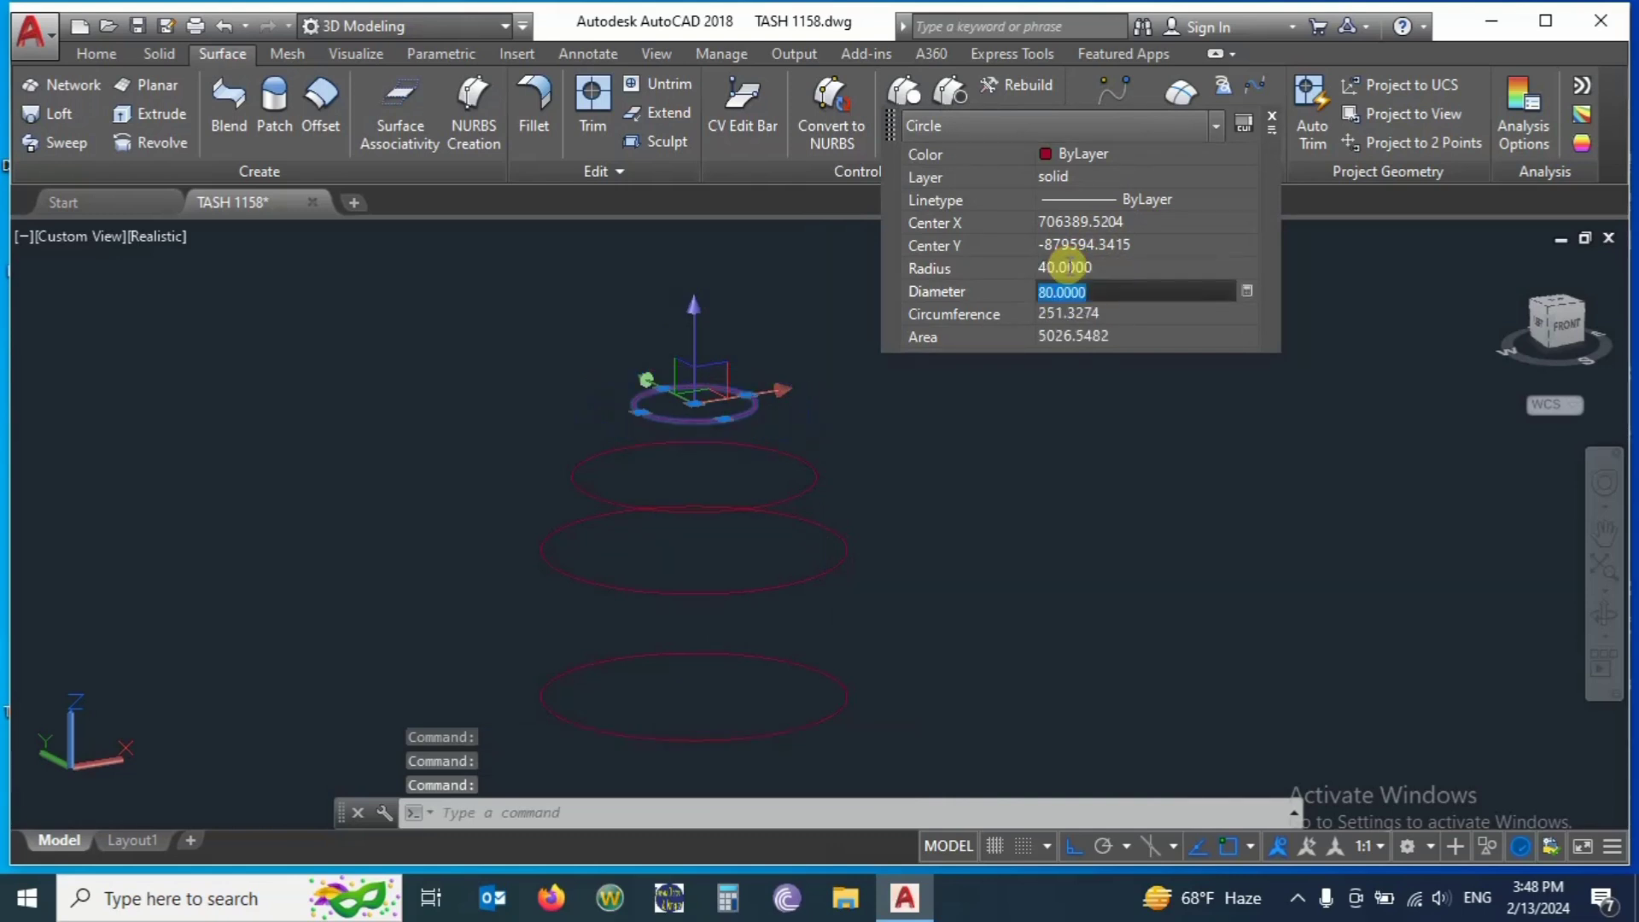
key("Escape")
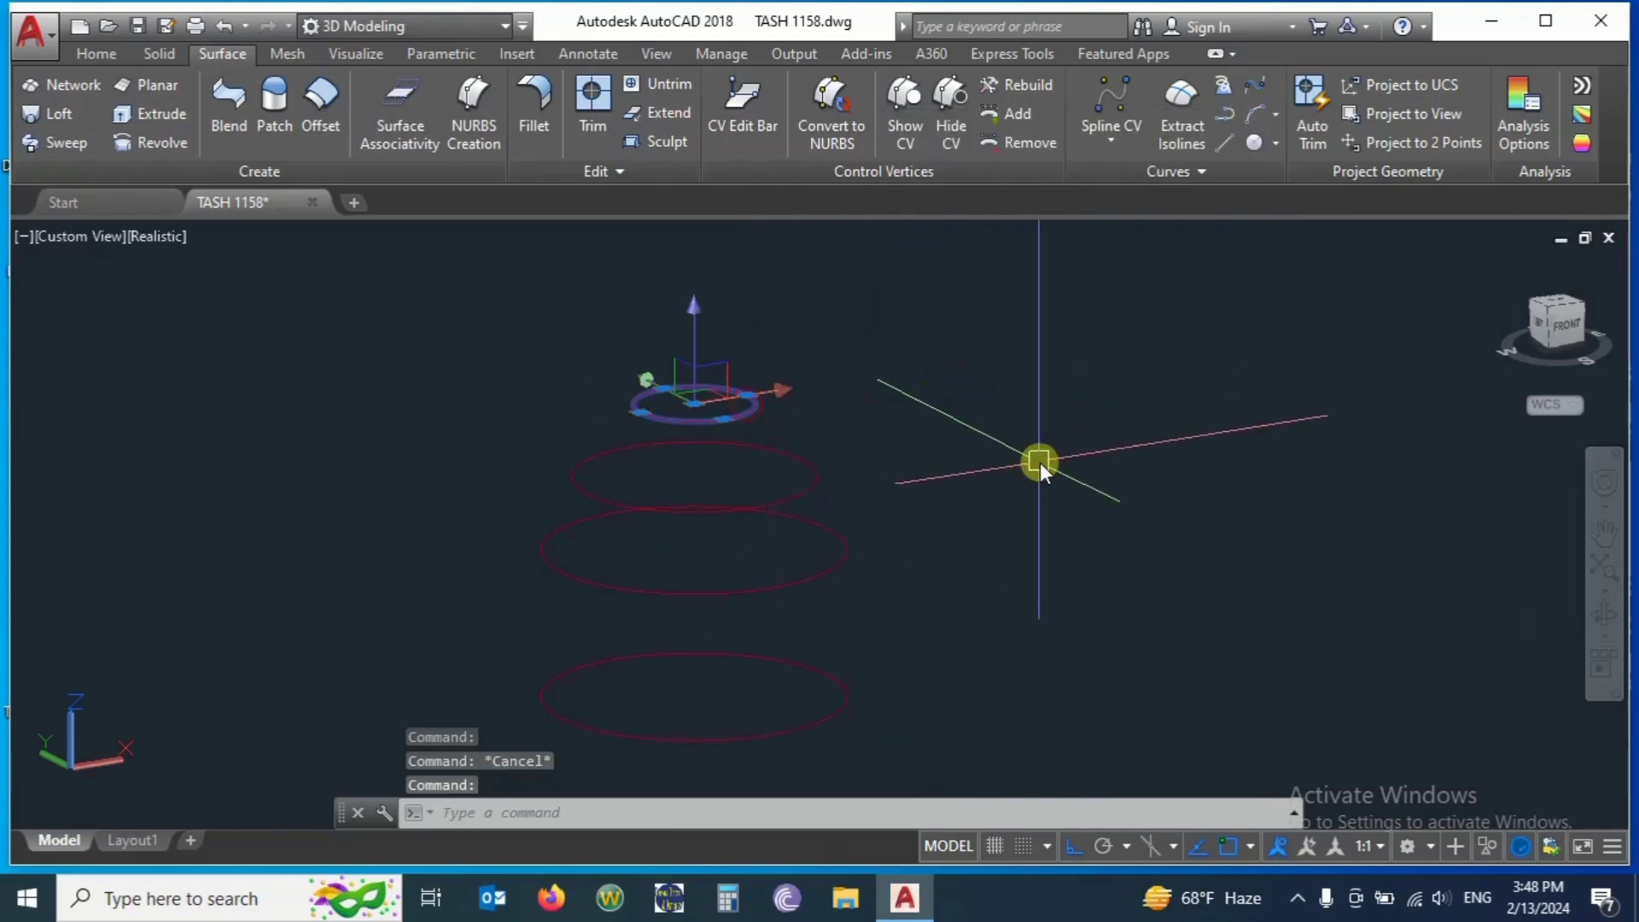
Copy the circle of radius 40 upward by 100 units along the Z axis.
type("CO")
key("Return")
scroll(941, 566, "down", 2)
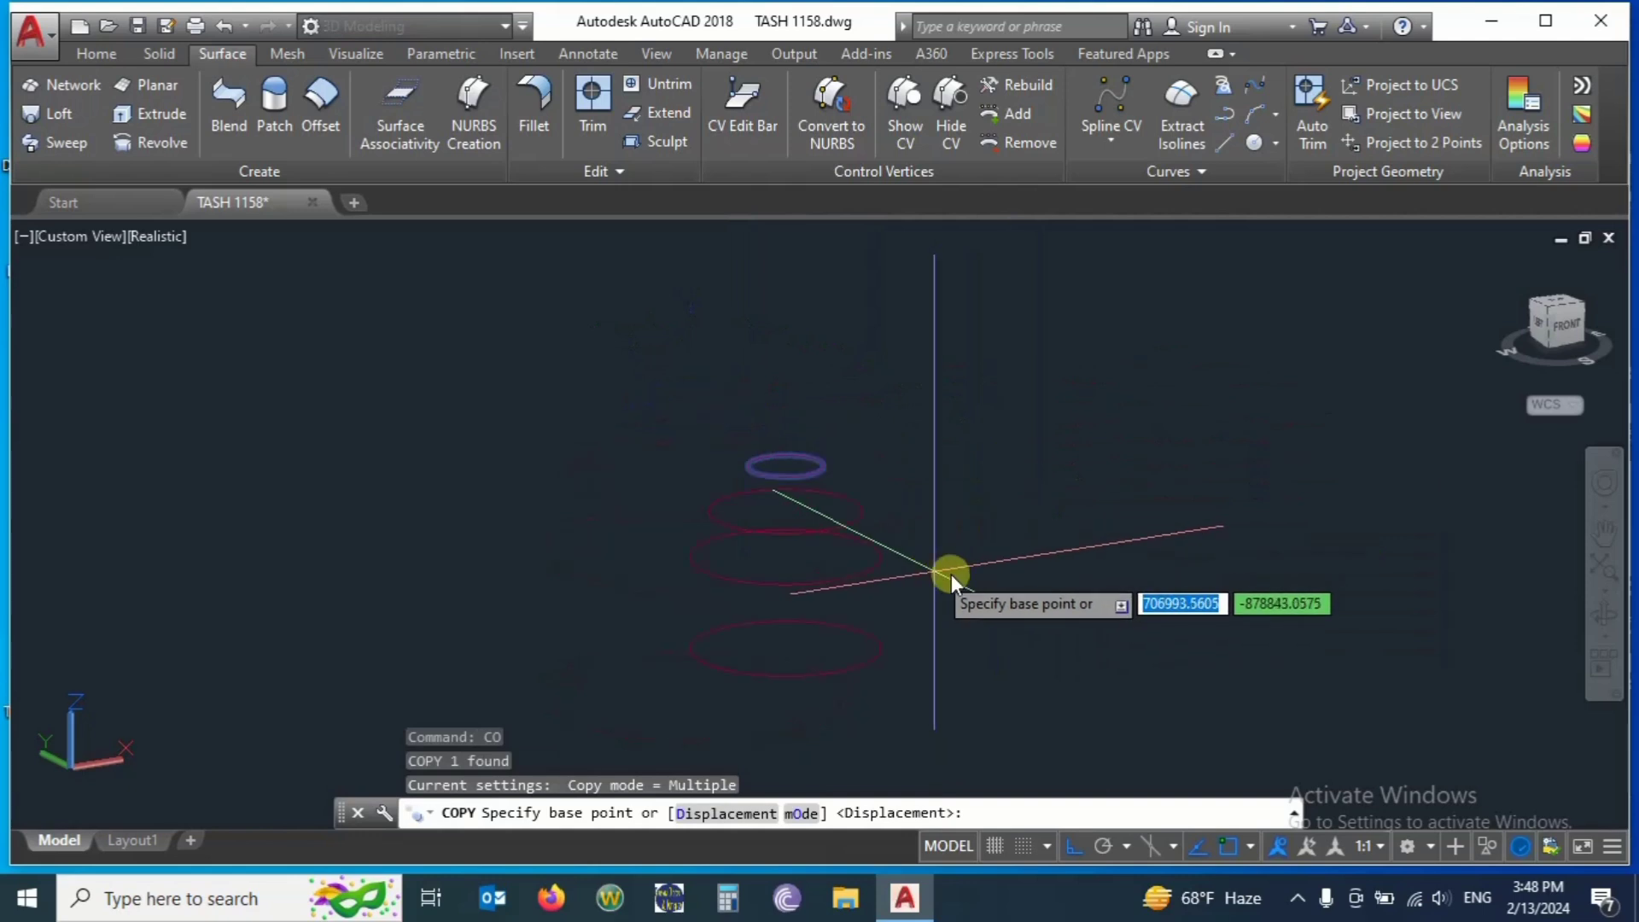
left_click(1027, 546)
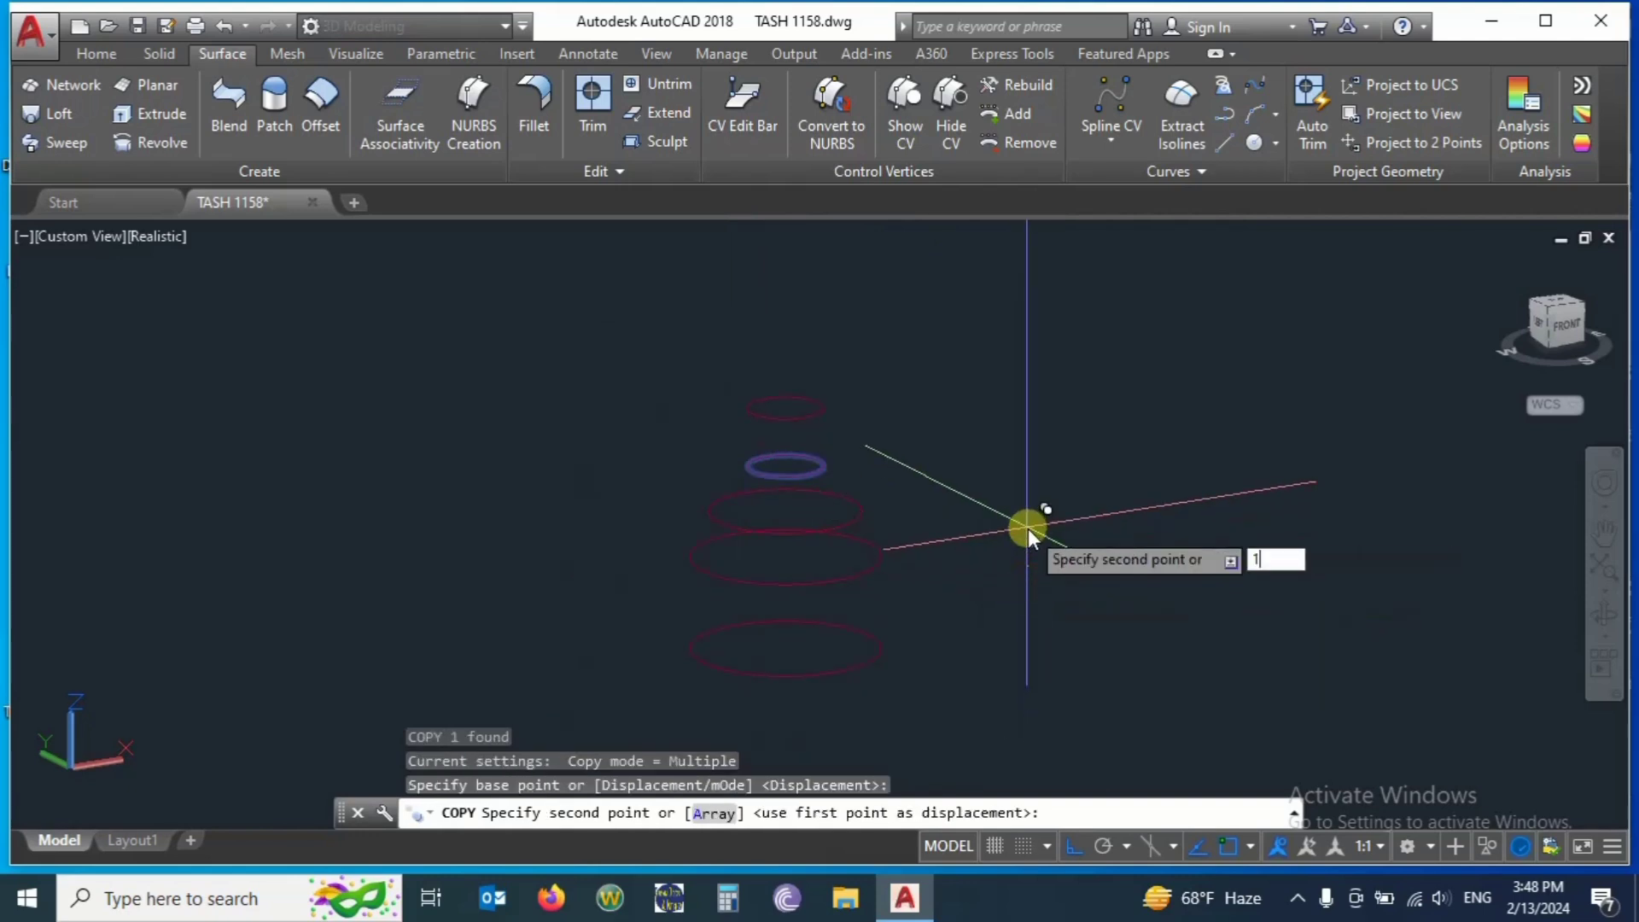
type("100")
key("Return")
key("Escape")
Copy the lowest circle of the stack 30 units straight down along the Z axis.
scroll(1003, 407, "down", 3)
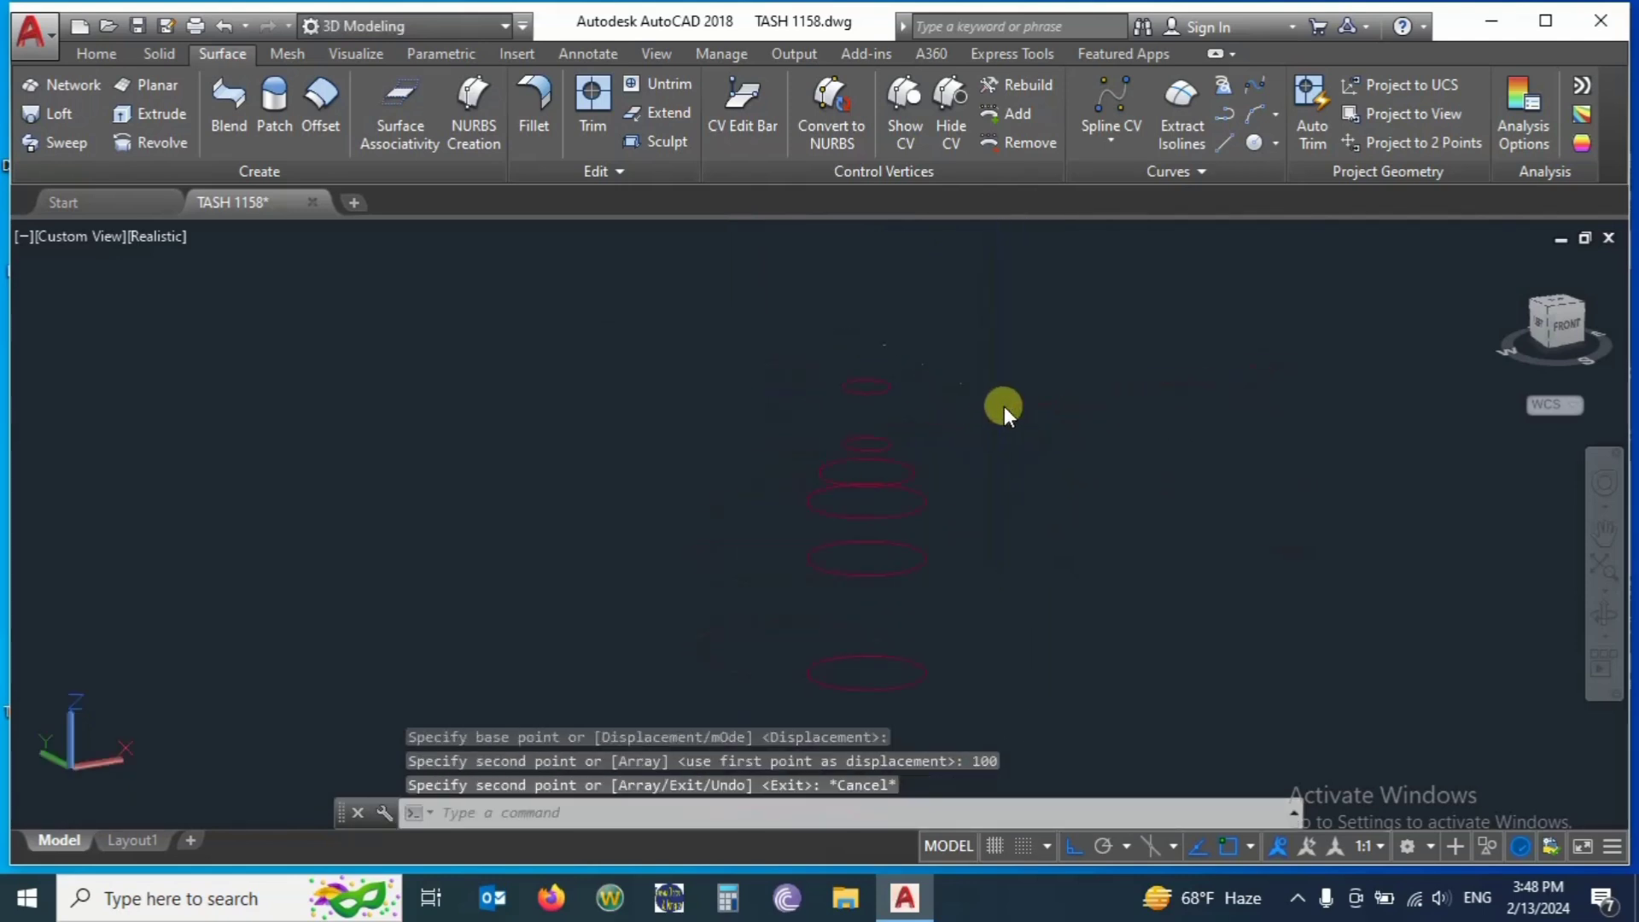
middle_click_drag(1036, 452, 1079, 469, "shift")
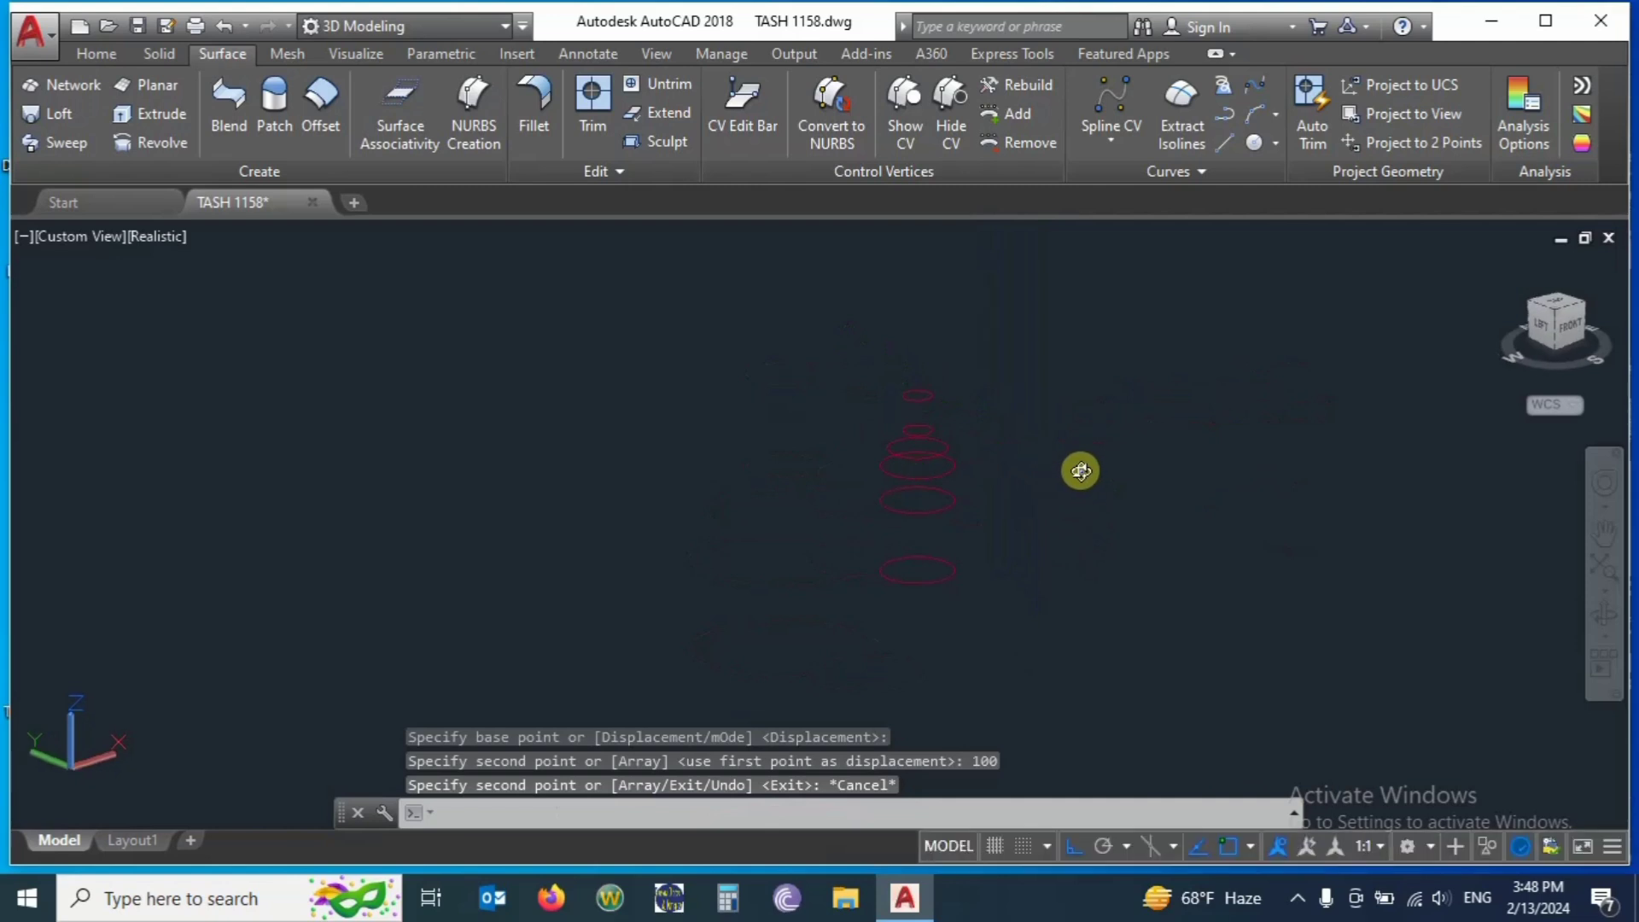
scroll(945, 615, "up", 2)
left_click(939, 565)
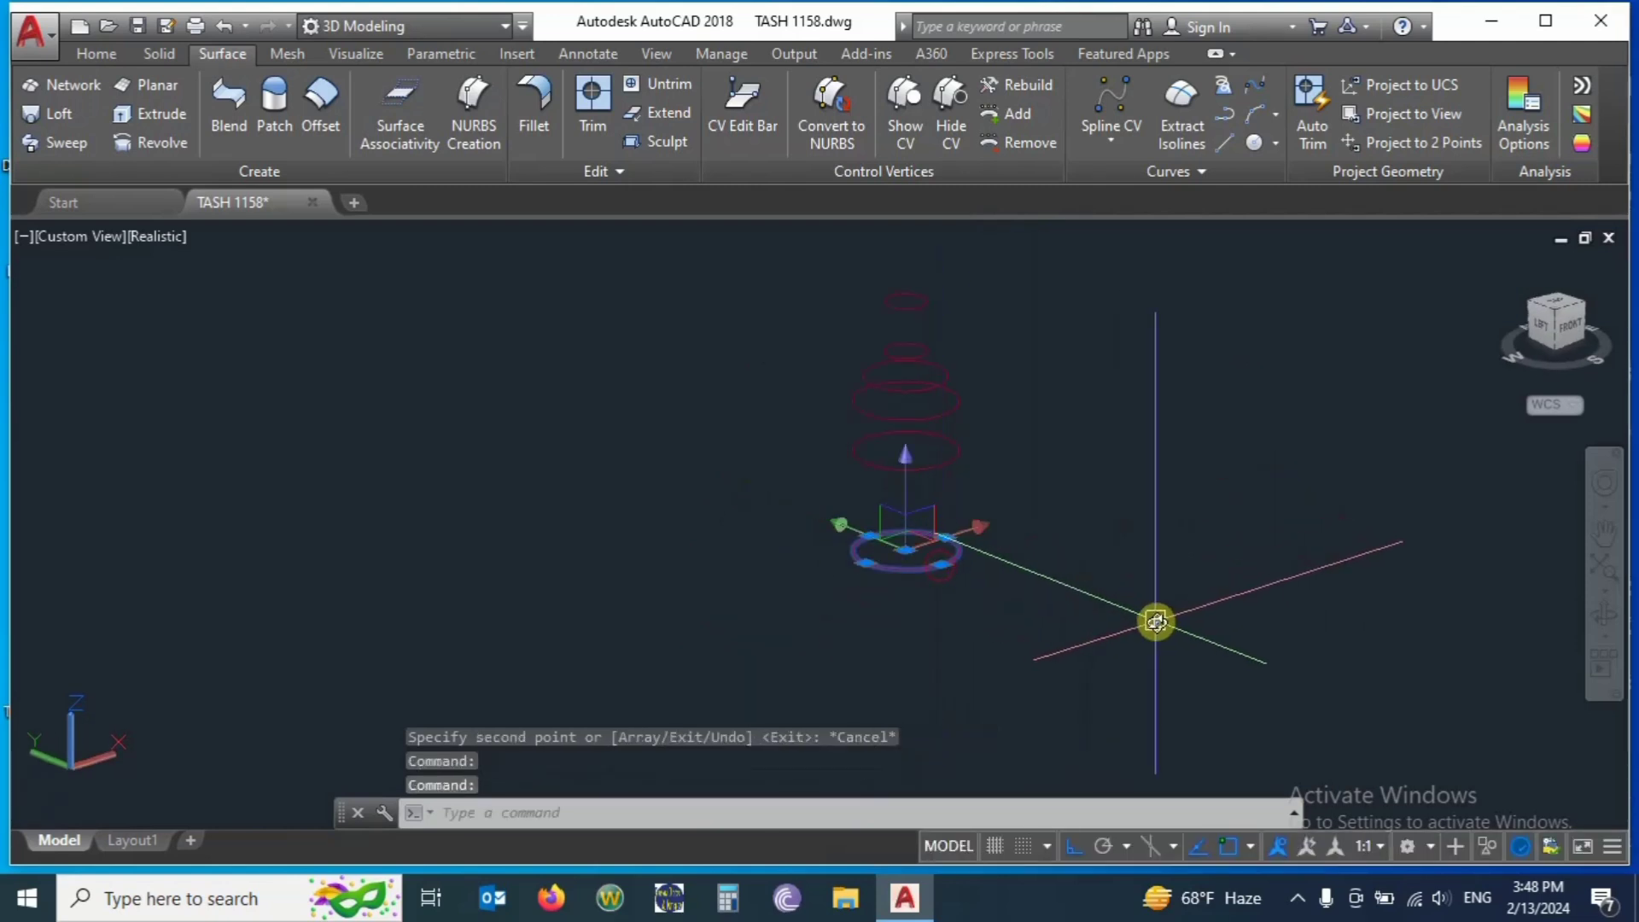
type("co")
key("Return")
left_click(1170, 502)
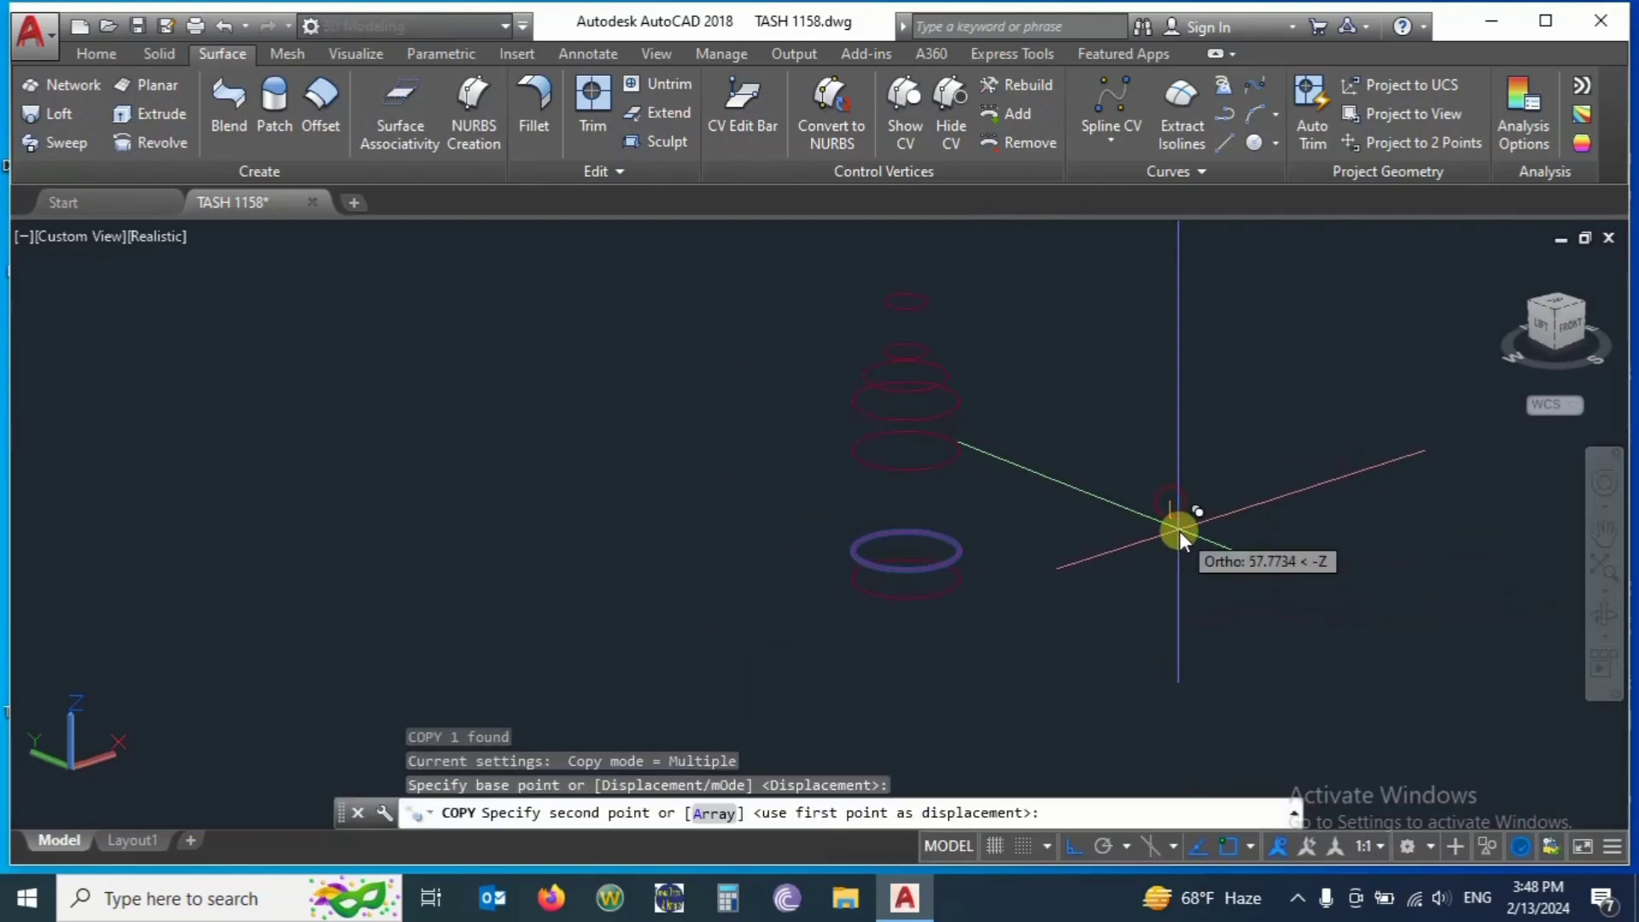
type("30")
key("Return")
key("Escape")
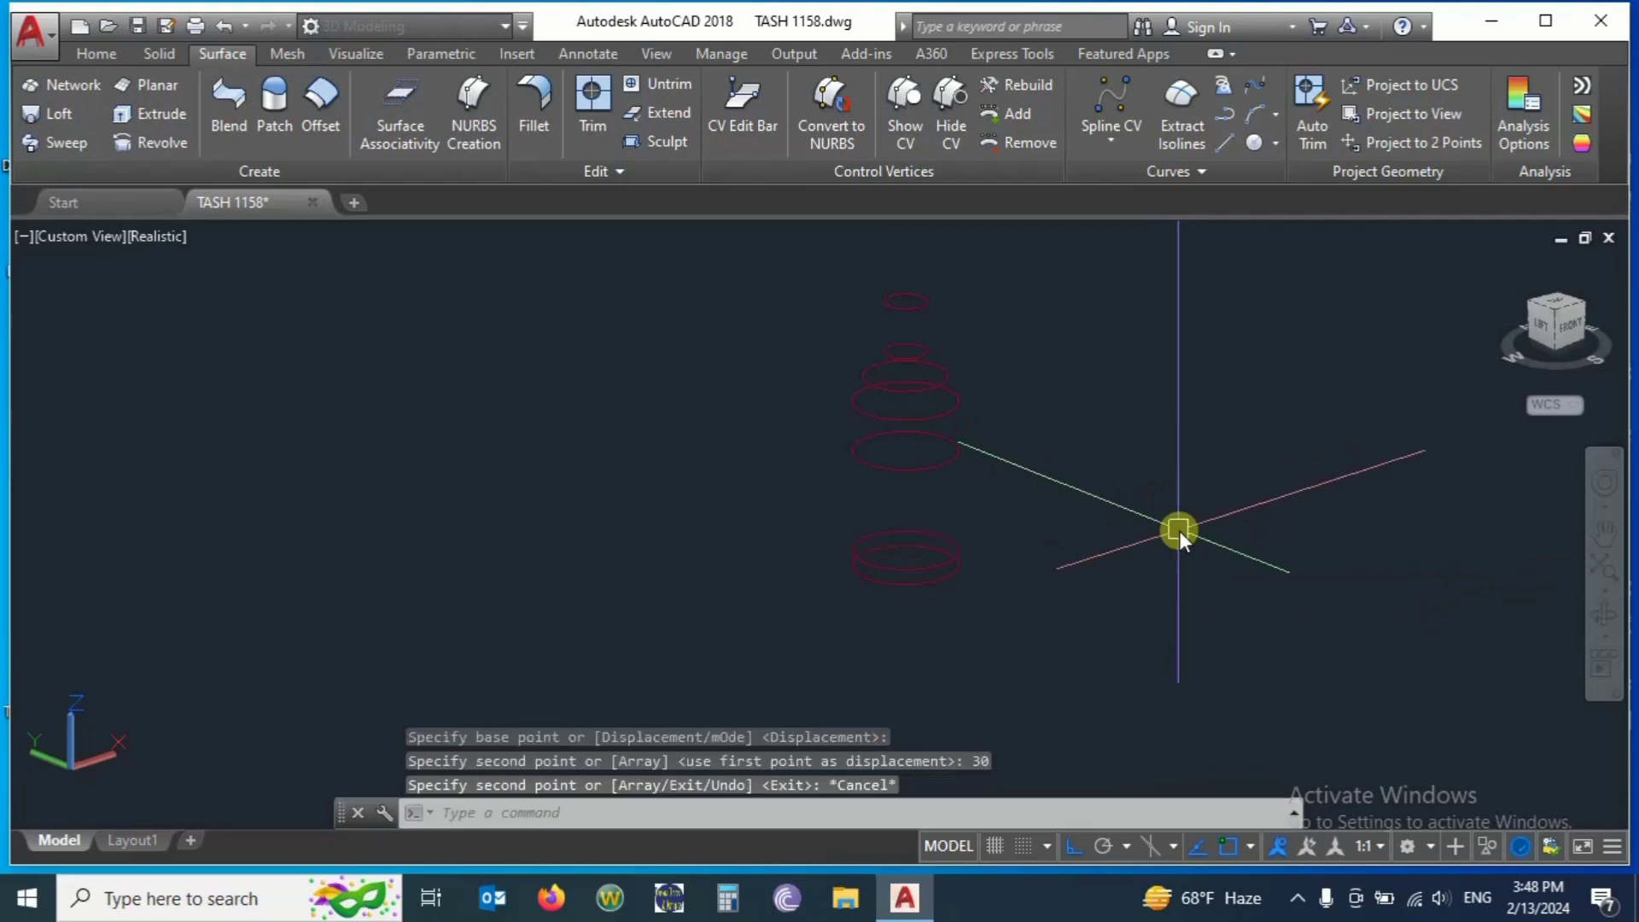
Loft a surface through all seven stacked circles in order from lowest to topmost, using the Cross sections only option.
middle_click_drag(1152, 560, 1048, 432, "shift")
scroll(834, 581, "down", 1)
scroll(963, 519, "up", 1)
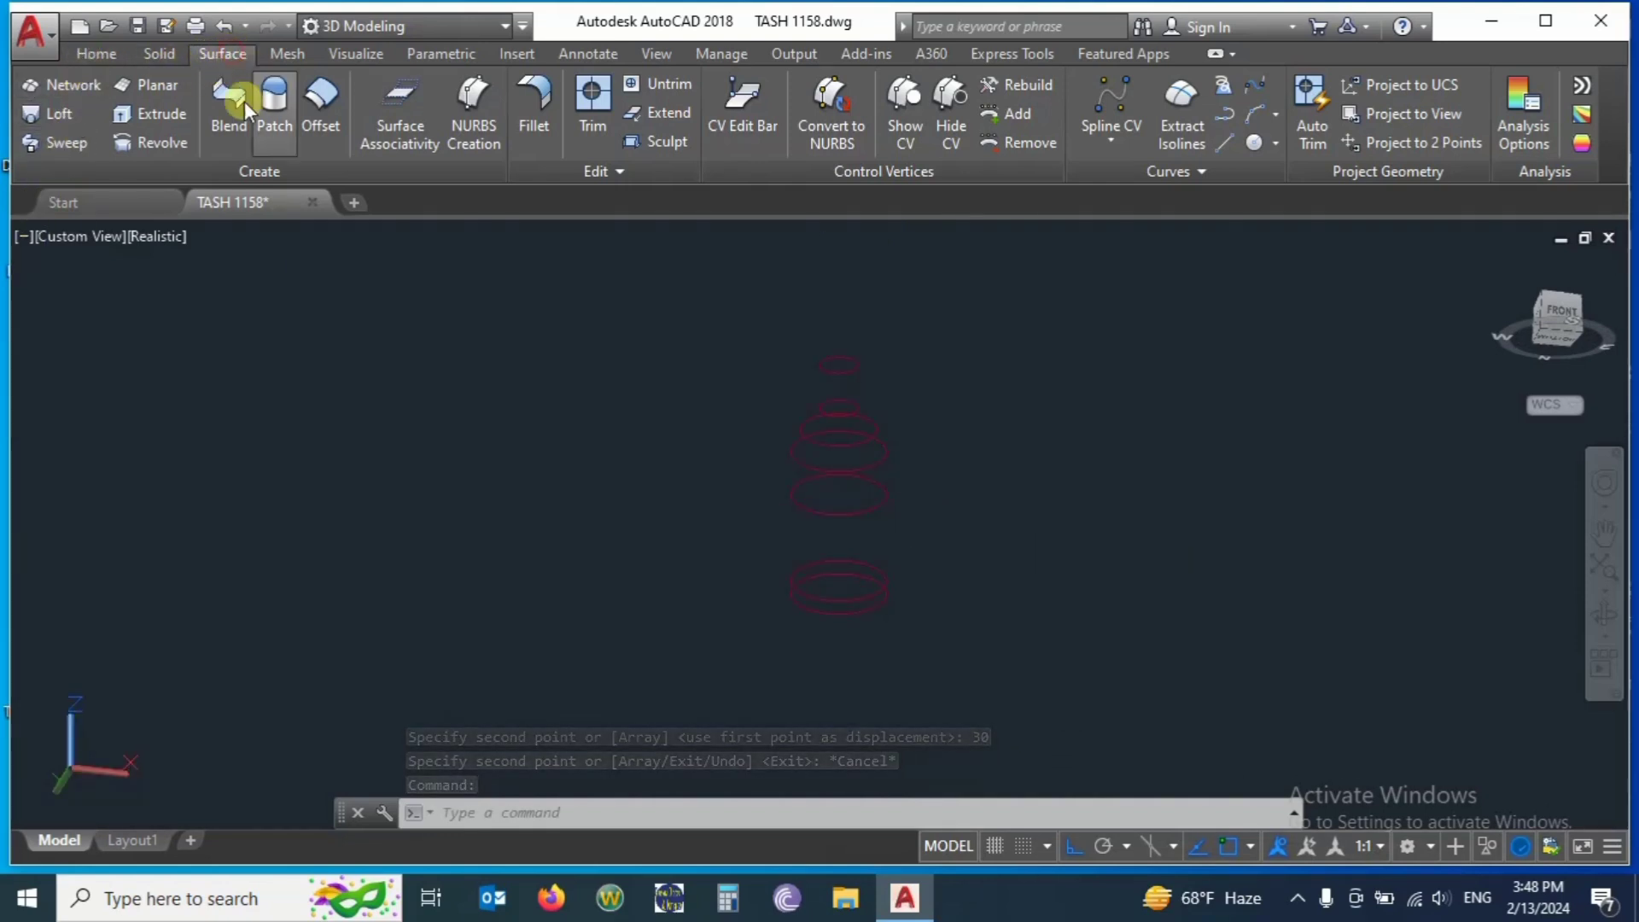
left_click(68, 115)
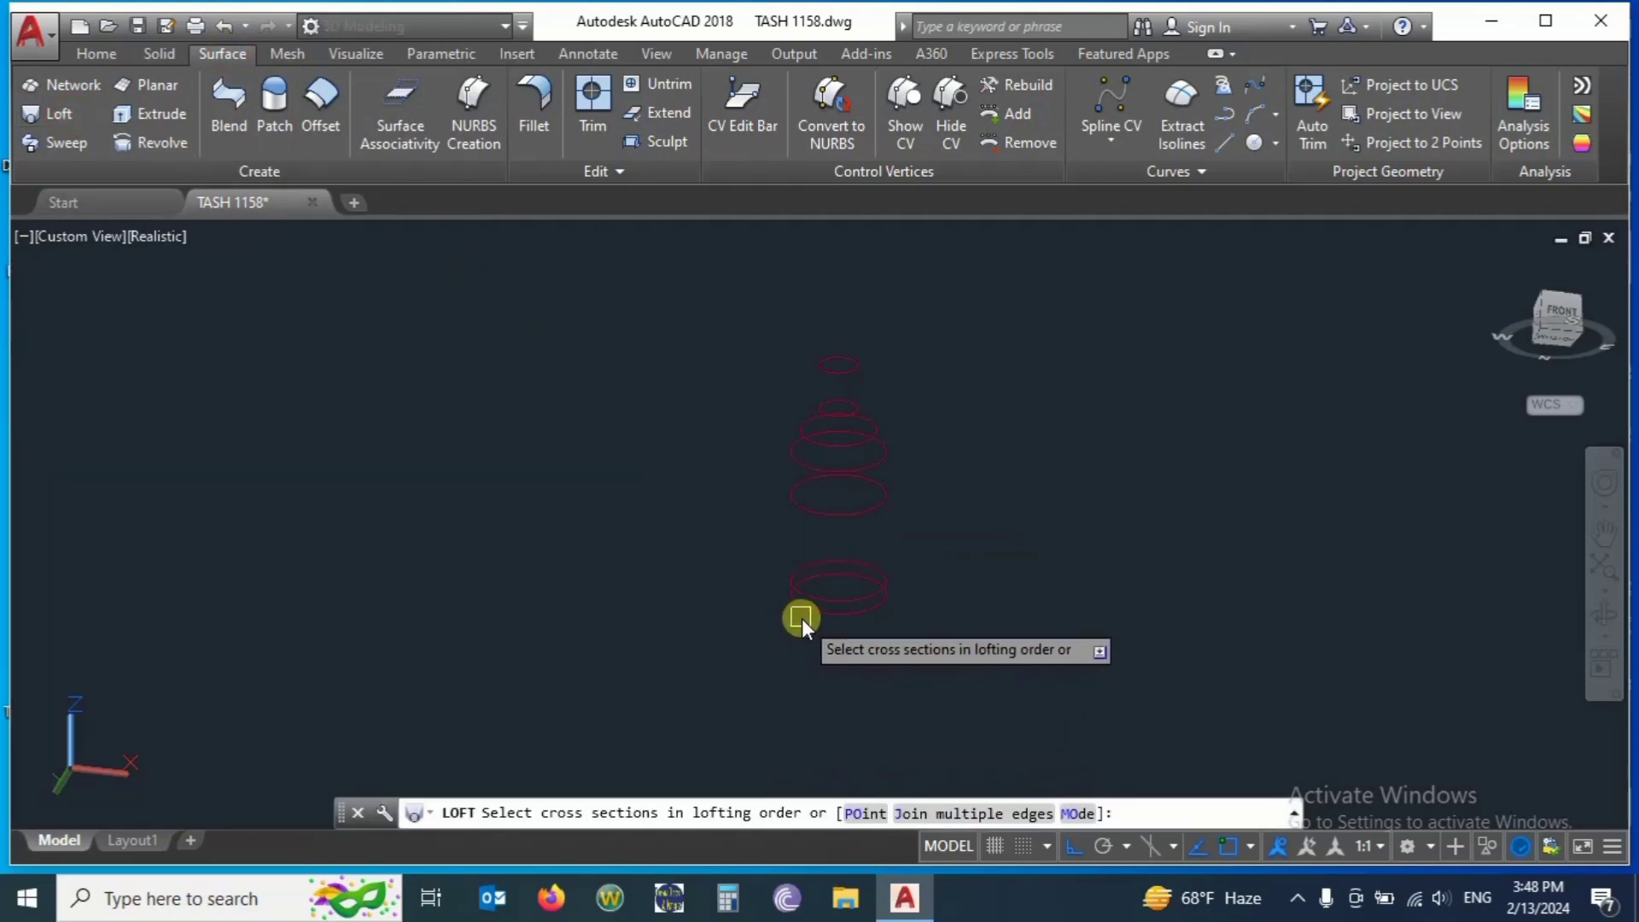
scroll(892, 538, "up", 3)
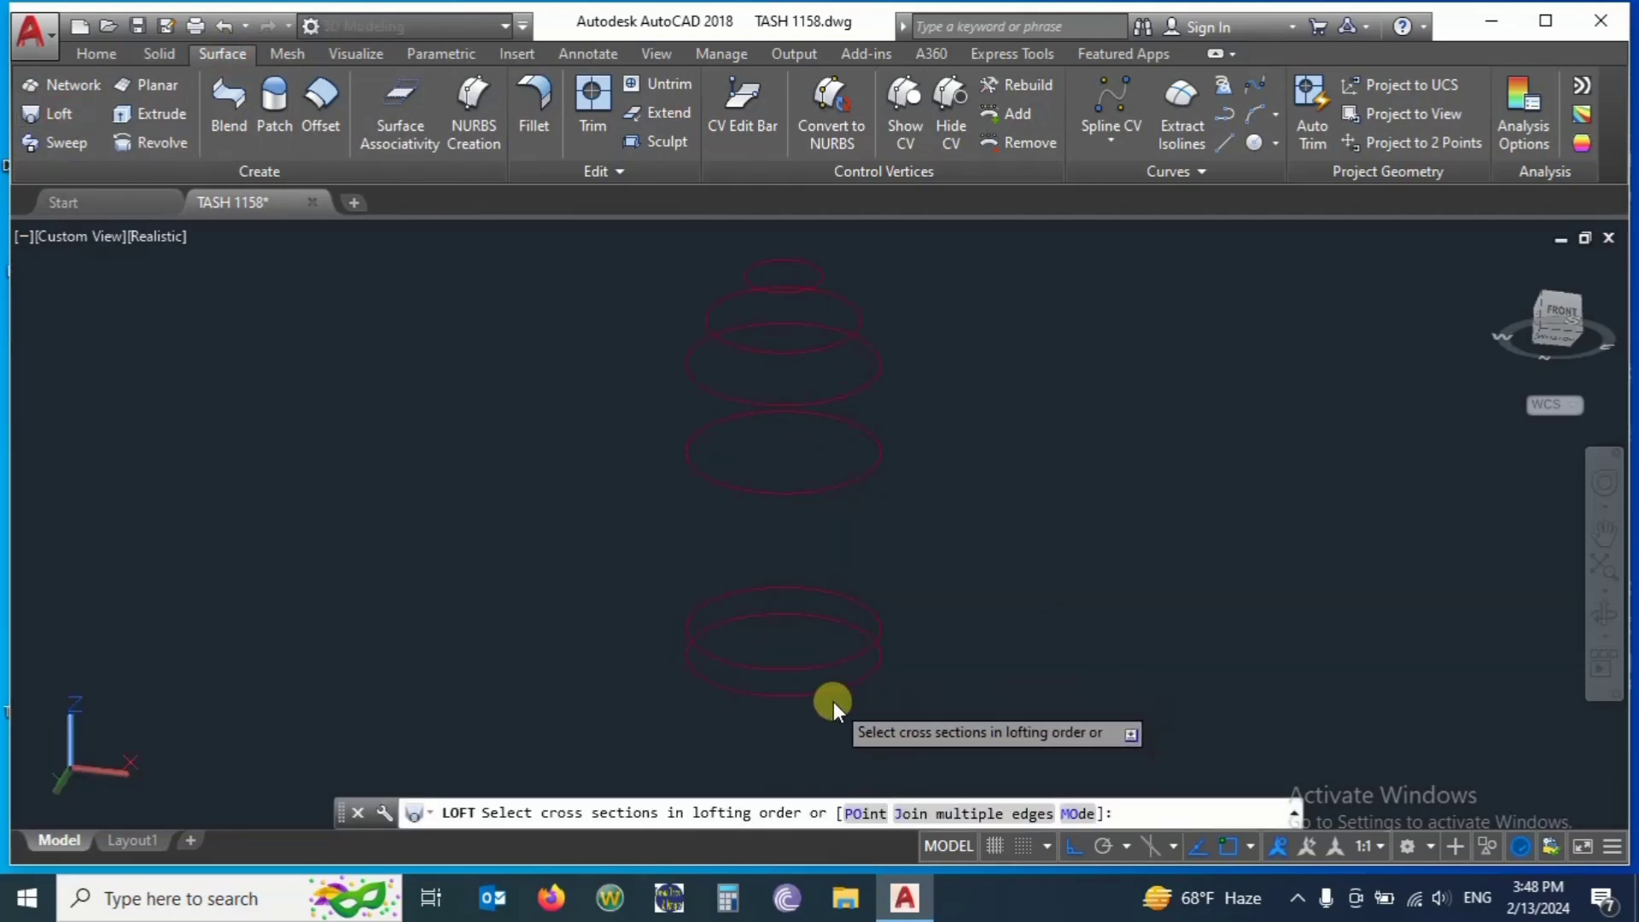
left_click(833, 700)
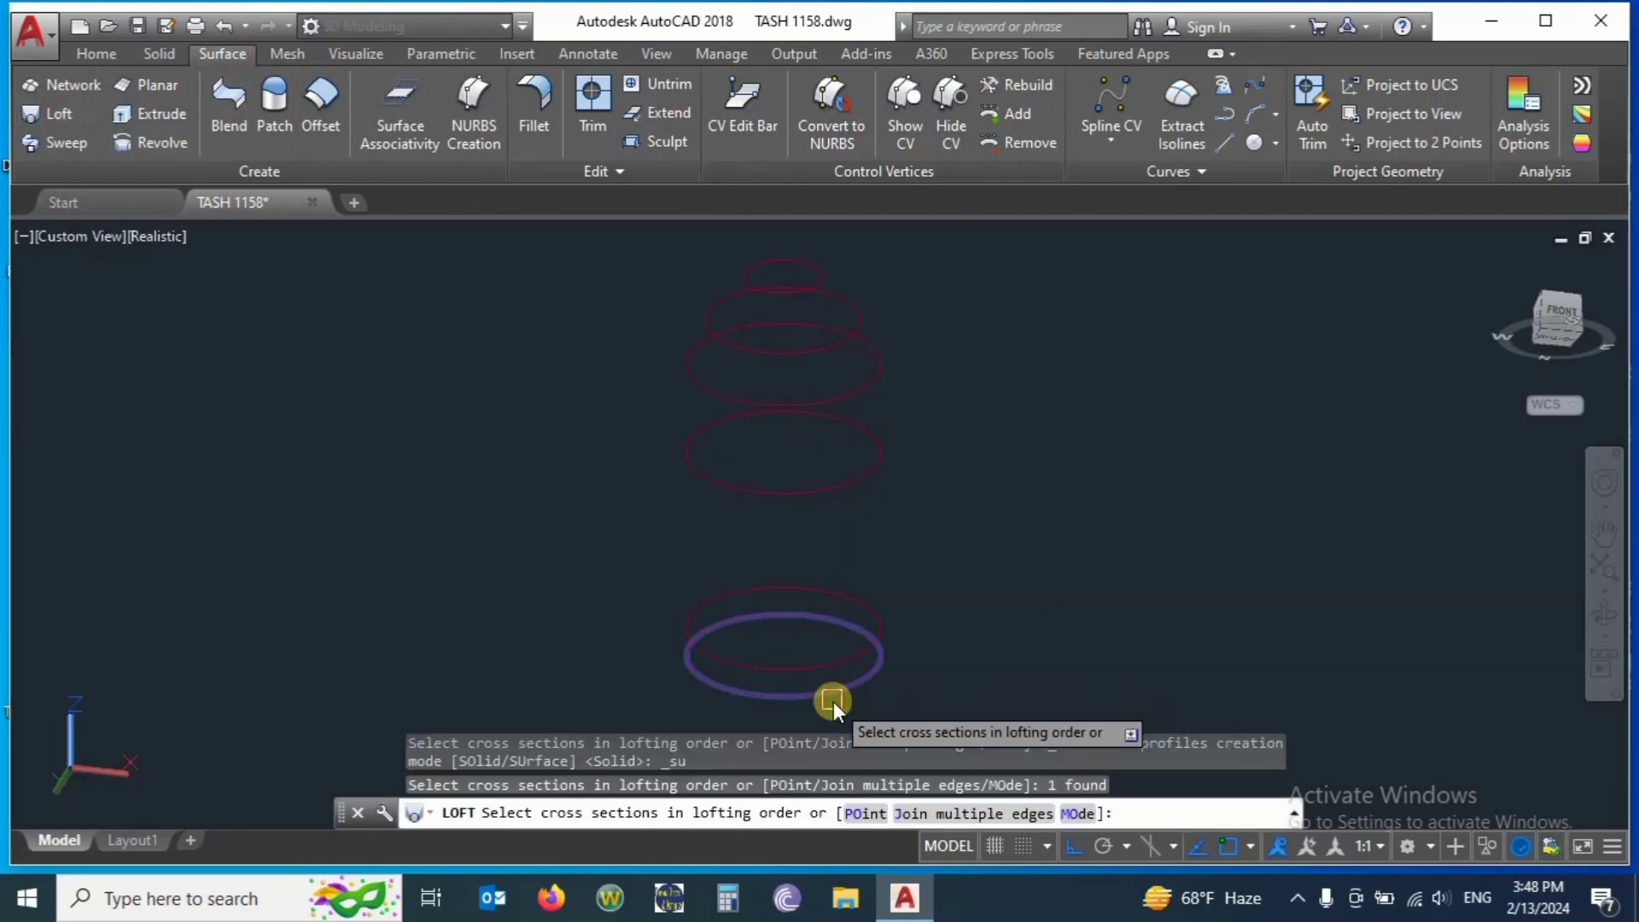
left_click(872, 611)
left_click(878, 473)
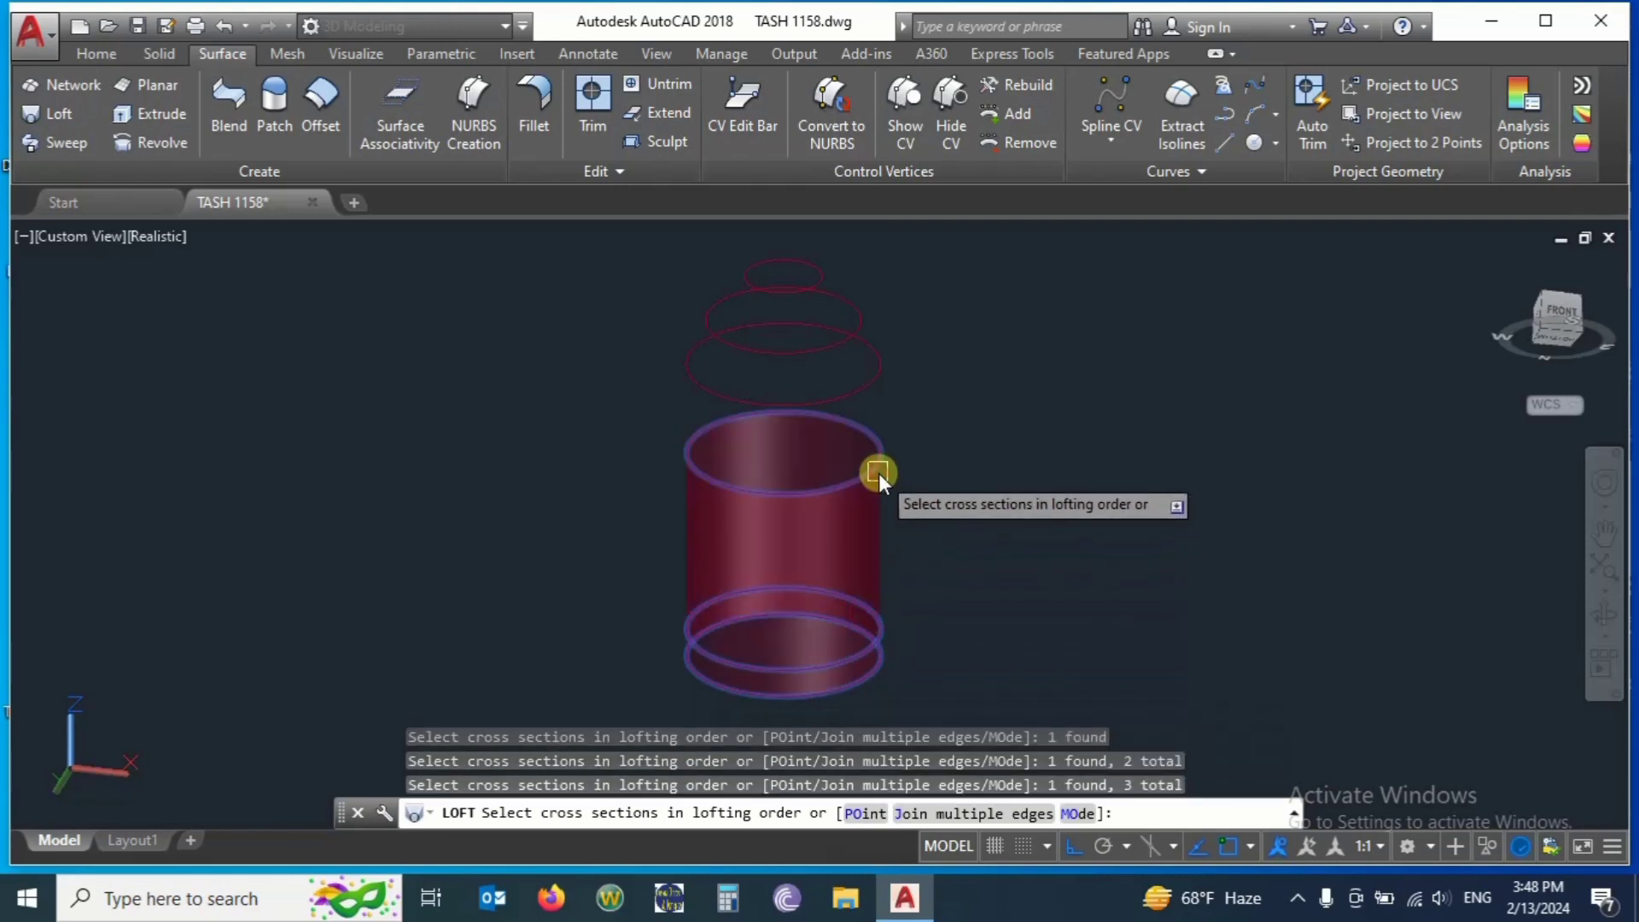
left_click(872, 374)
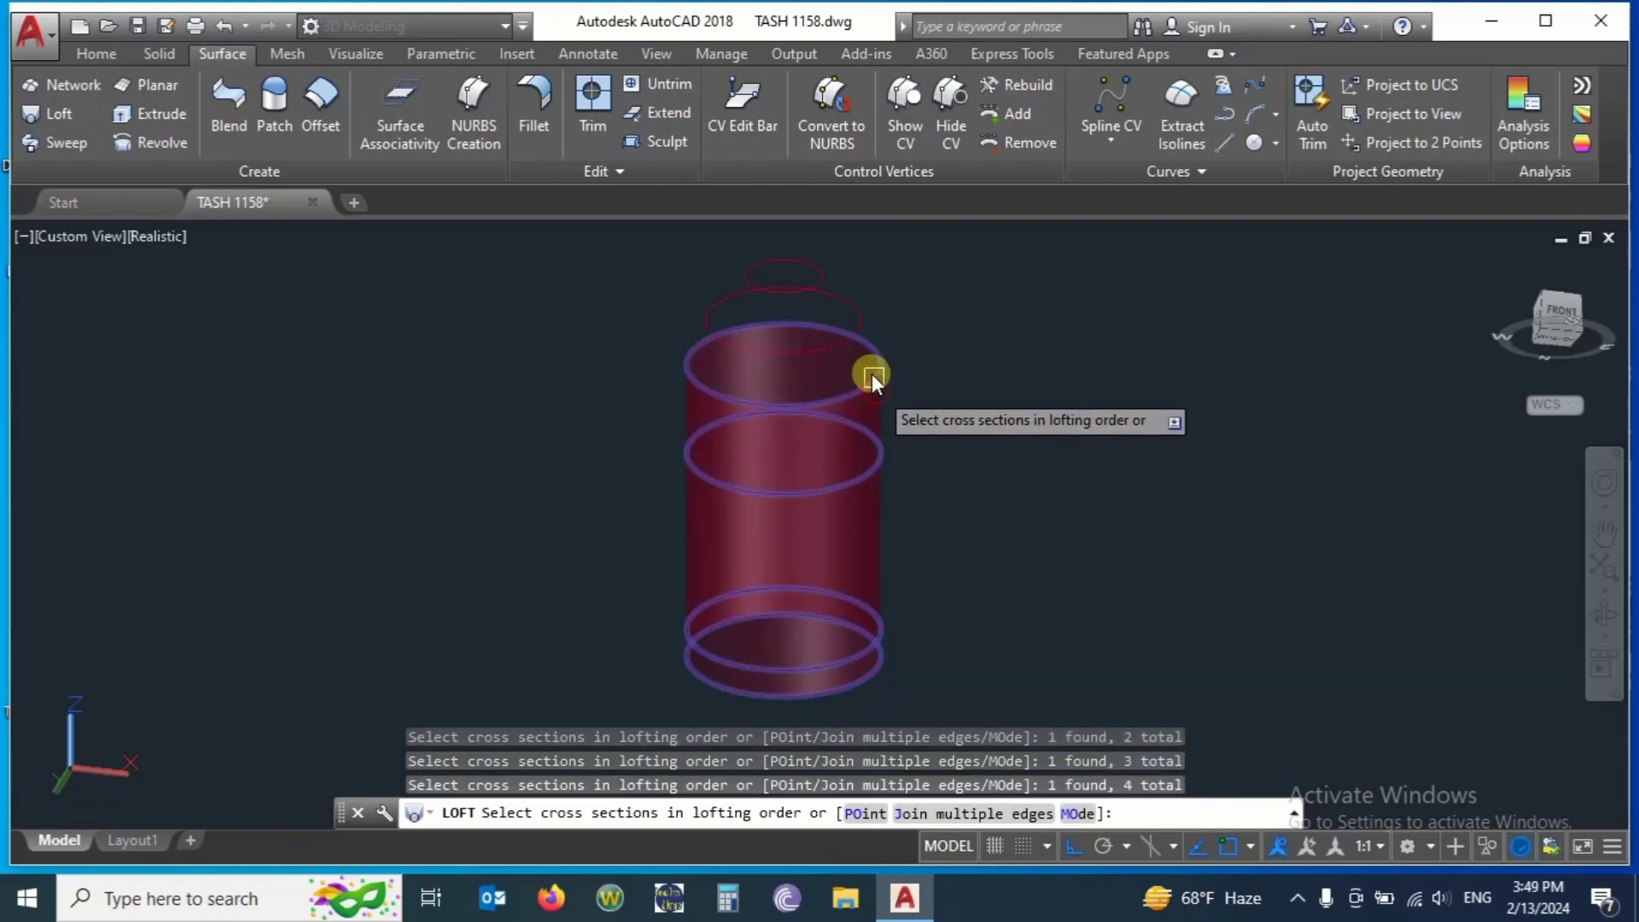
left_click(862, 316)
left_click(811, 269)
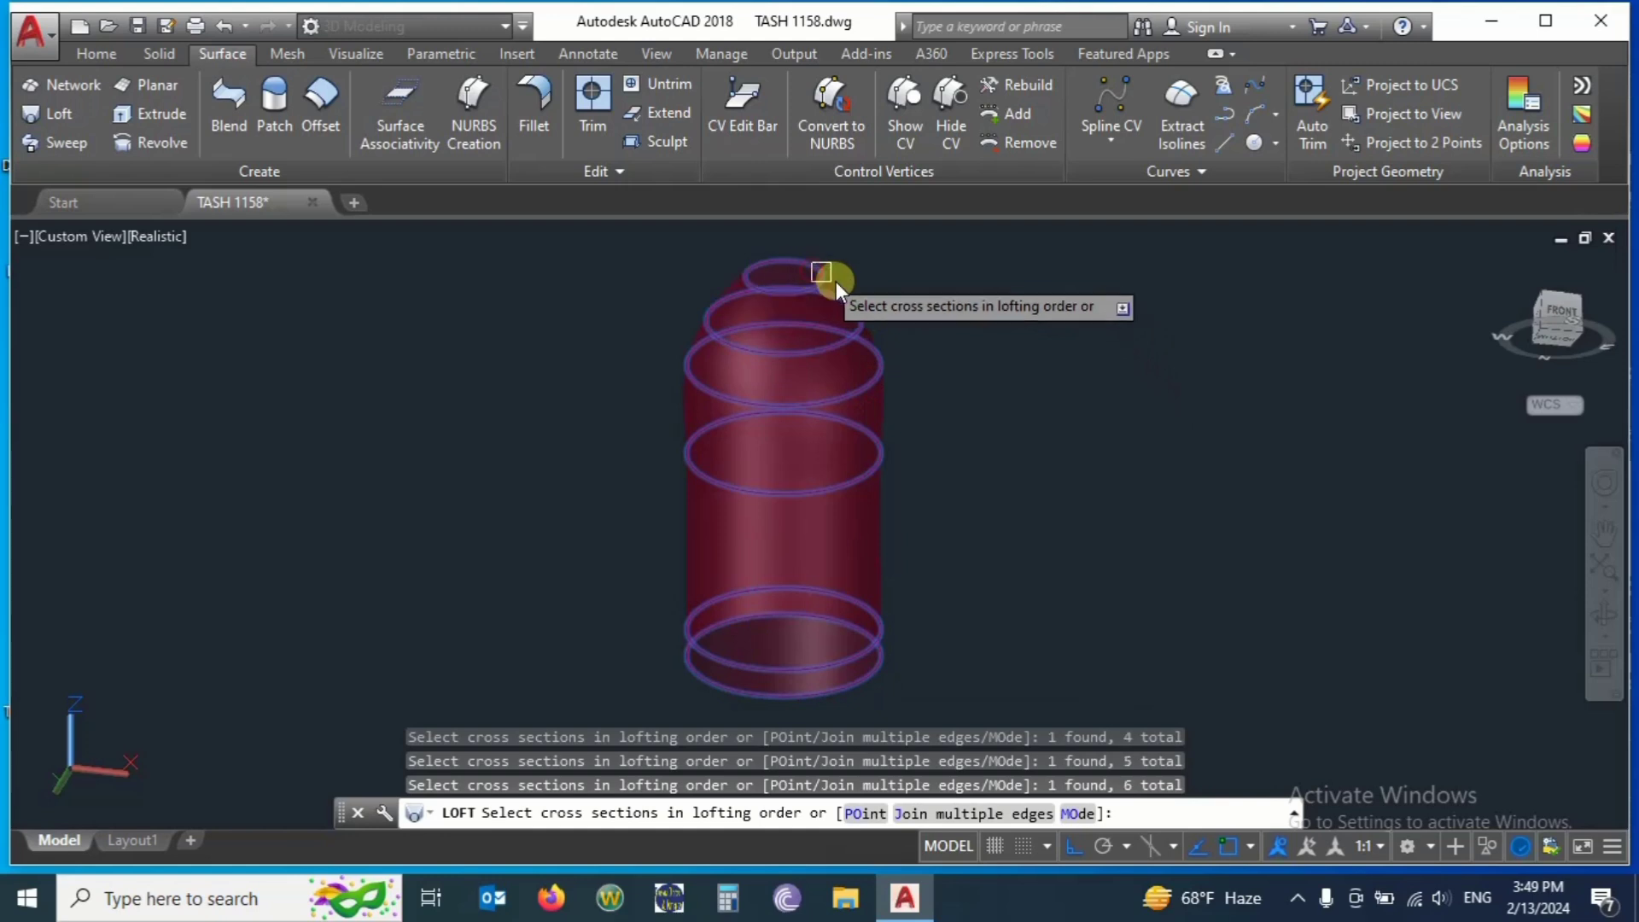
middle_click_drag(945, 410, 921, 483, "shift")
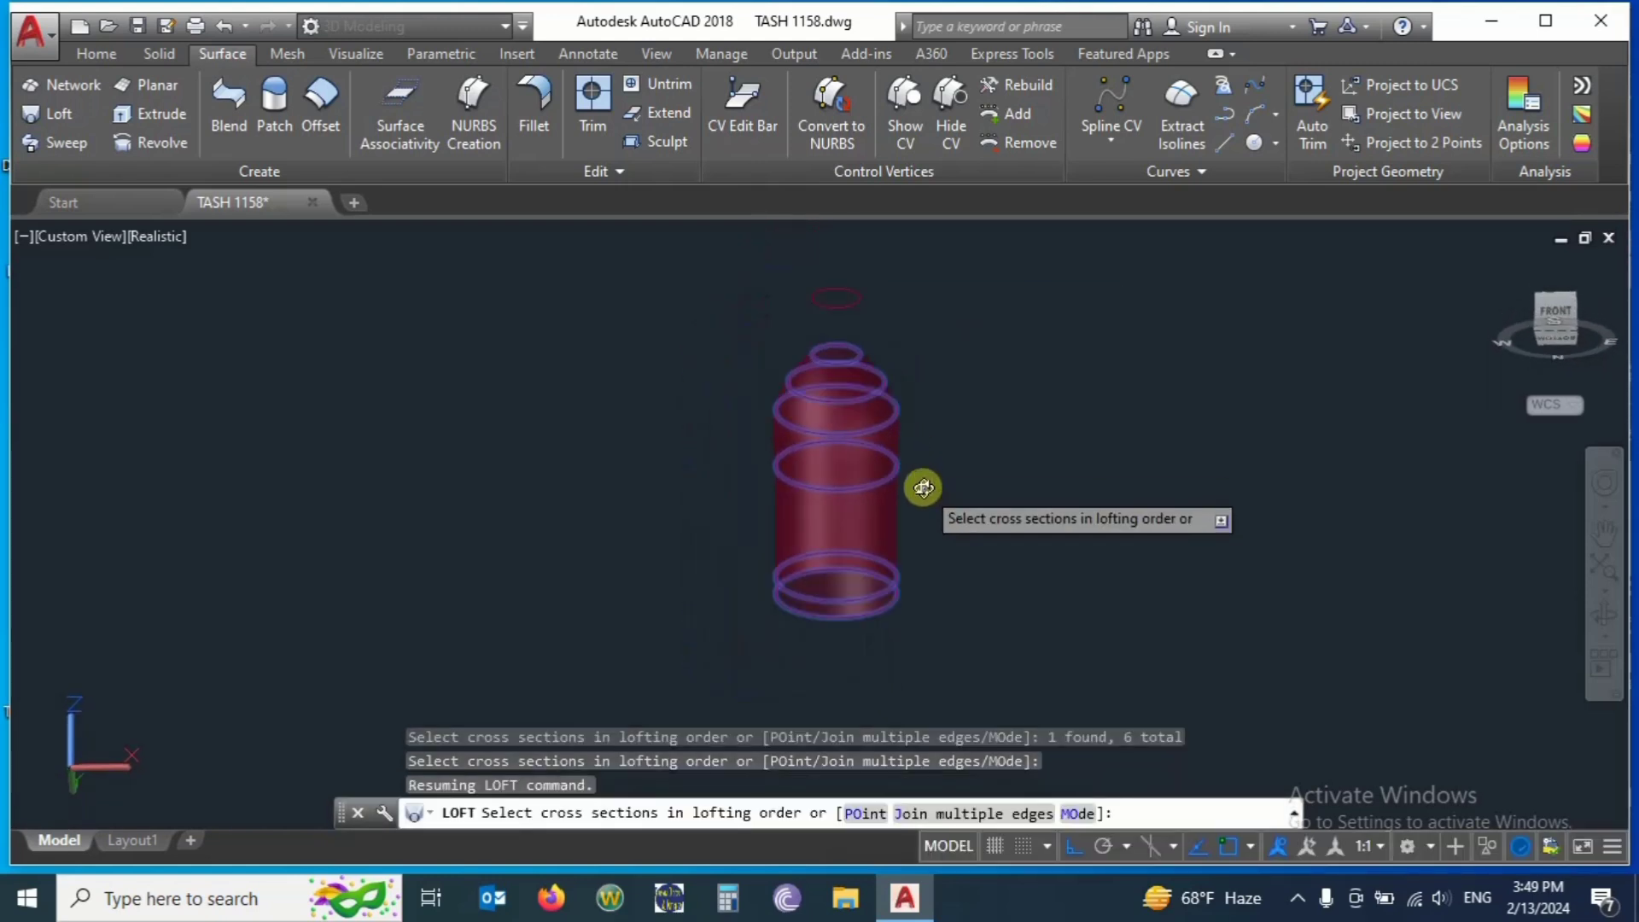
left_click(856, 298)
mouse_move(915, 359)
middle_mouse_down("shift")
mouse_move(936, 355)
mouse_move(937, 412)
mouse_move(928, 376)
middle_mouse_up("shift")
key("Return")
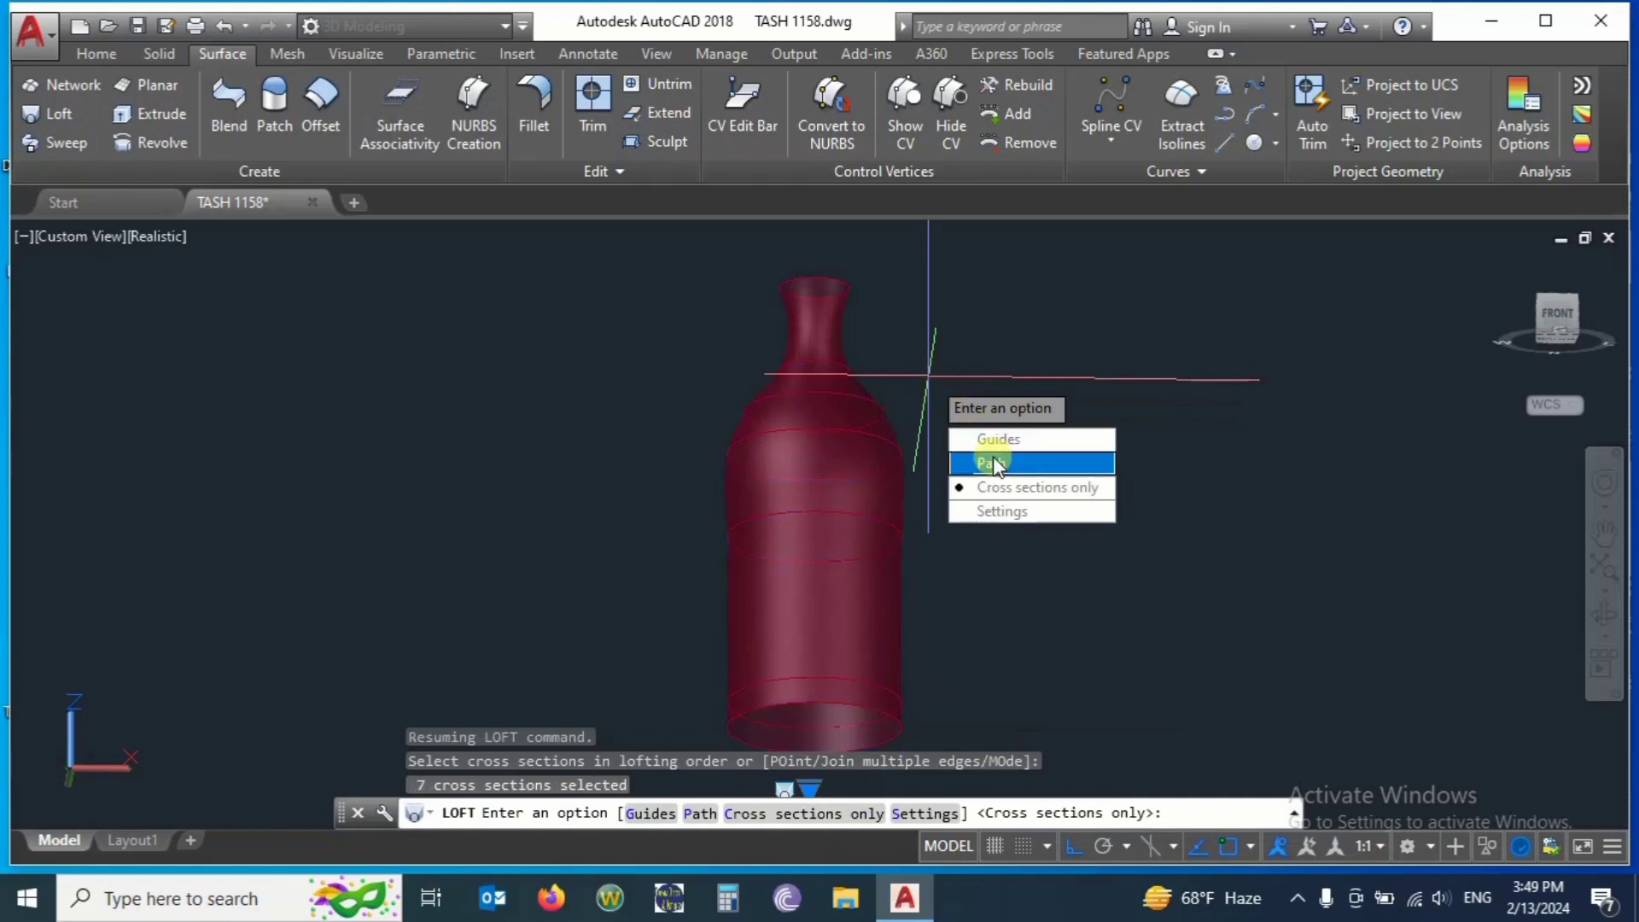
left_click(997, 488)
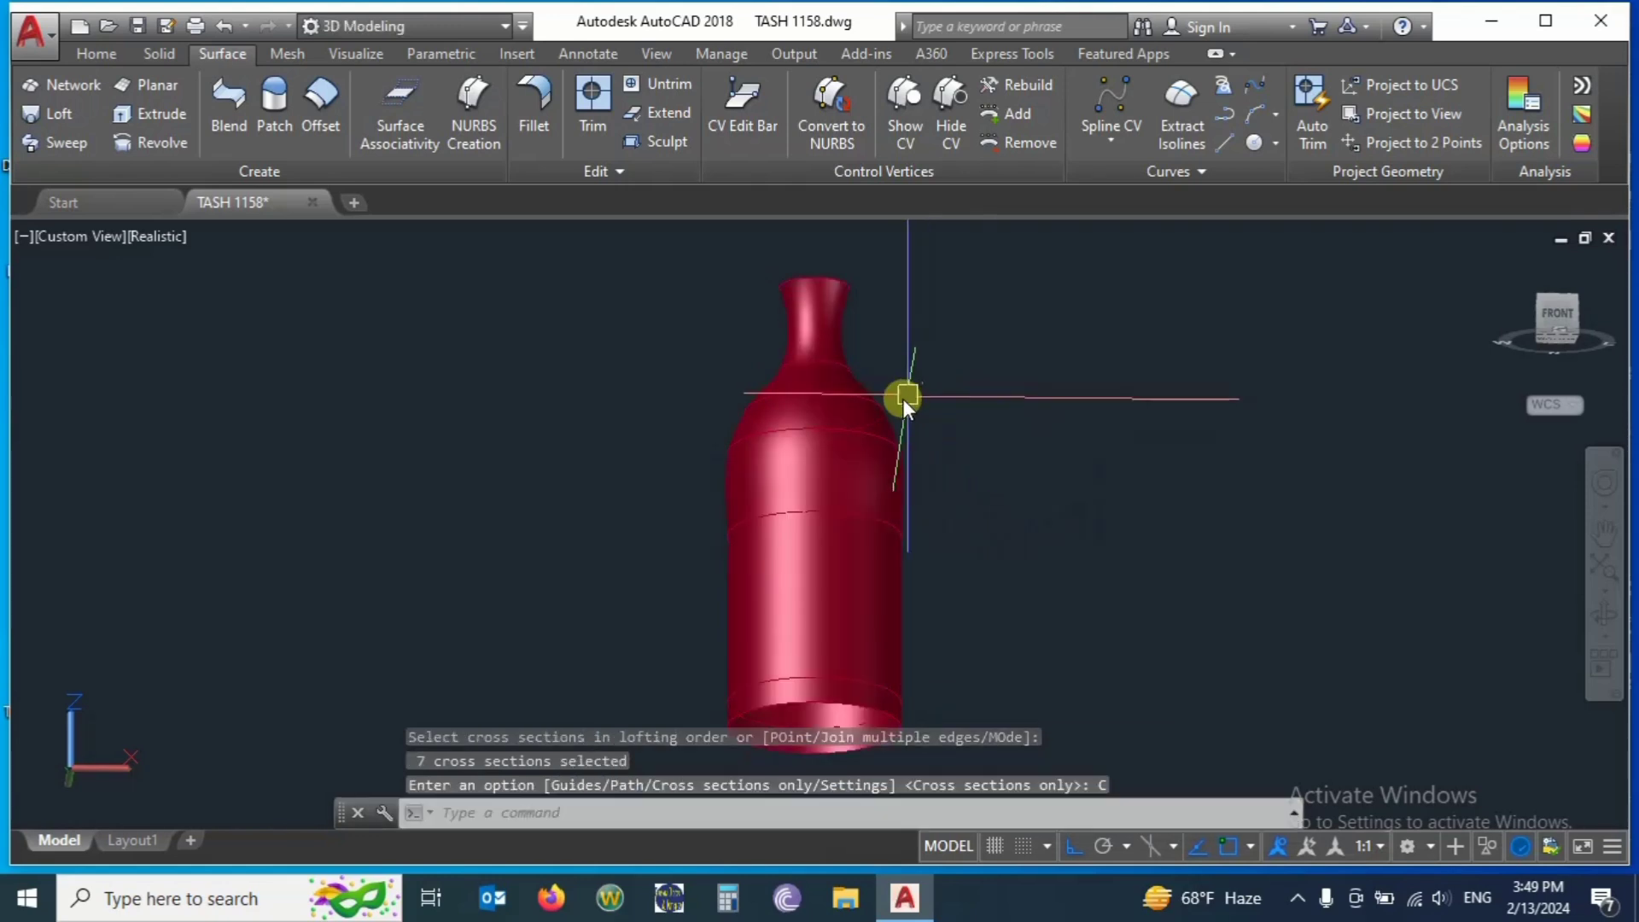
Examine the lofted bottle surface from a different angle, both close up and from farther away.
scroll(903, 397, "down", 4)
middle_click_drag(842, 423, 918, 497, "shift")
scroll(990, 406, "up", 5)
scroll(735, 413, "down", 2)
scroll(1050, 553, "up", 2)
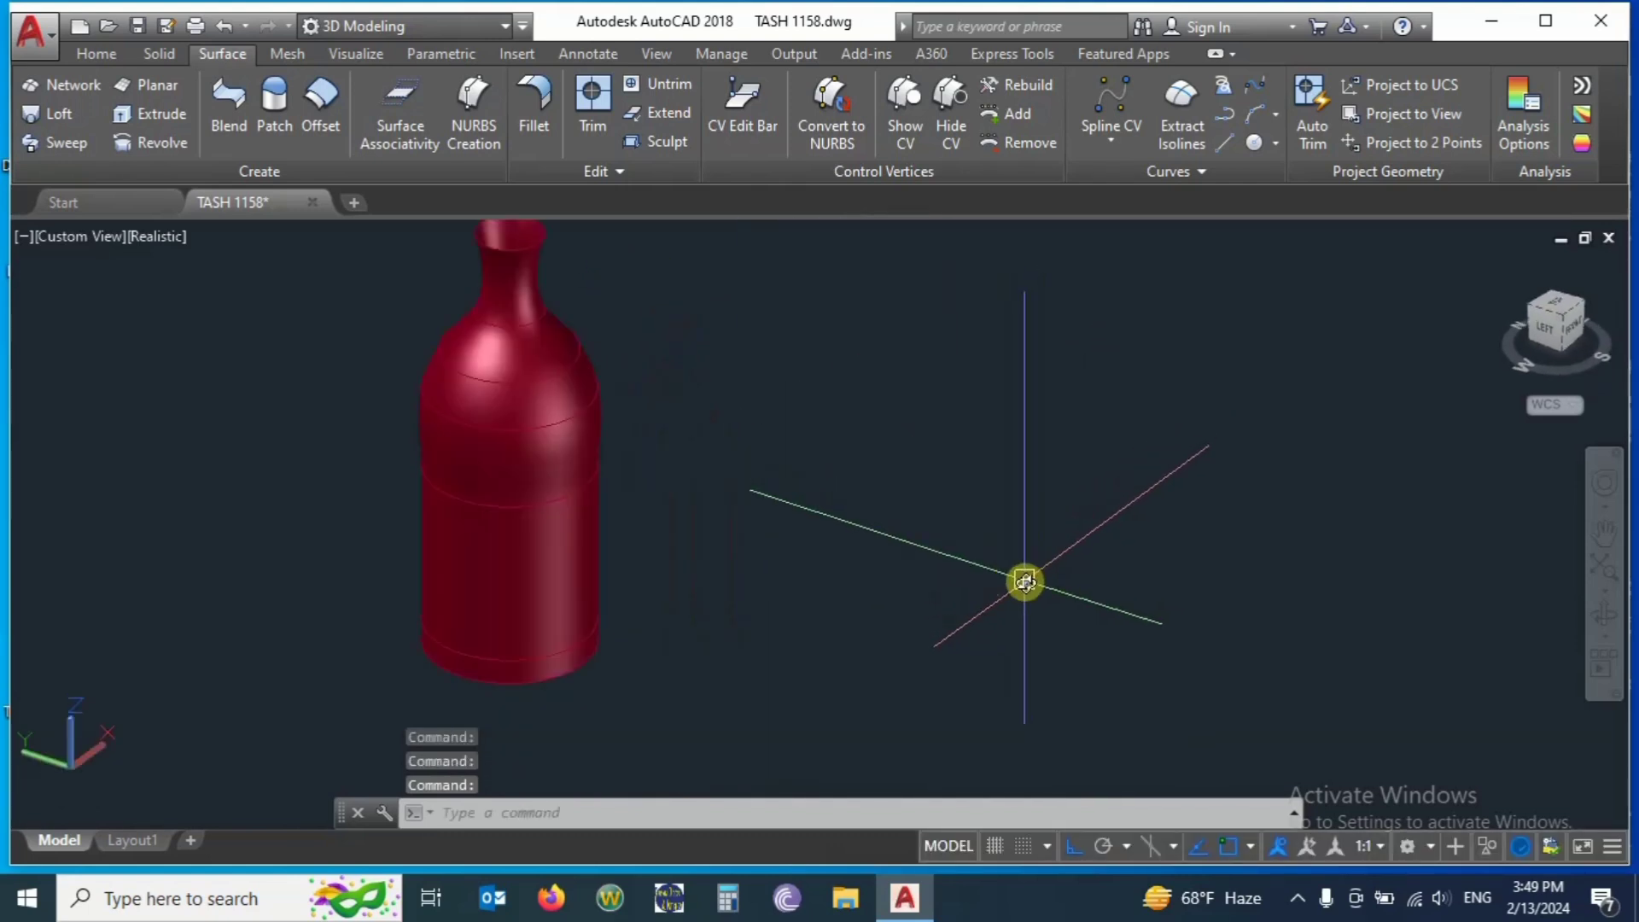
scroll(1024, 581, "down", 2)
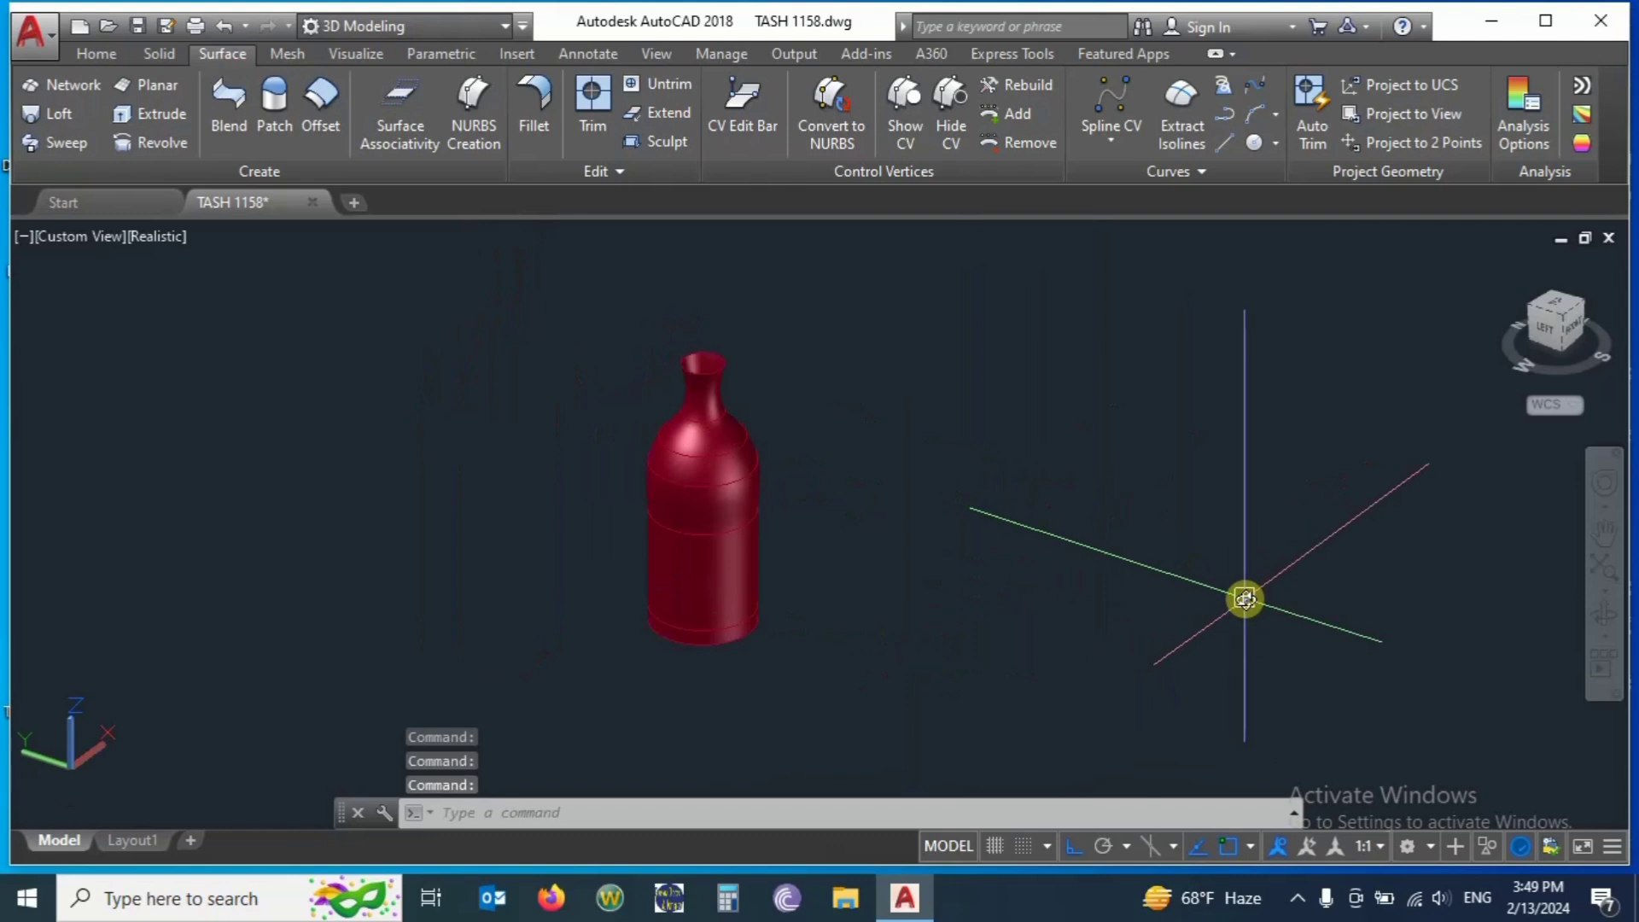
scroll(1244, 598, "up", 2)
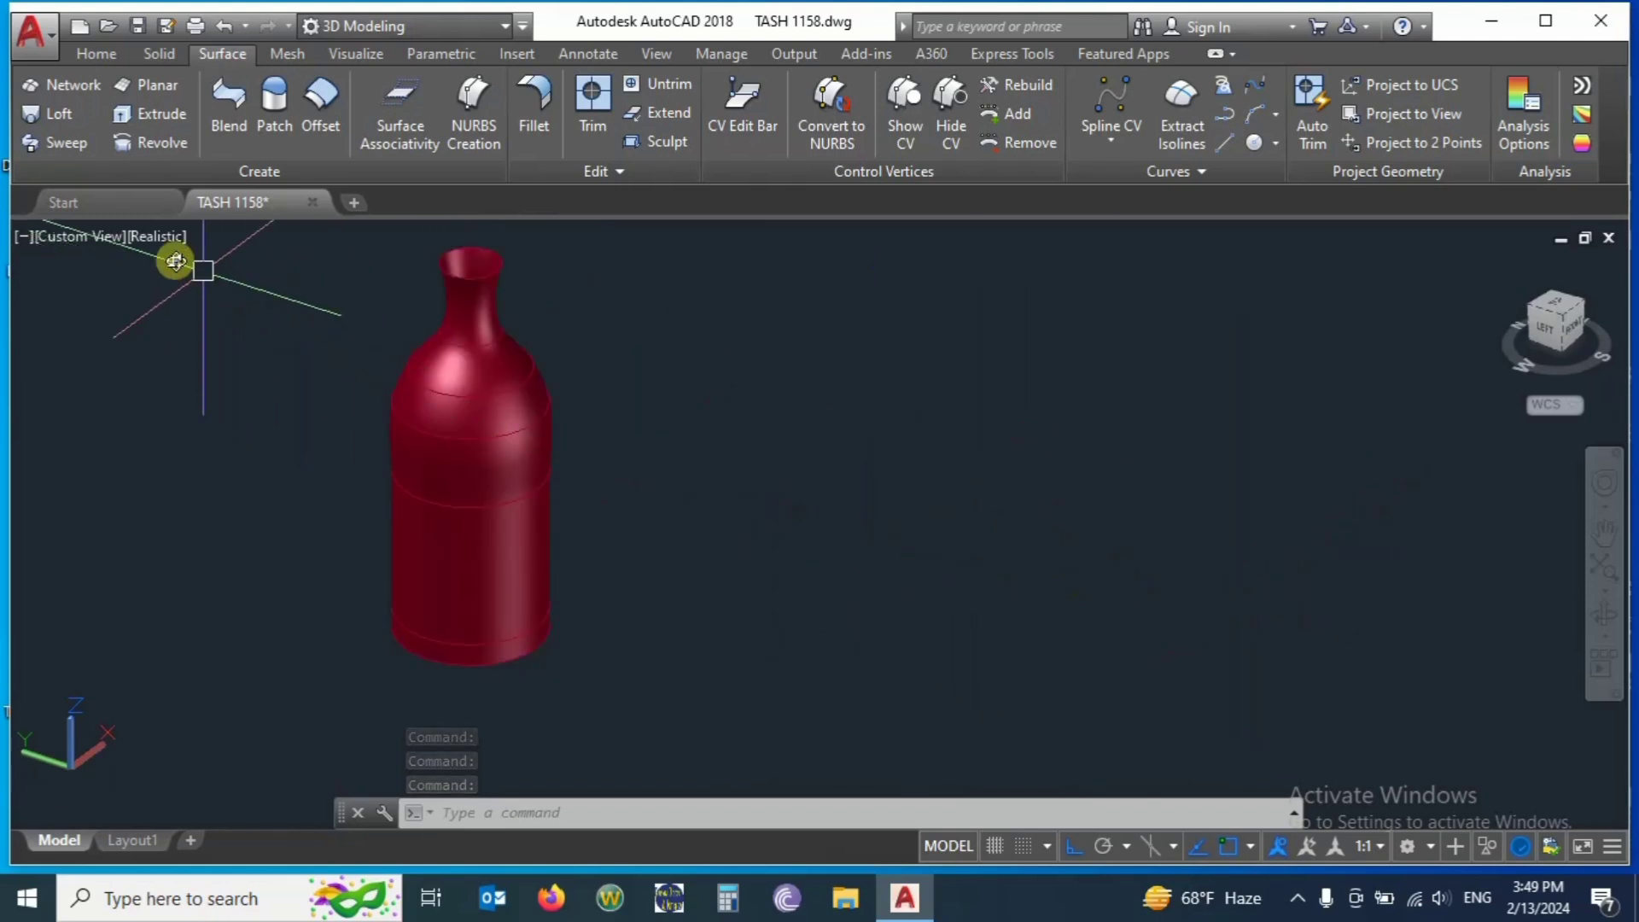
scroll(691, 602, "down", 2)
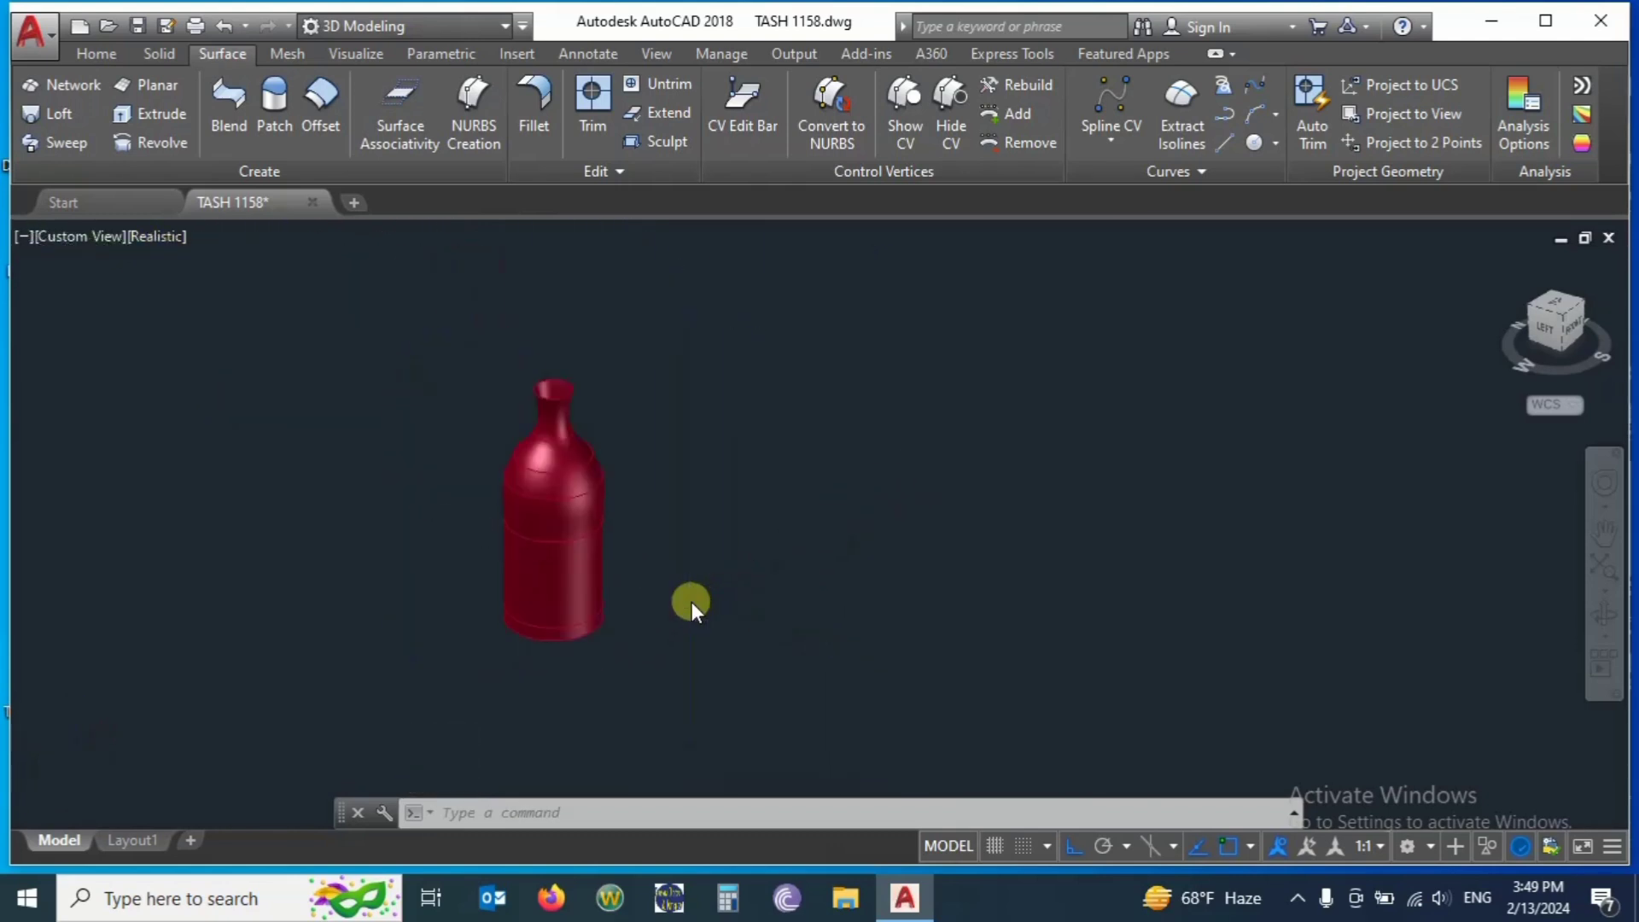
Draw a rectangle on the ground plane beside the bottle, slightly wider than the bottle's base.
type("rec")
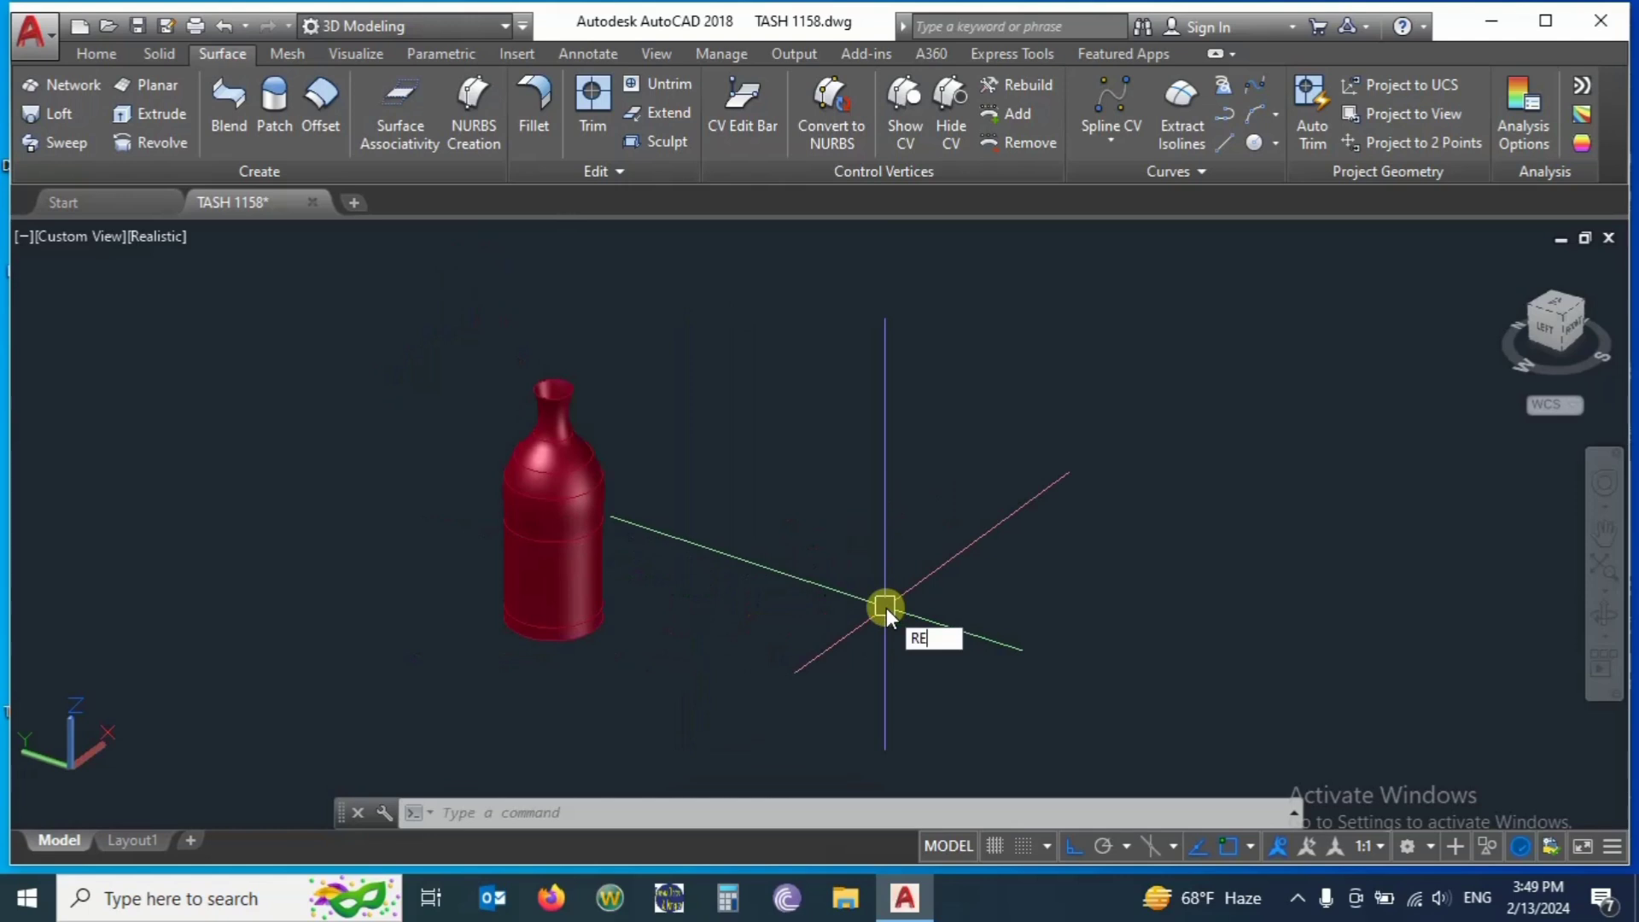
key("Return")
left_click(733, 591)
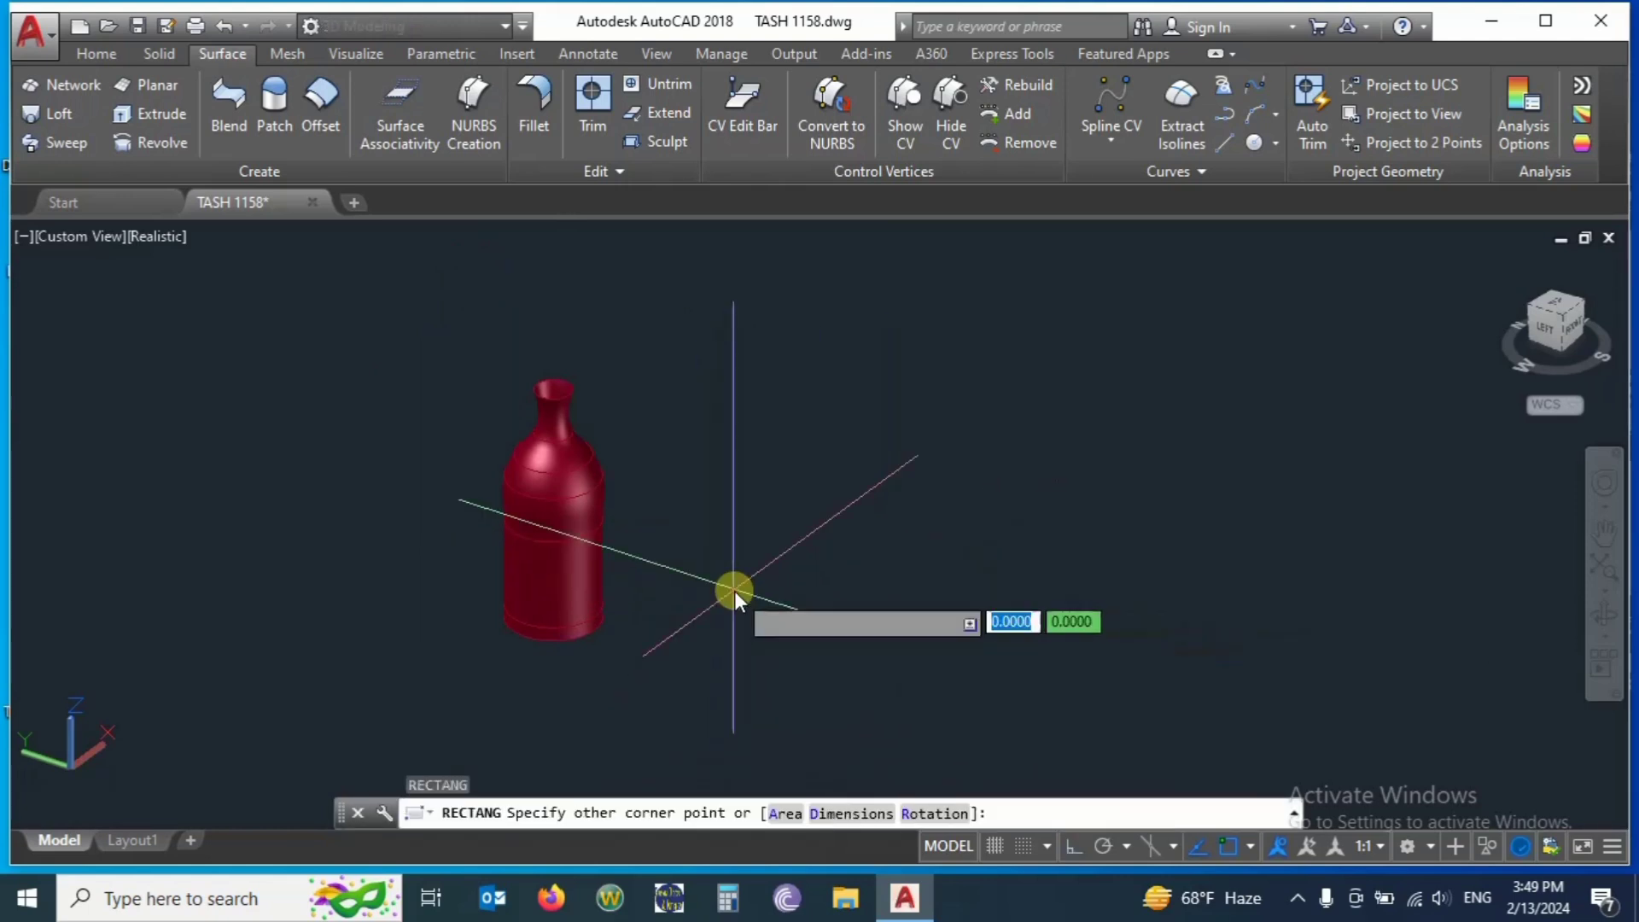
left_click(770, 661)
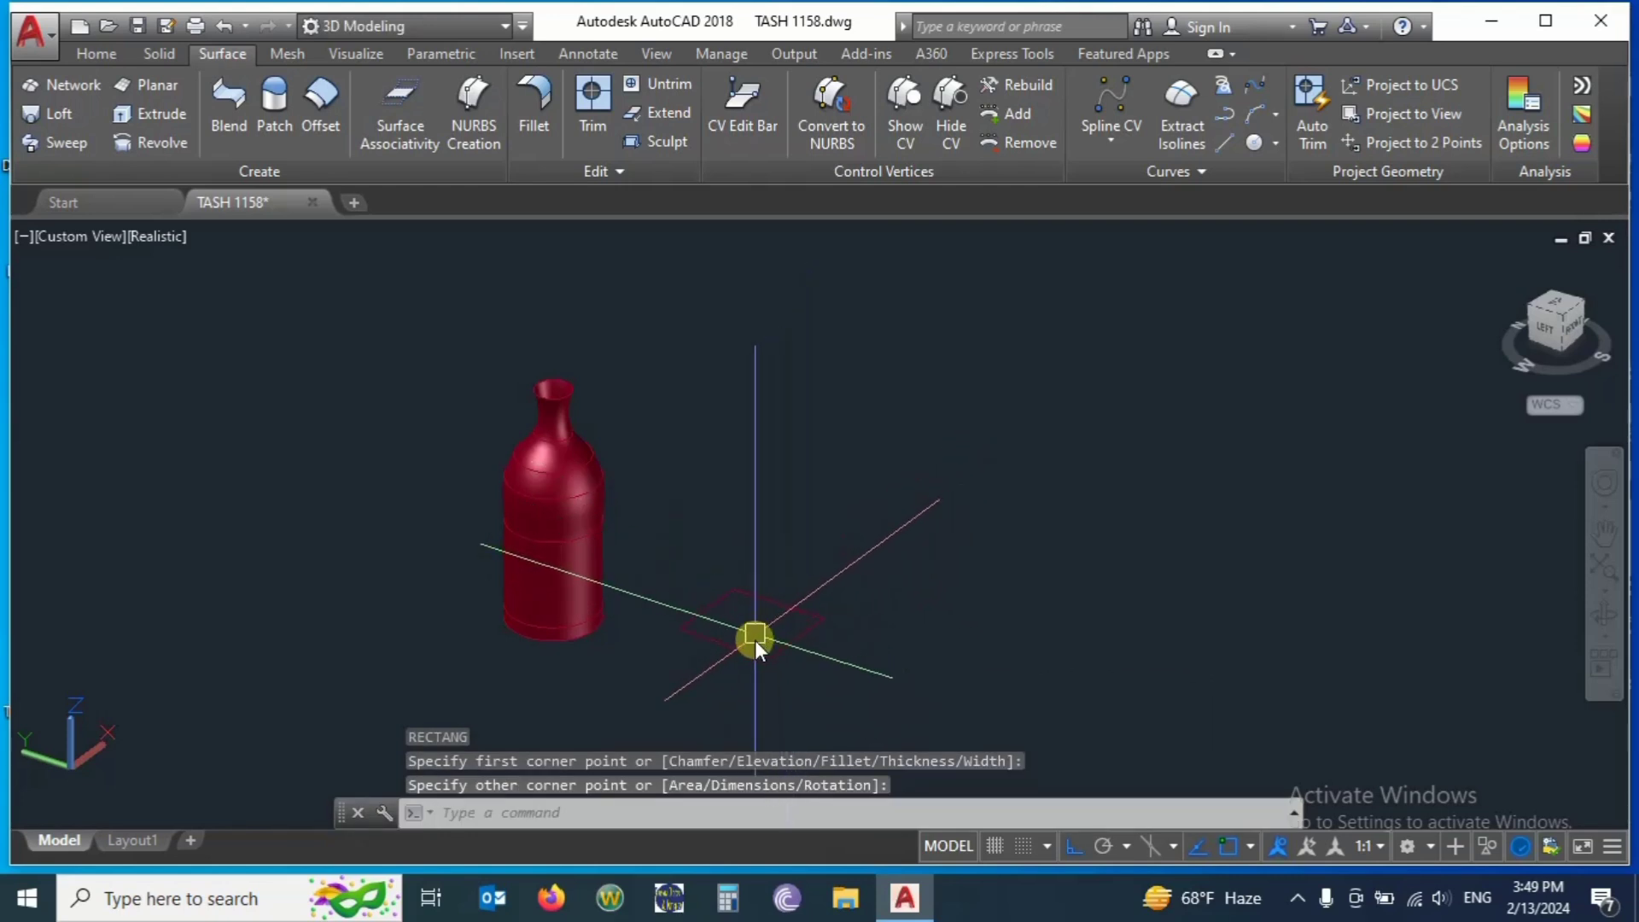
Draw a circle centred on the rectangle's middle, sized to fit inside its sides.
type("c")
key("Return")
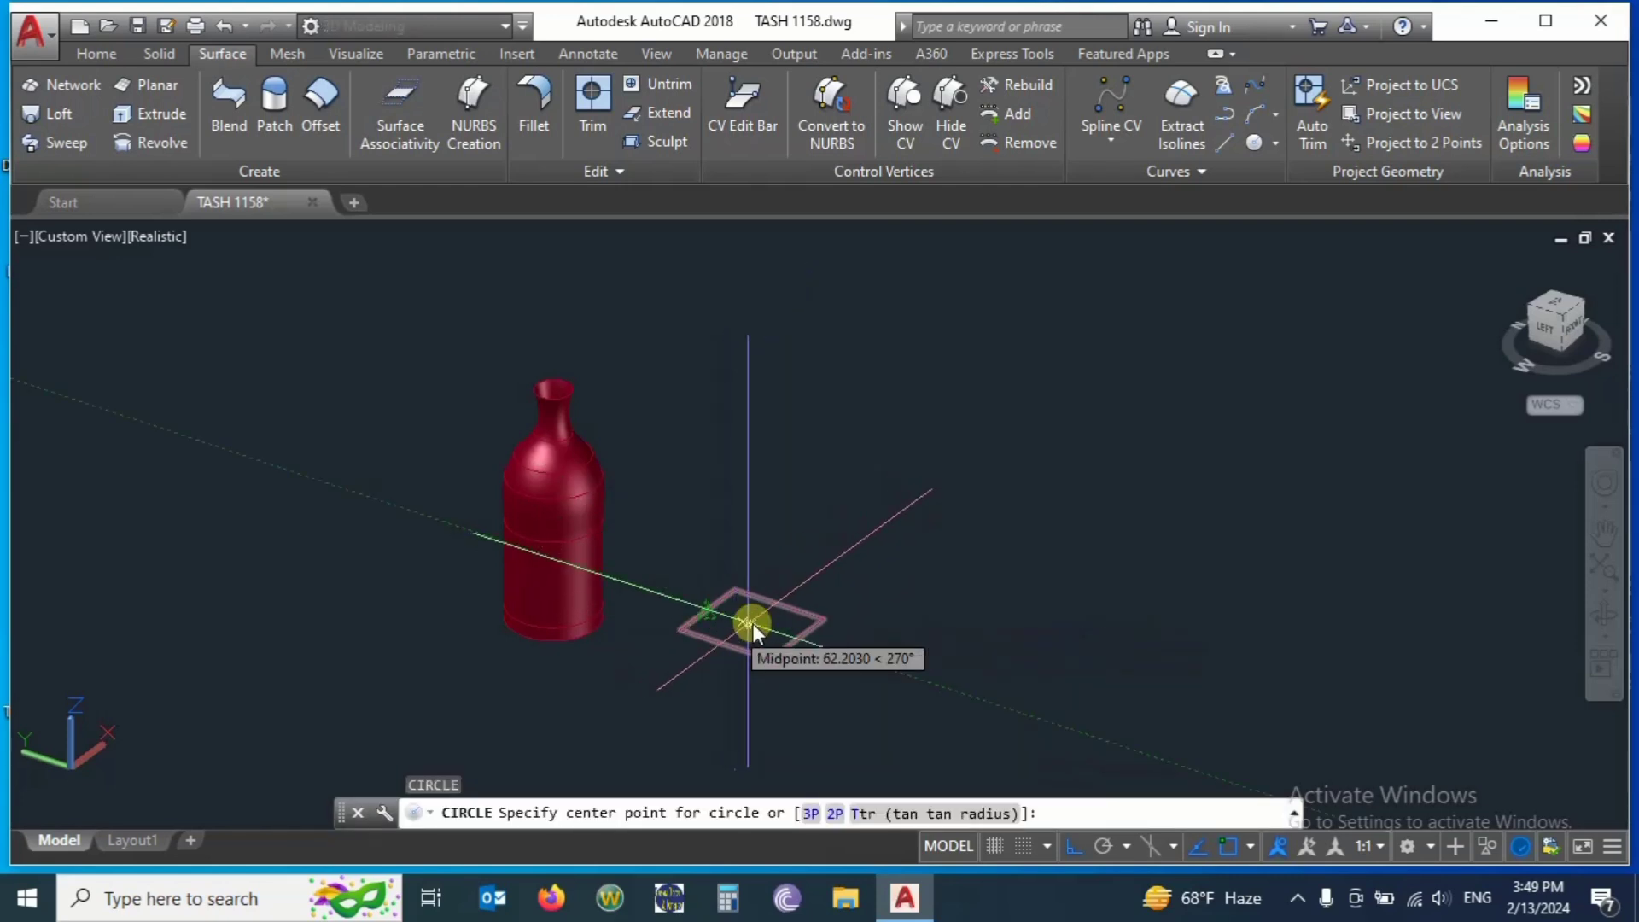
left_click(751, 624)
left_click(770, 601)
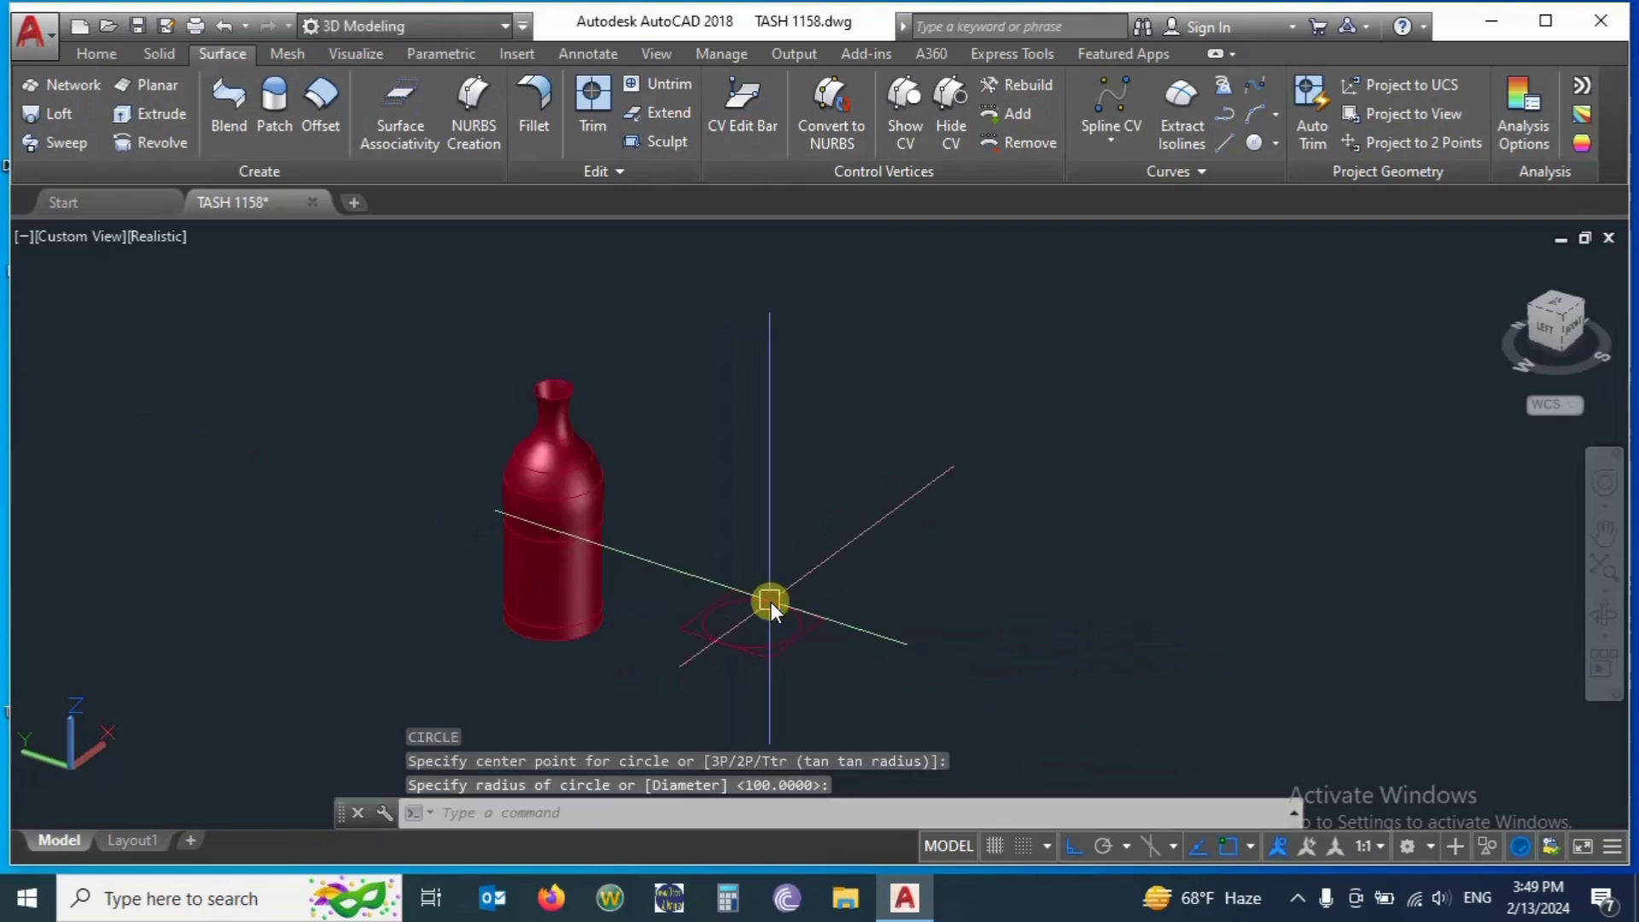
Copy the circle inside the rectangle upward by 250 units along the Z axis.
left_click(790, 623)
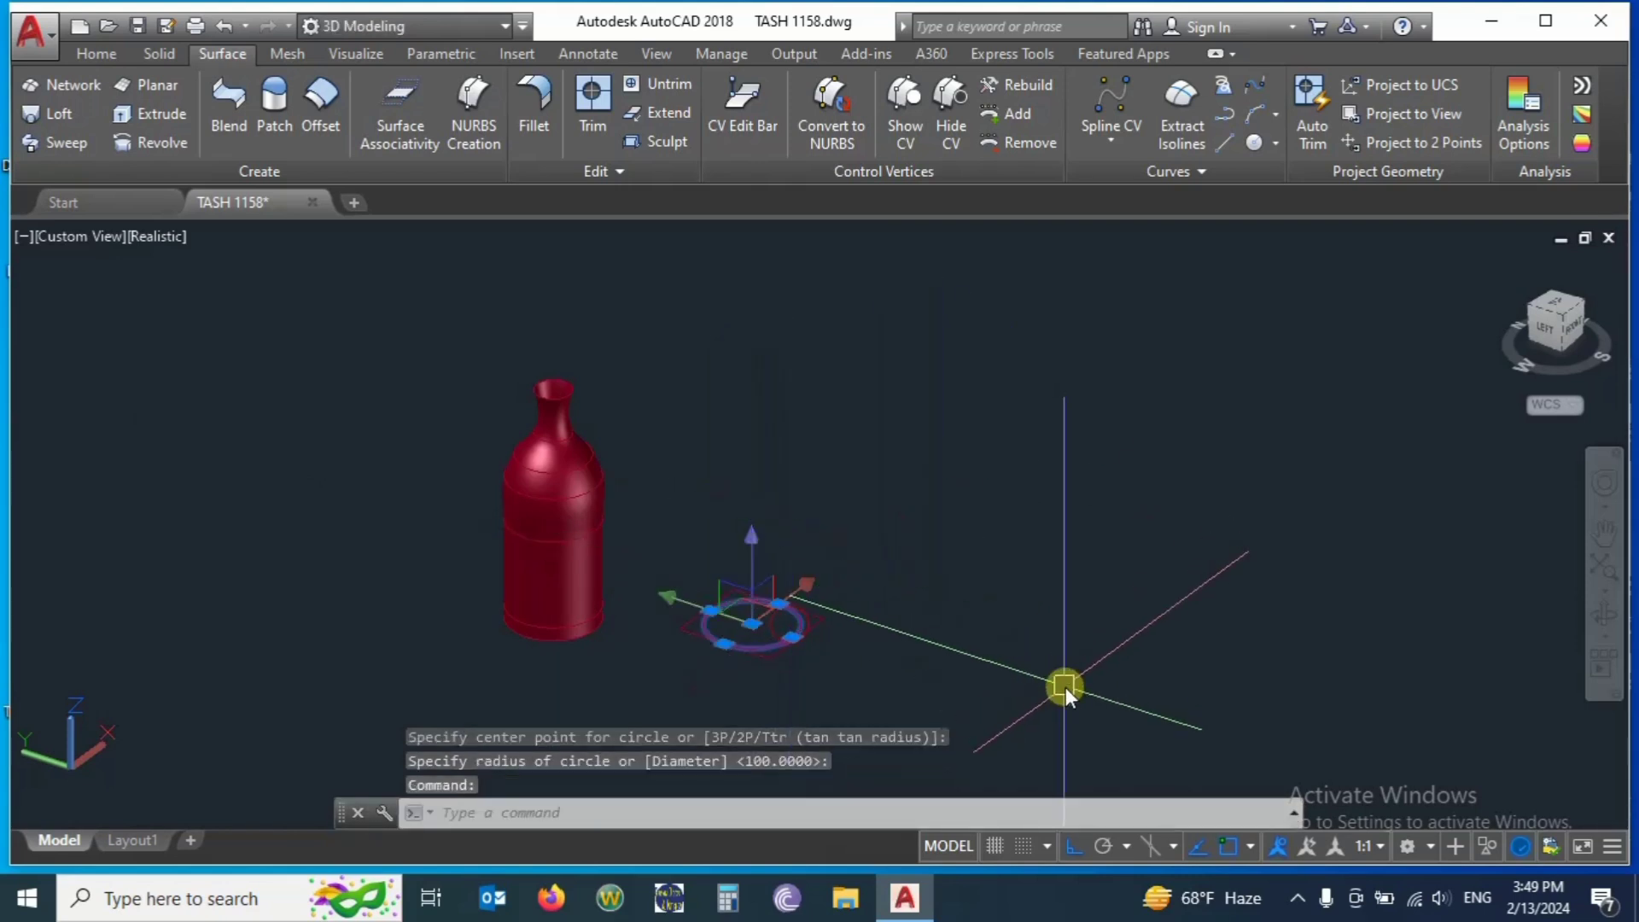
type("co")
key("Return")
left_click(1028, 678)
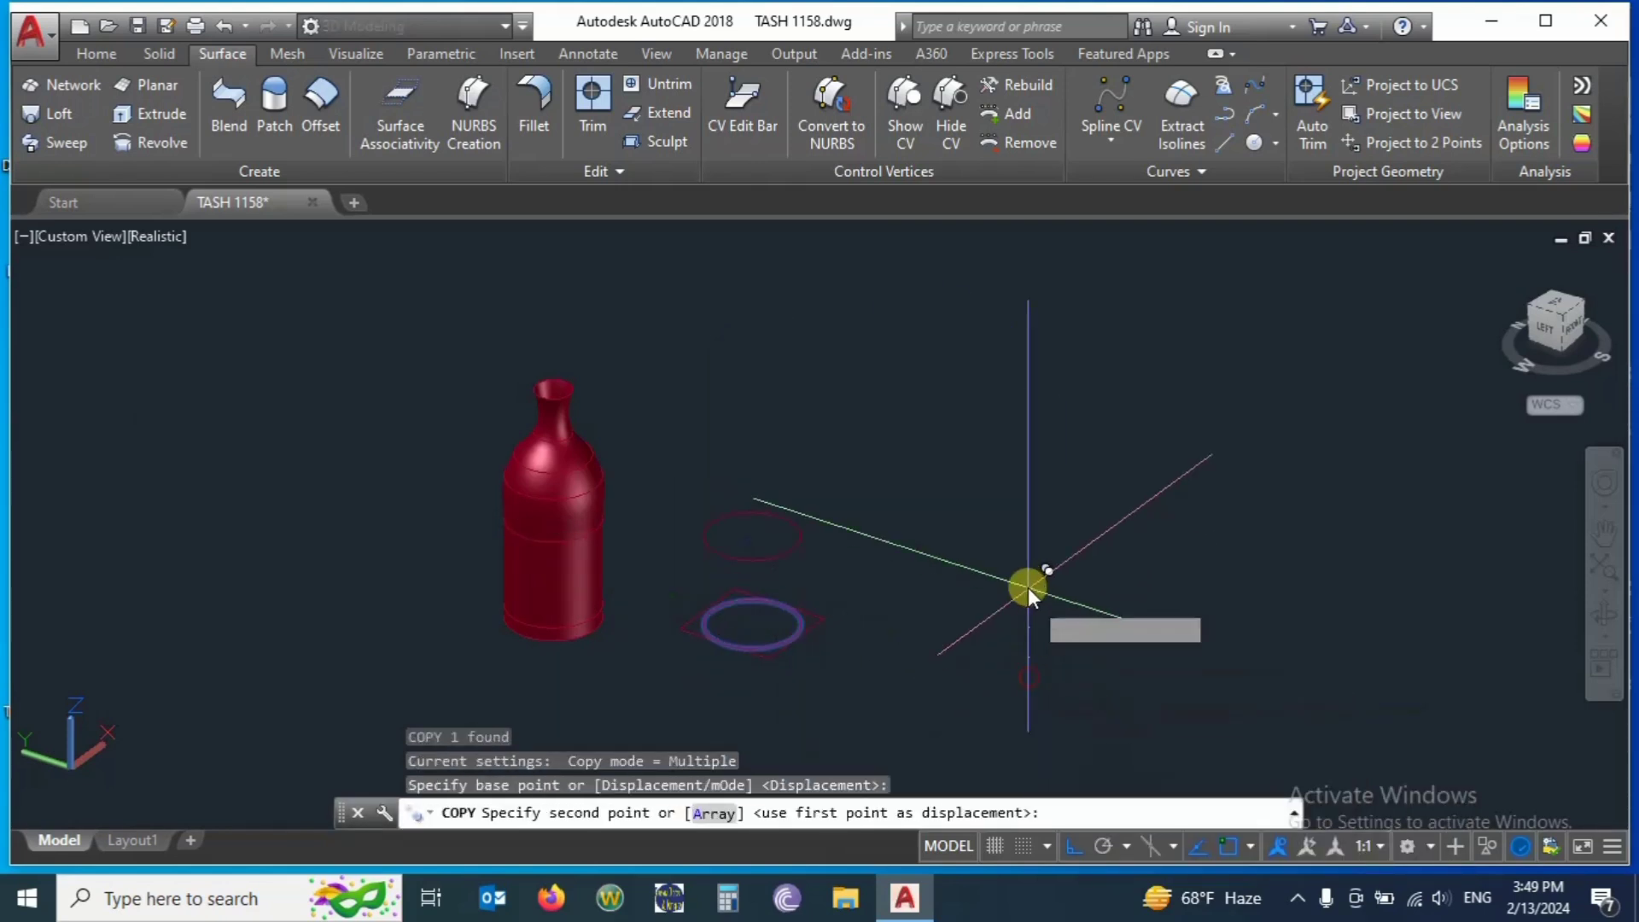
type("250")
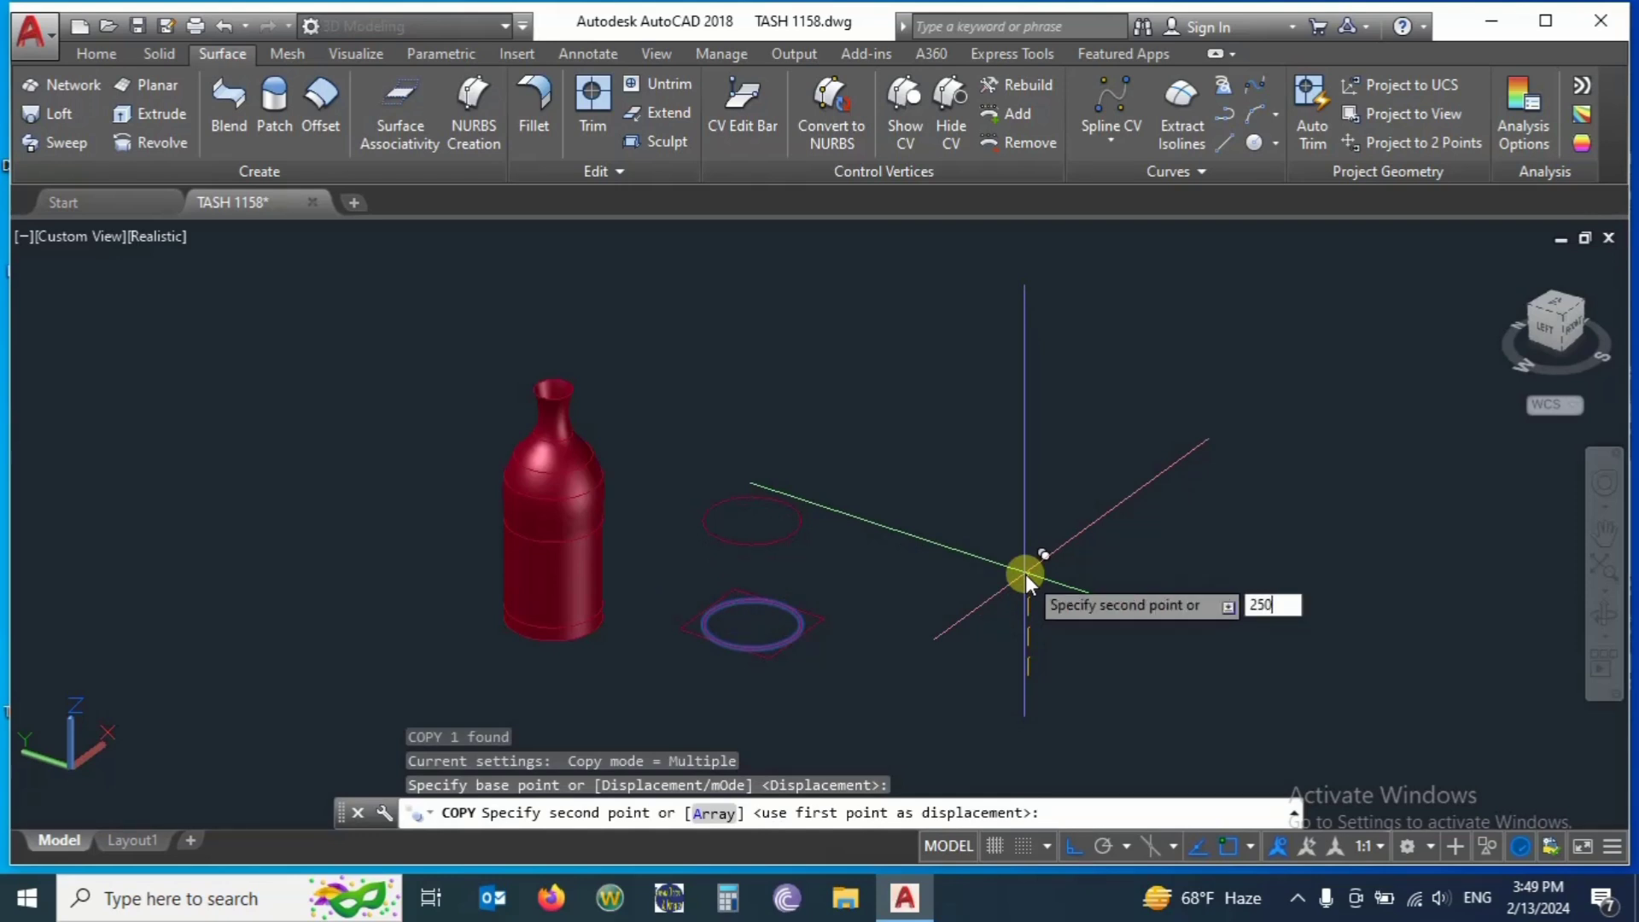
key("Return")
key("Escape")
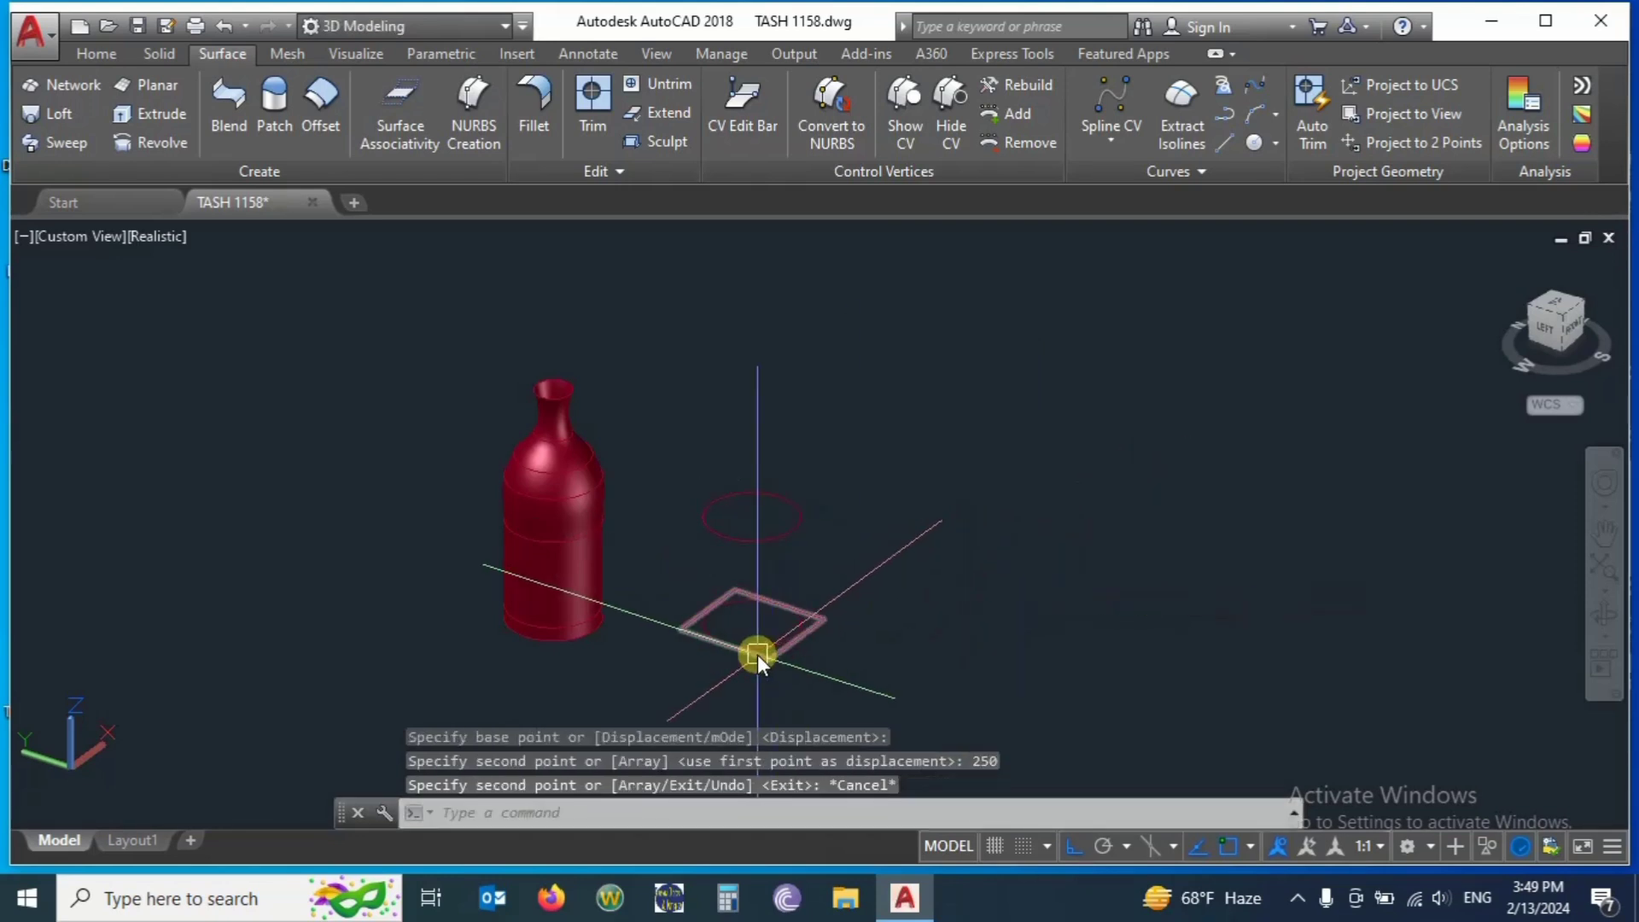
Erase the original circle lying inside the rectangle.
scroll(734, 608, "up", 3)
left_click(760, 599)
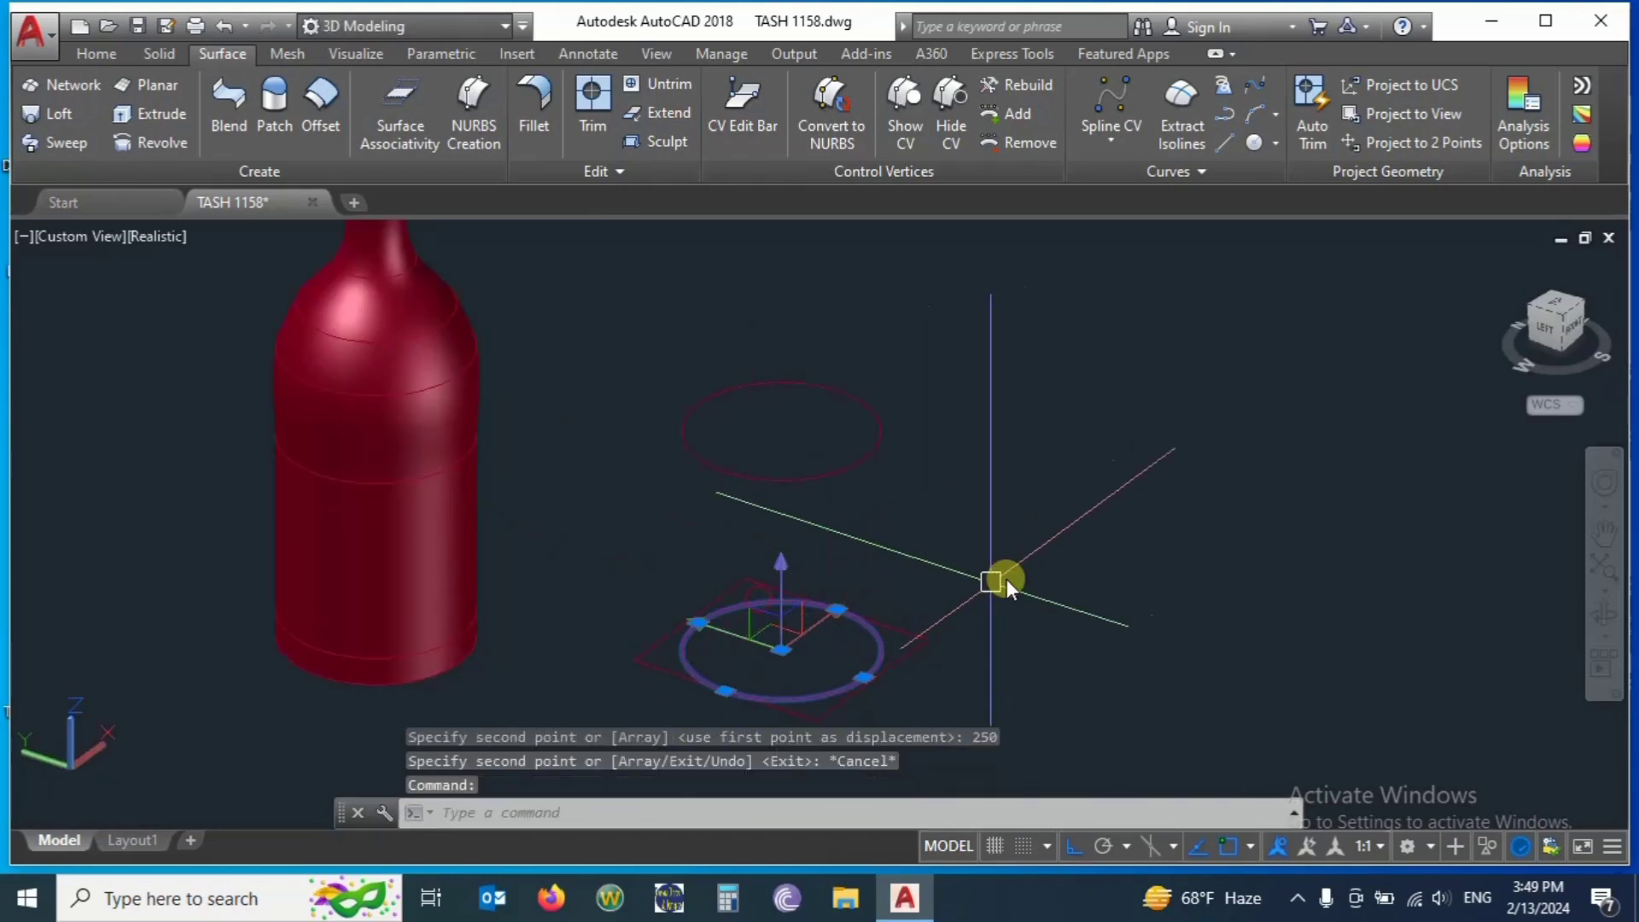
type("E")
key("Return")
Copy the rectangle upward by 500 units along the Z axis.
left_click(857, 621)
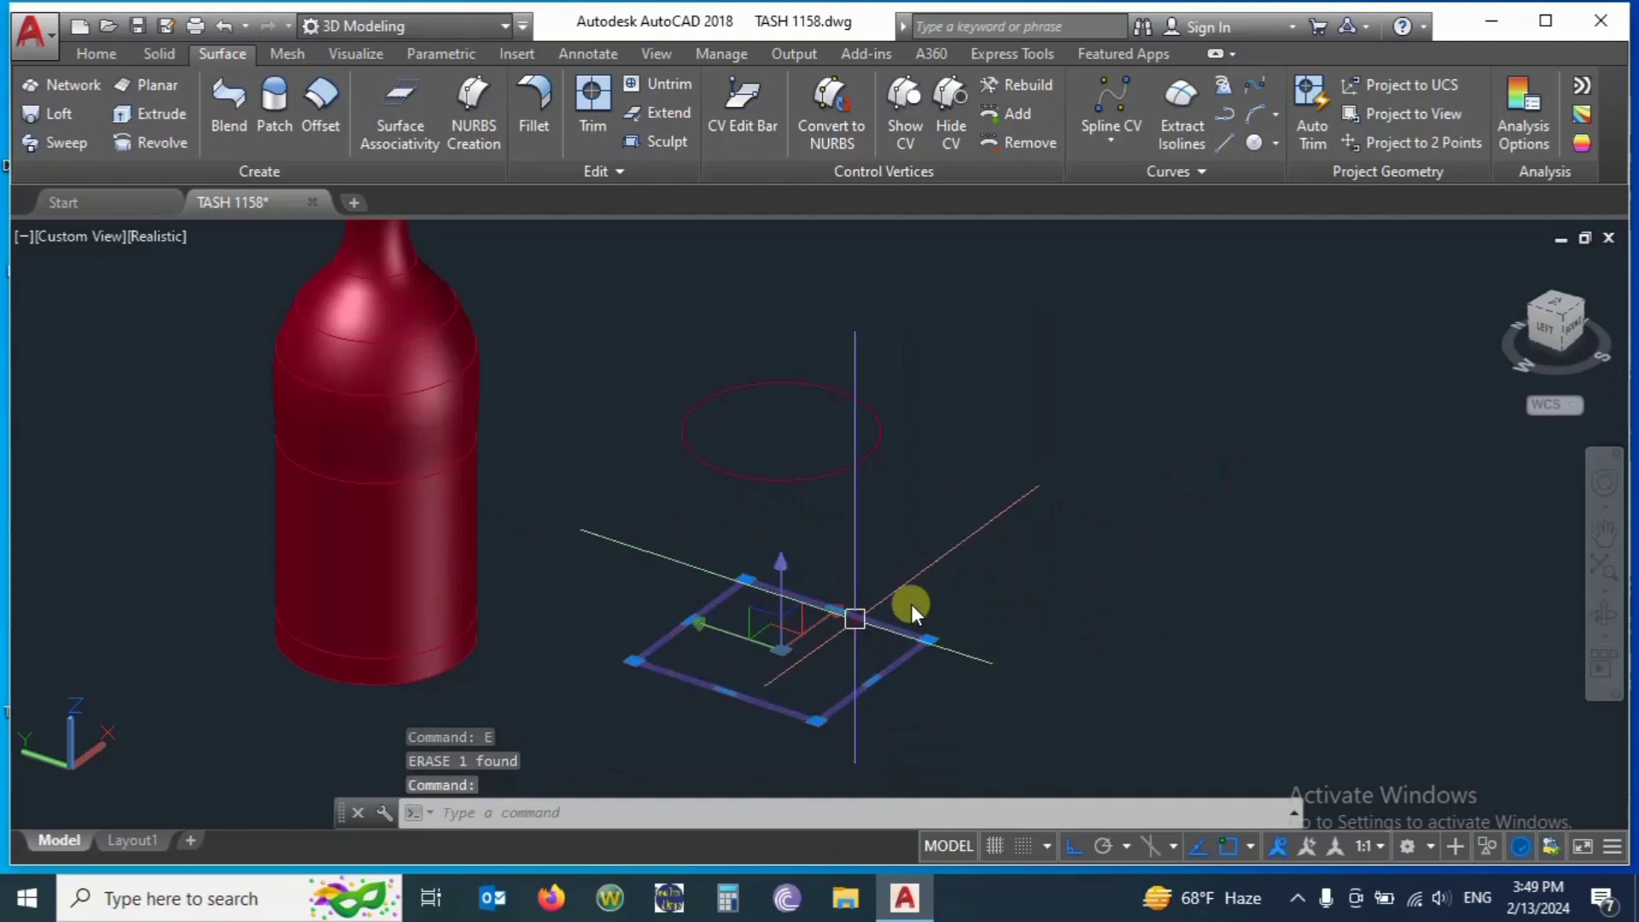
type("co")
key("Return")
left_click(1050, 625)
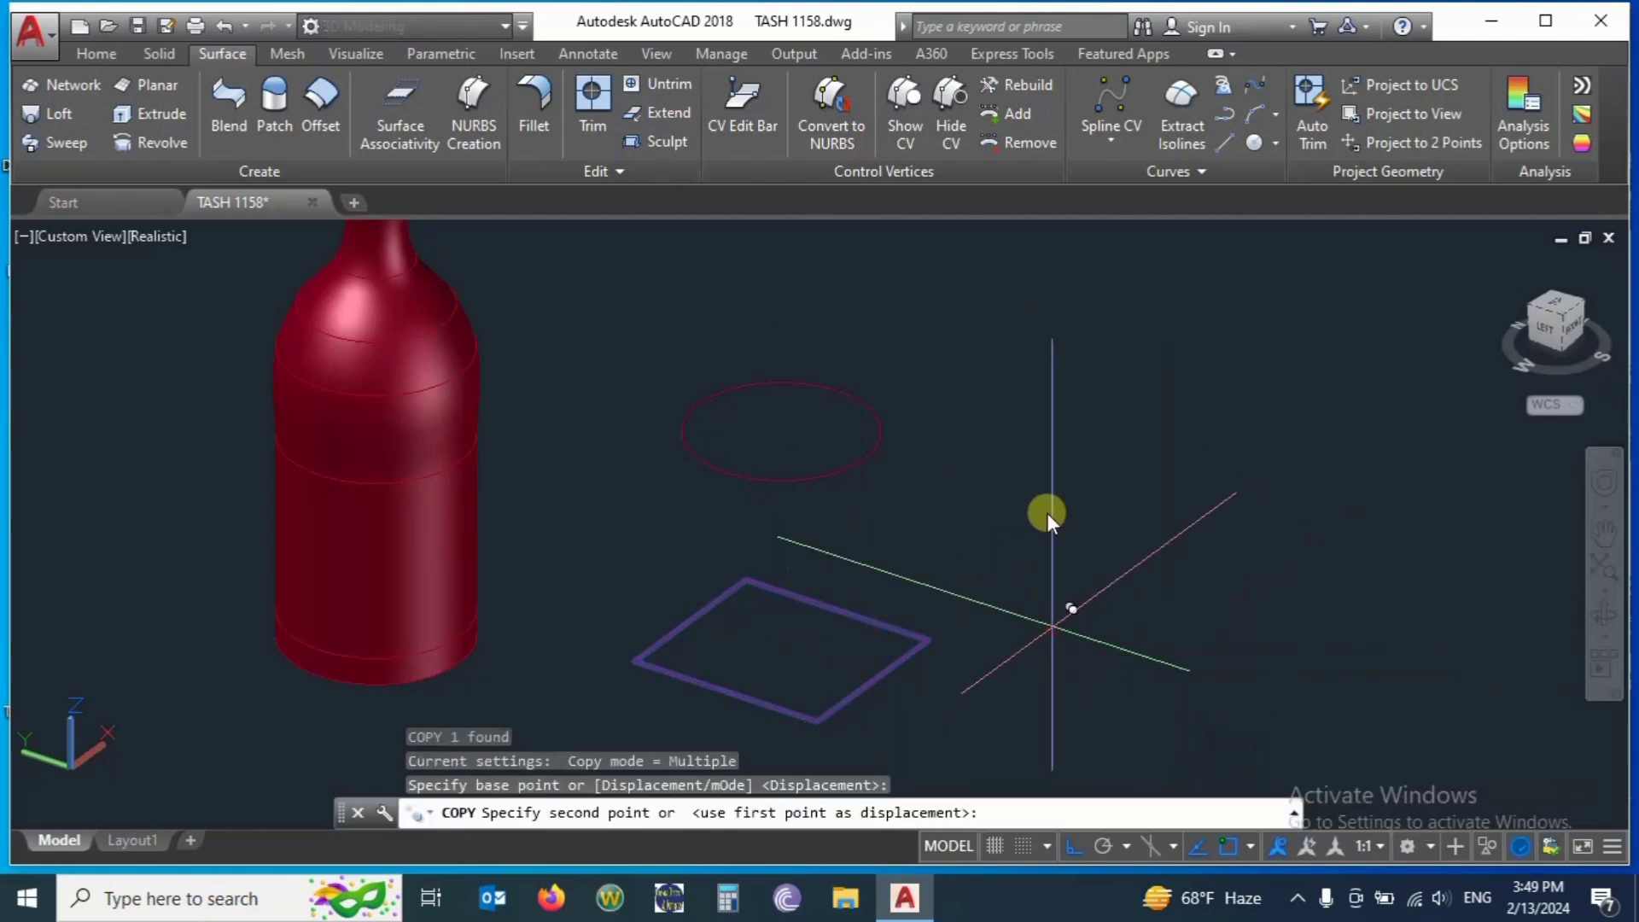
scroll(1050, 482, "down", 2)
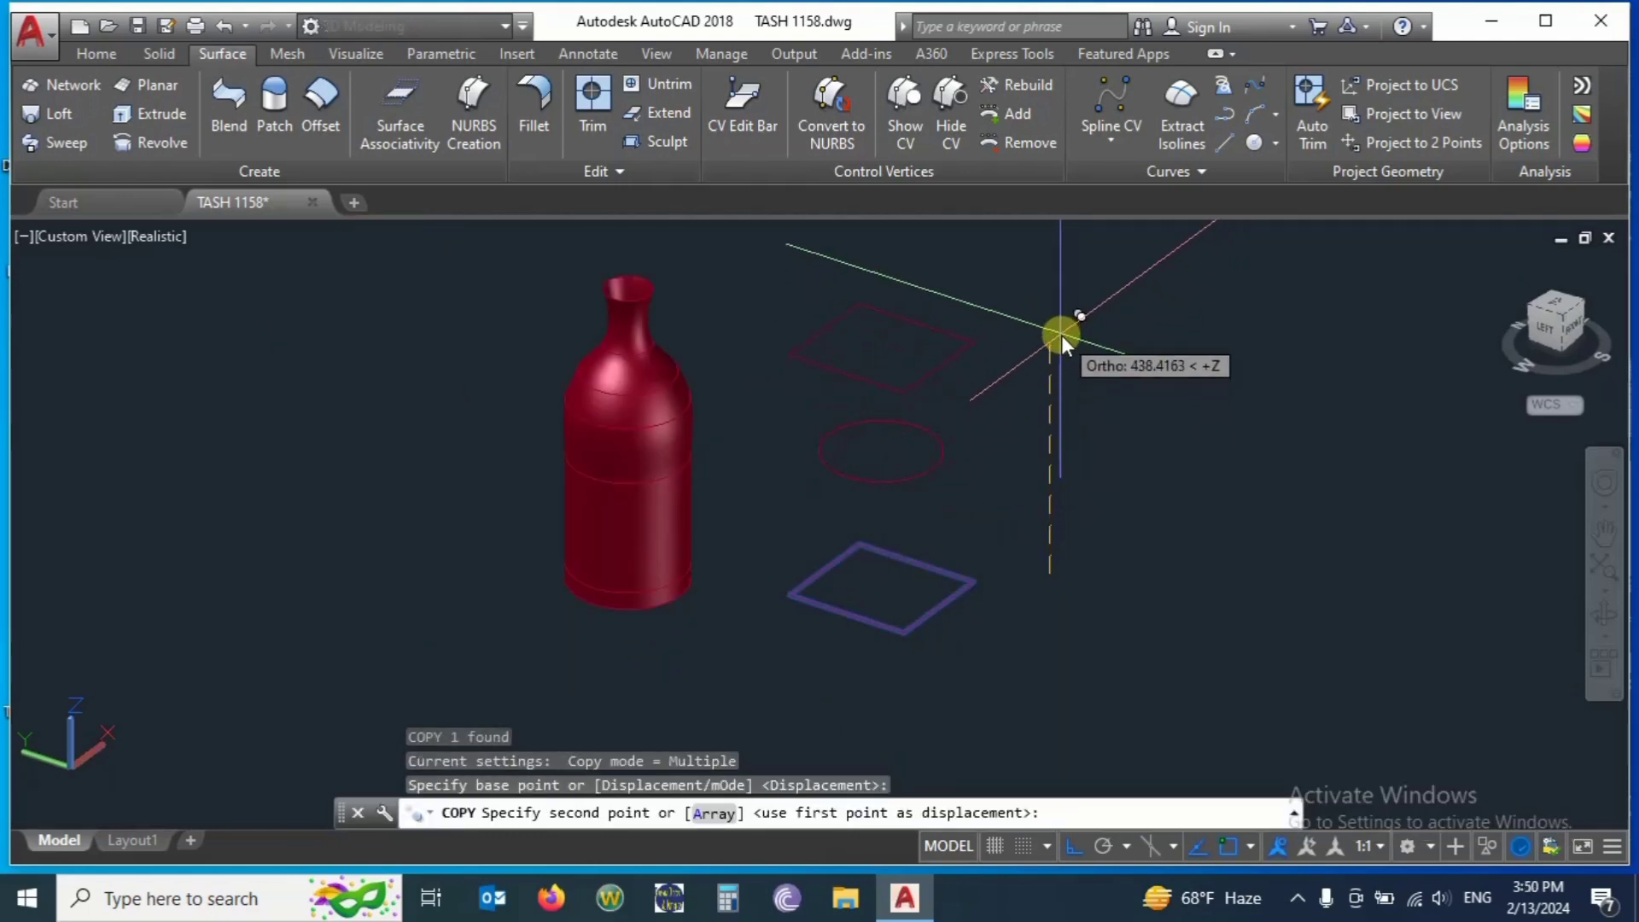
type("500")
key("Return")
key("Escape")
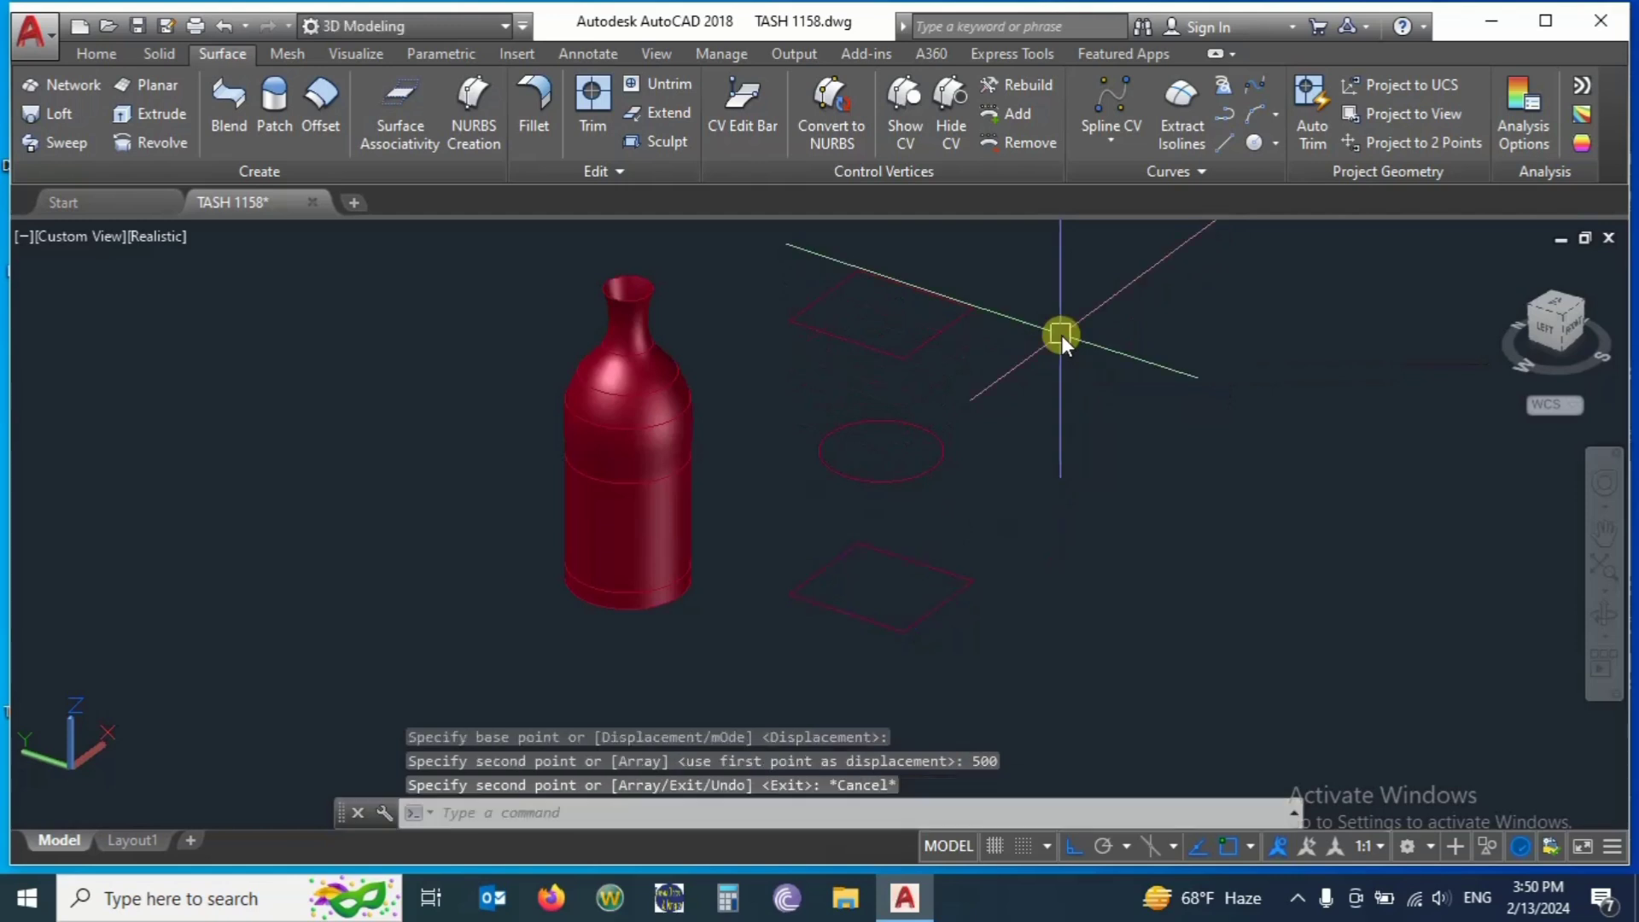
Loft a surface from the lower rectangle through the circle to the upper rectangle, using the Cross sections only option.
scroll(1062, 334, "down", 3)
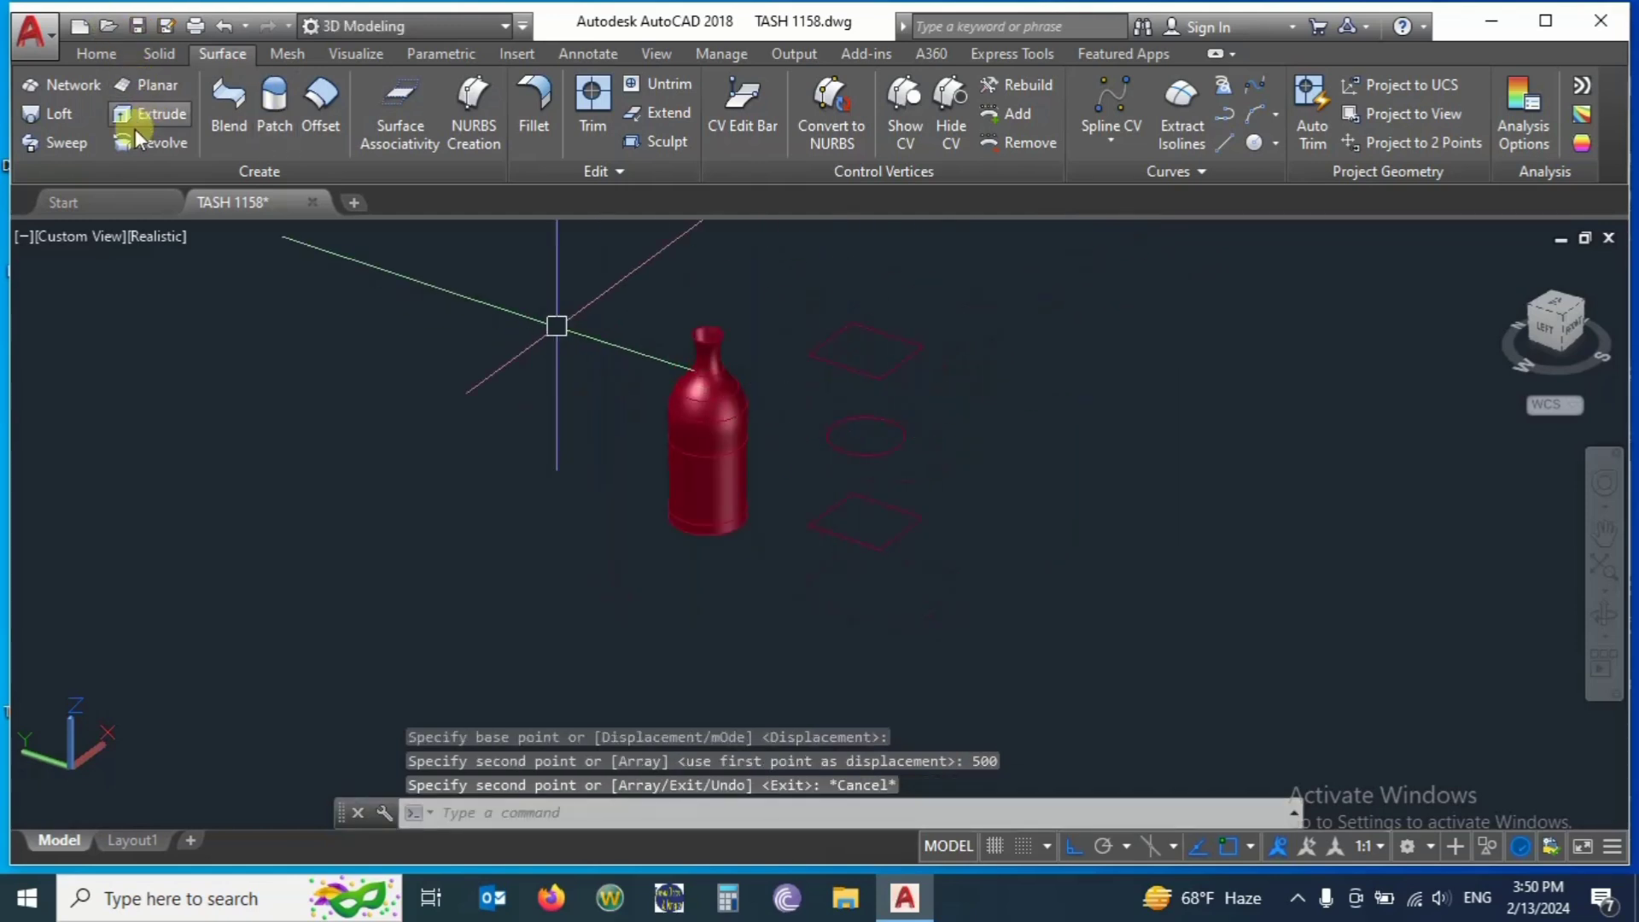
left_click(70, 113)
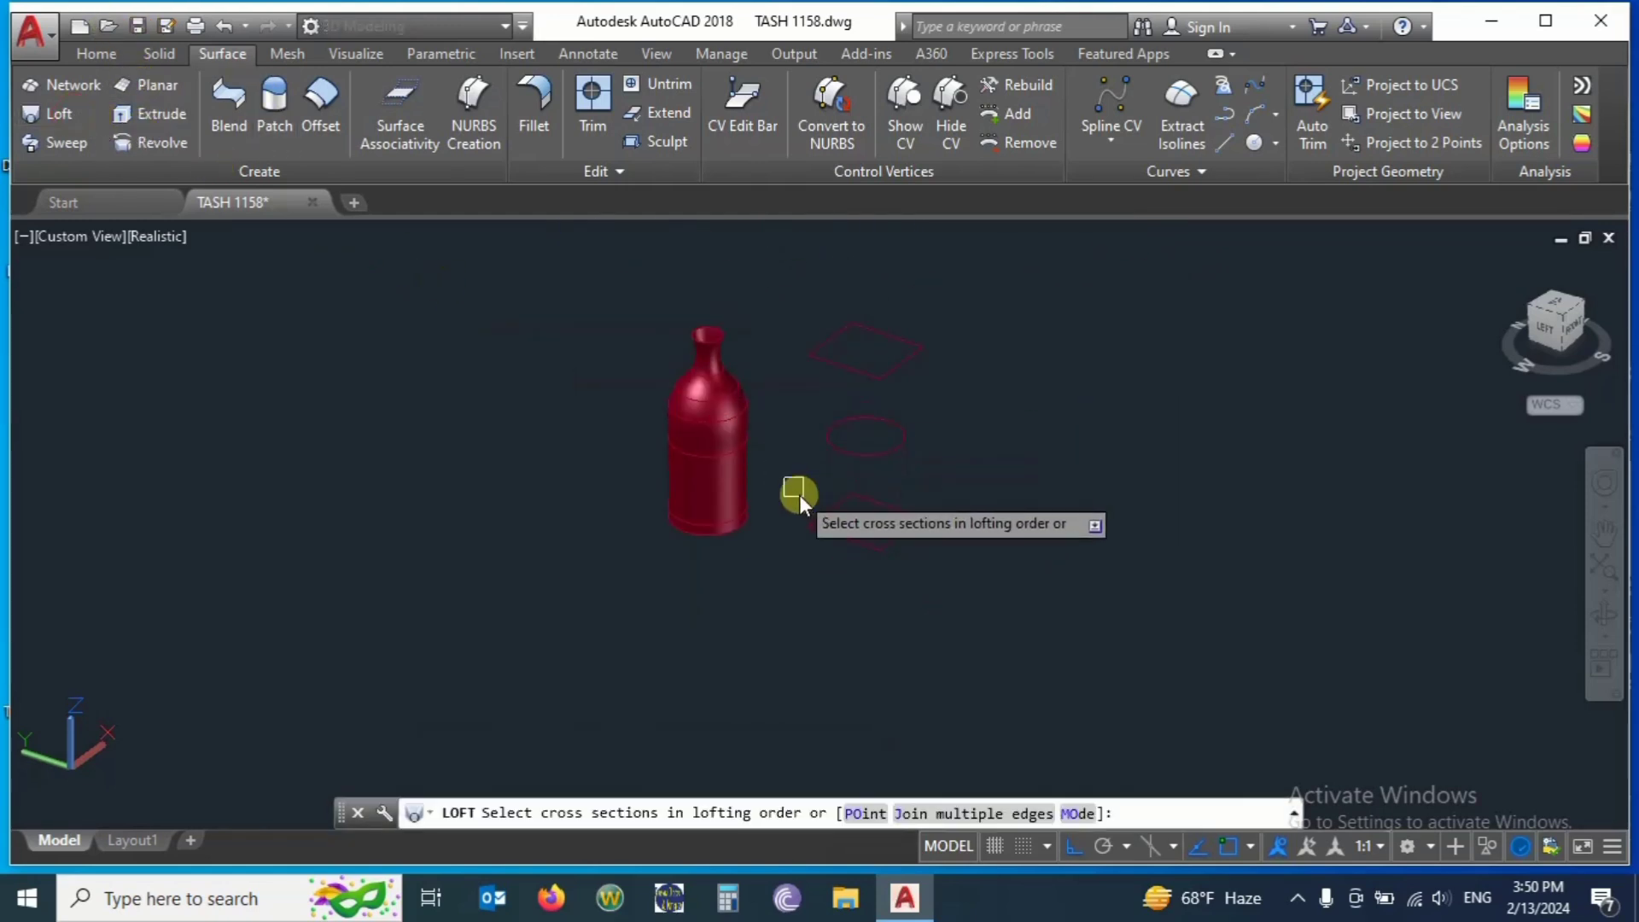
left_click(836, 537)
scroll(1006, 321, "up", 2)
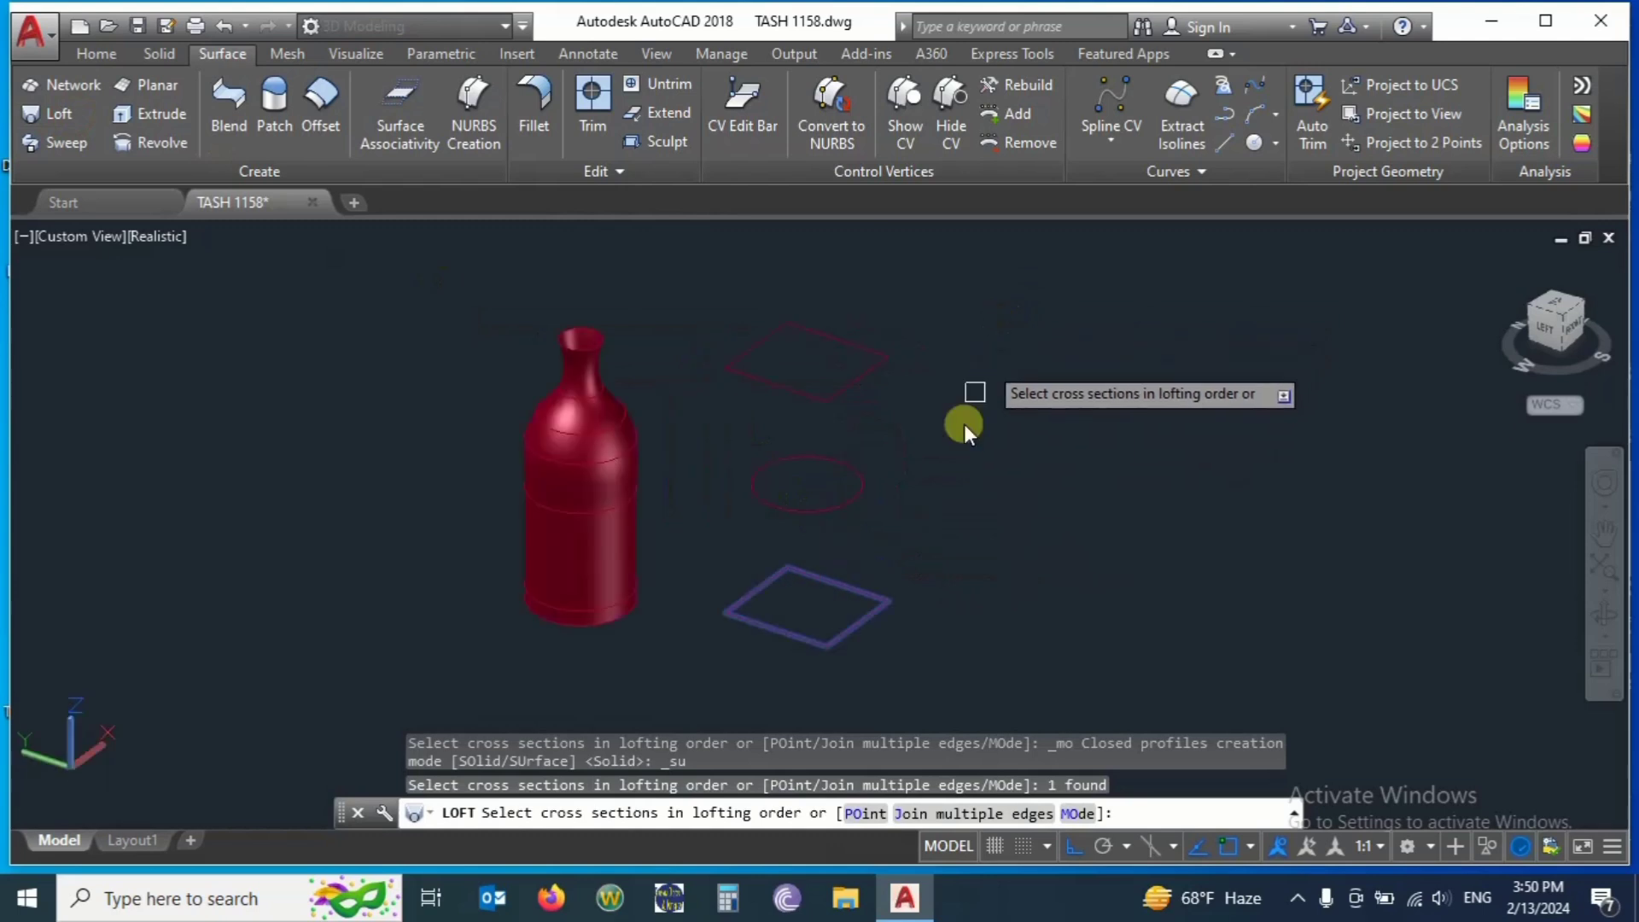
left_click(853, 504)
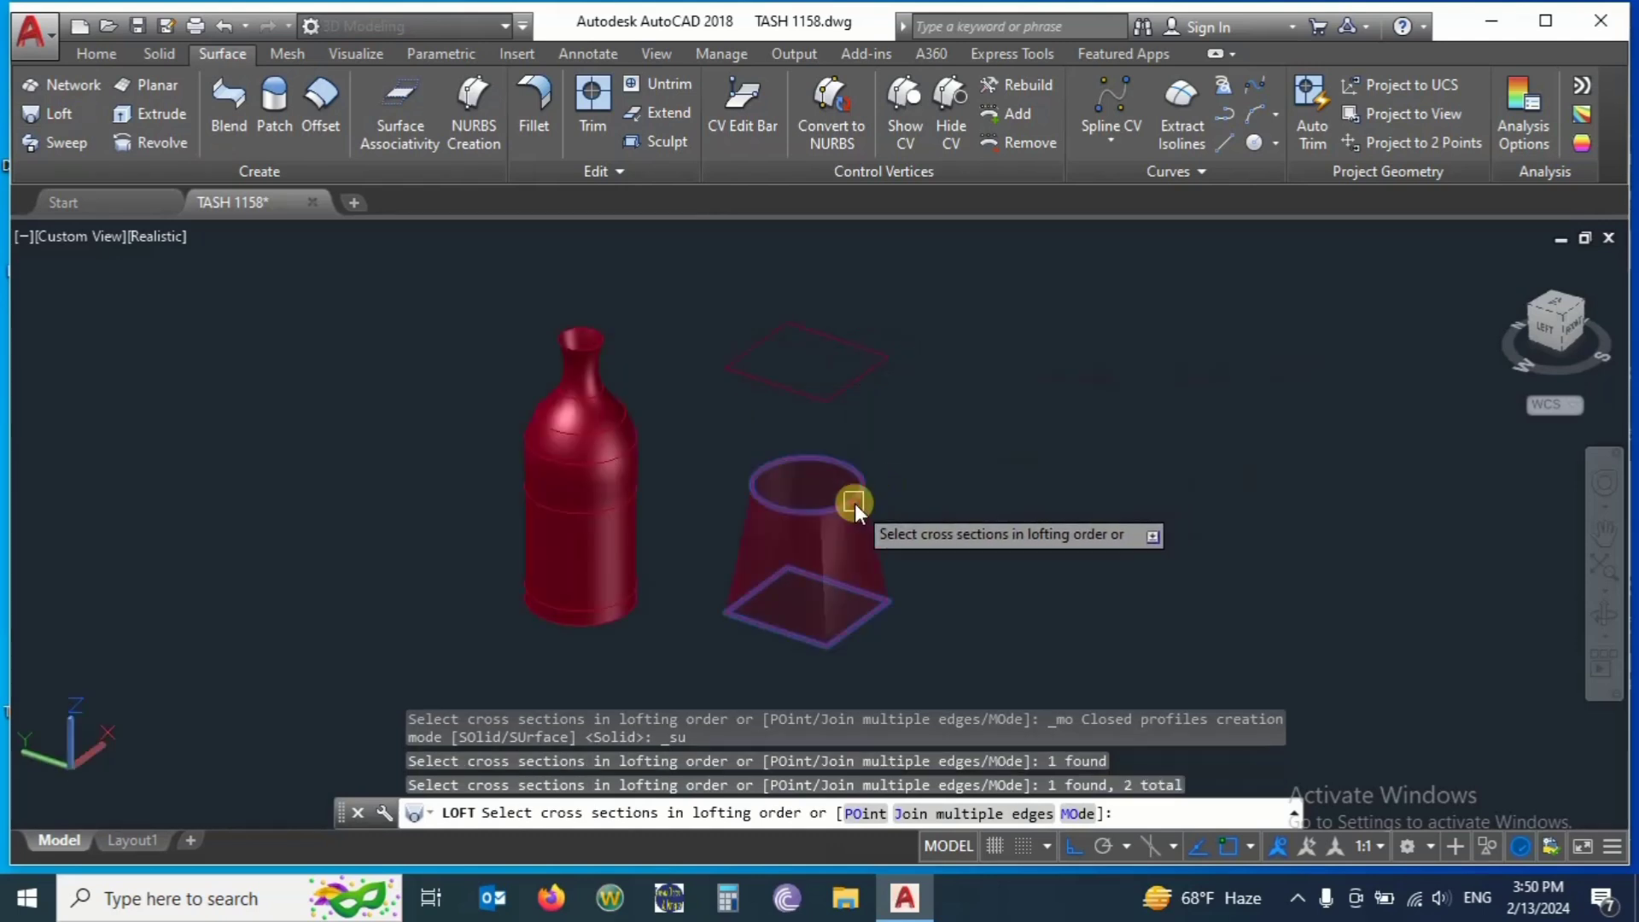
left_click(858, 389)
key("Return")
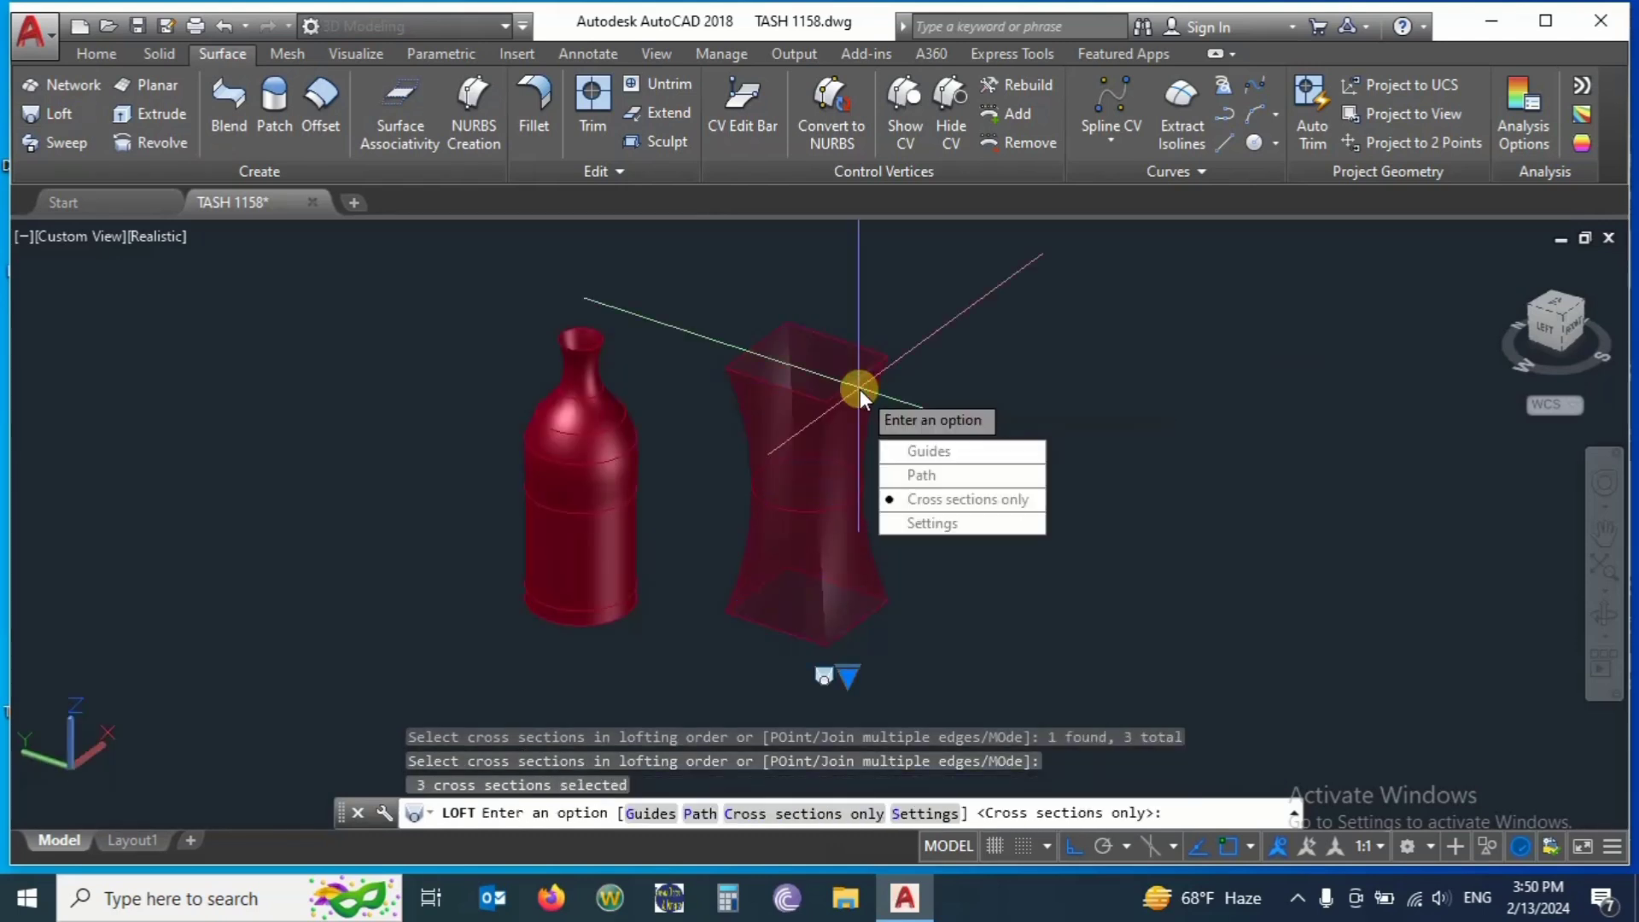
left_click(940, 506)
scroll(1118, 393, "down", 2)
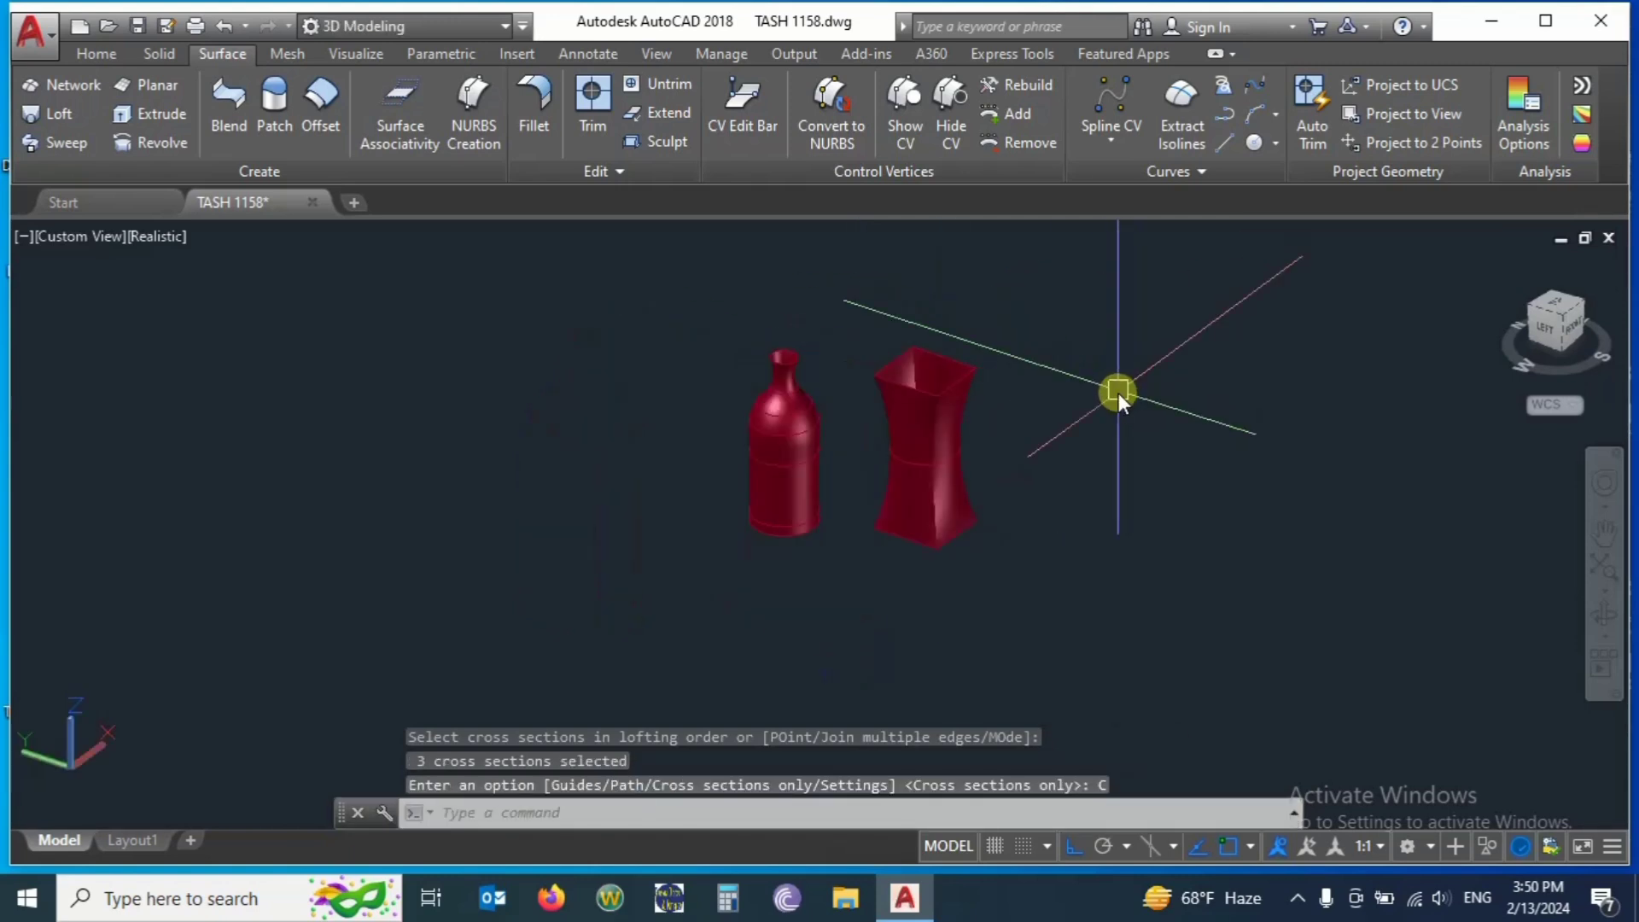
scroll(1001, 417, "up", 2)
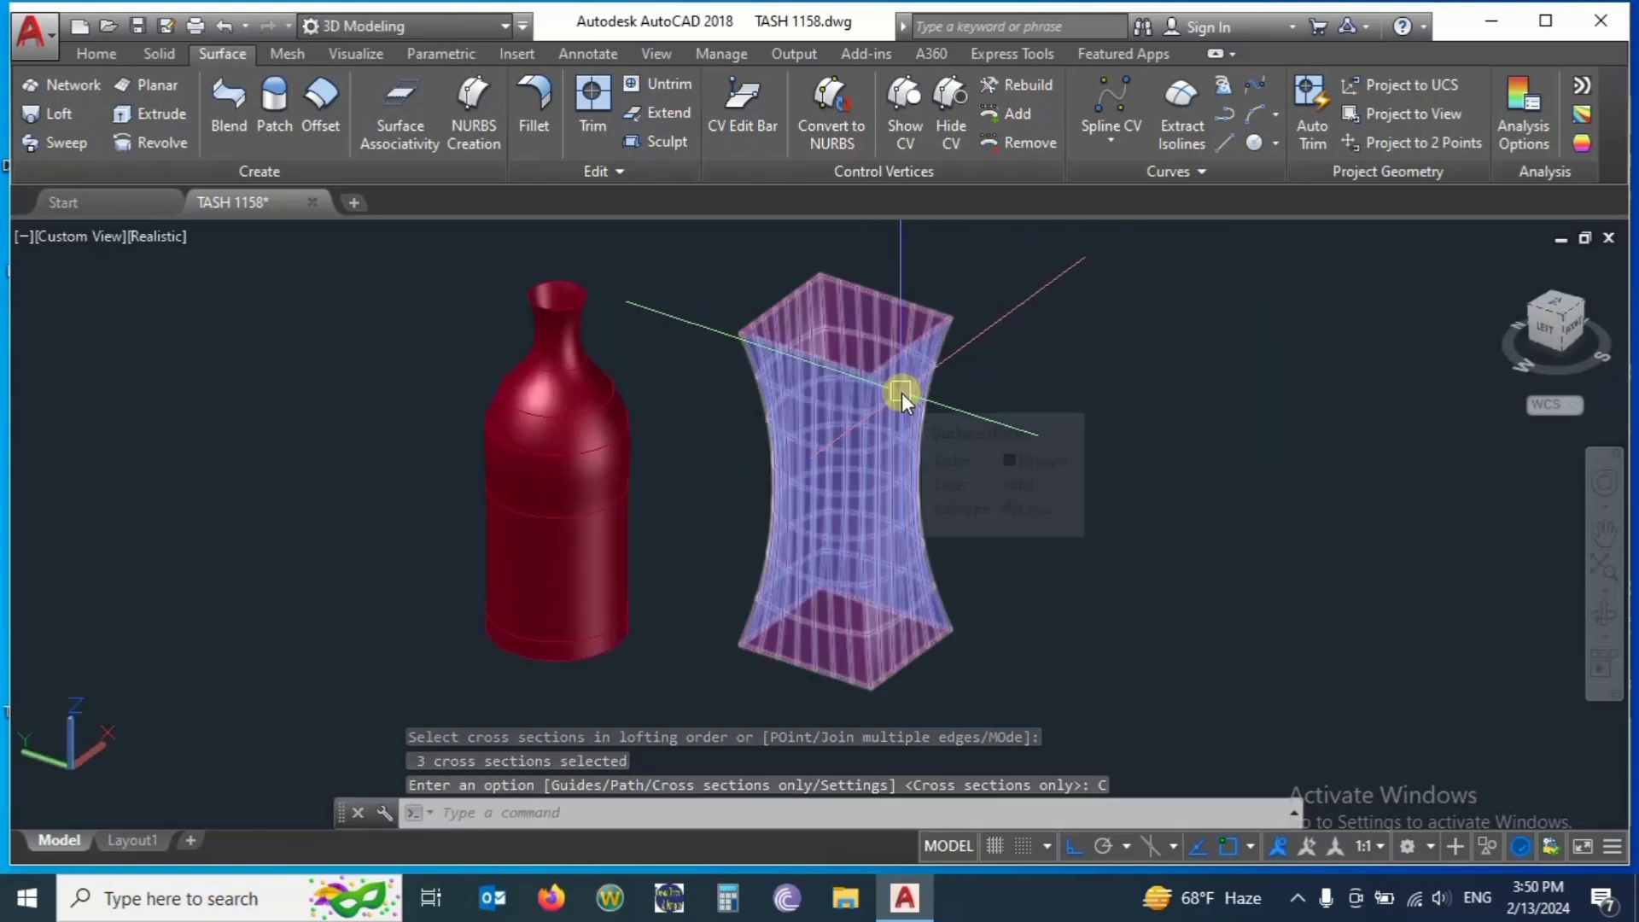
Try the Ruled surface option on the lofted vase shape and set it back to Smooth Fit.
left_click(901, 392)
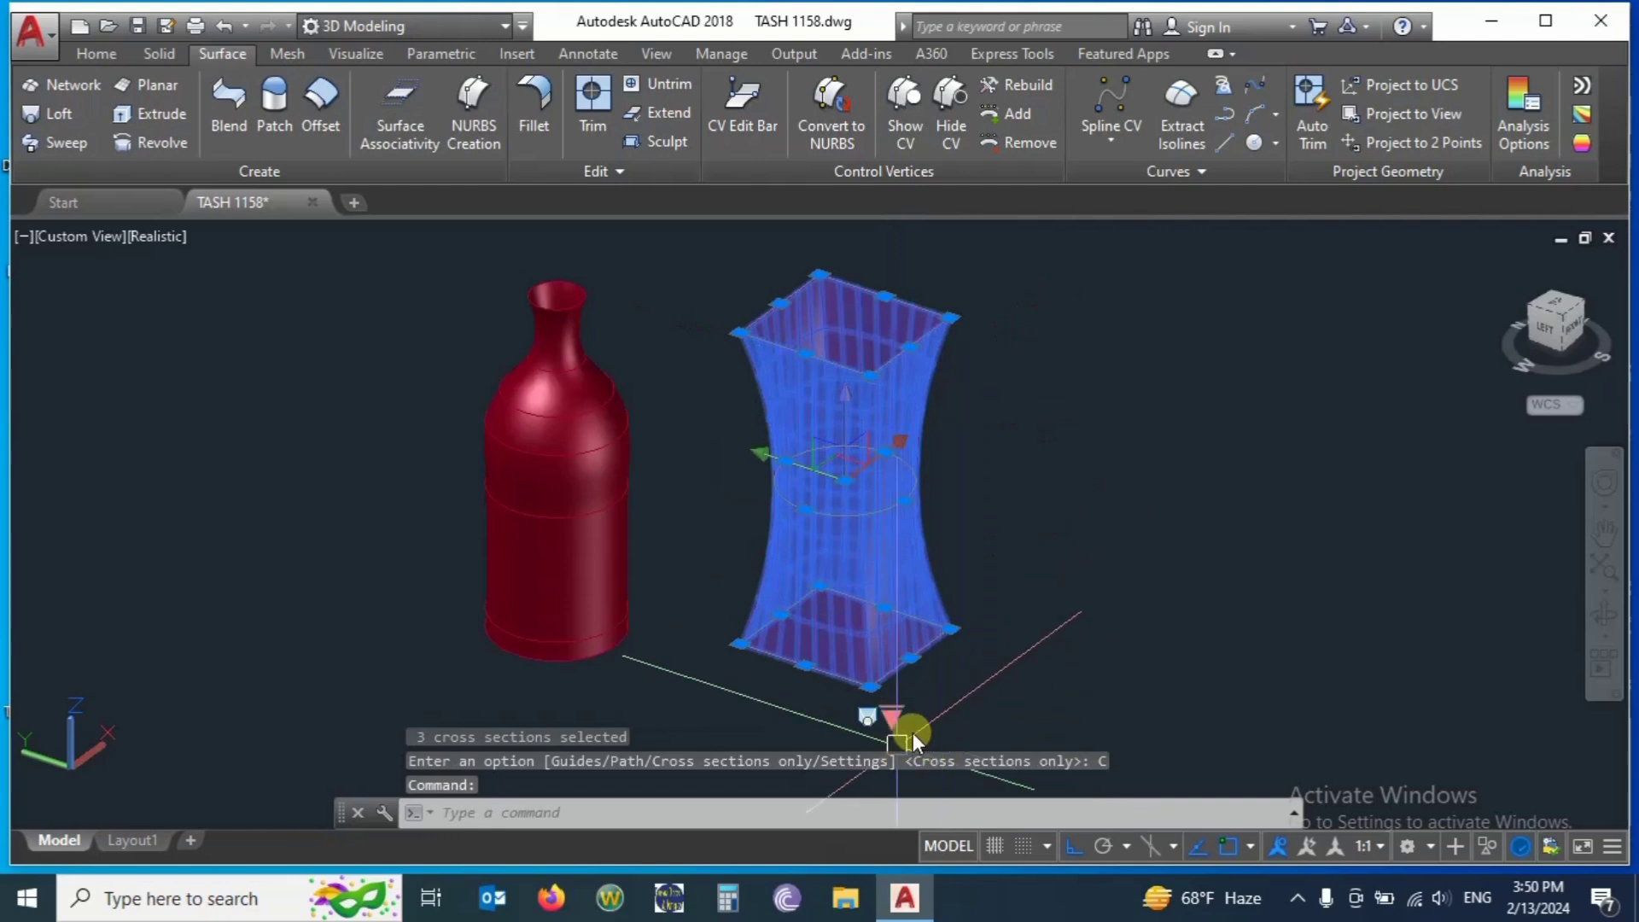
left_click(896, 719)
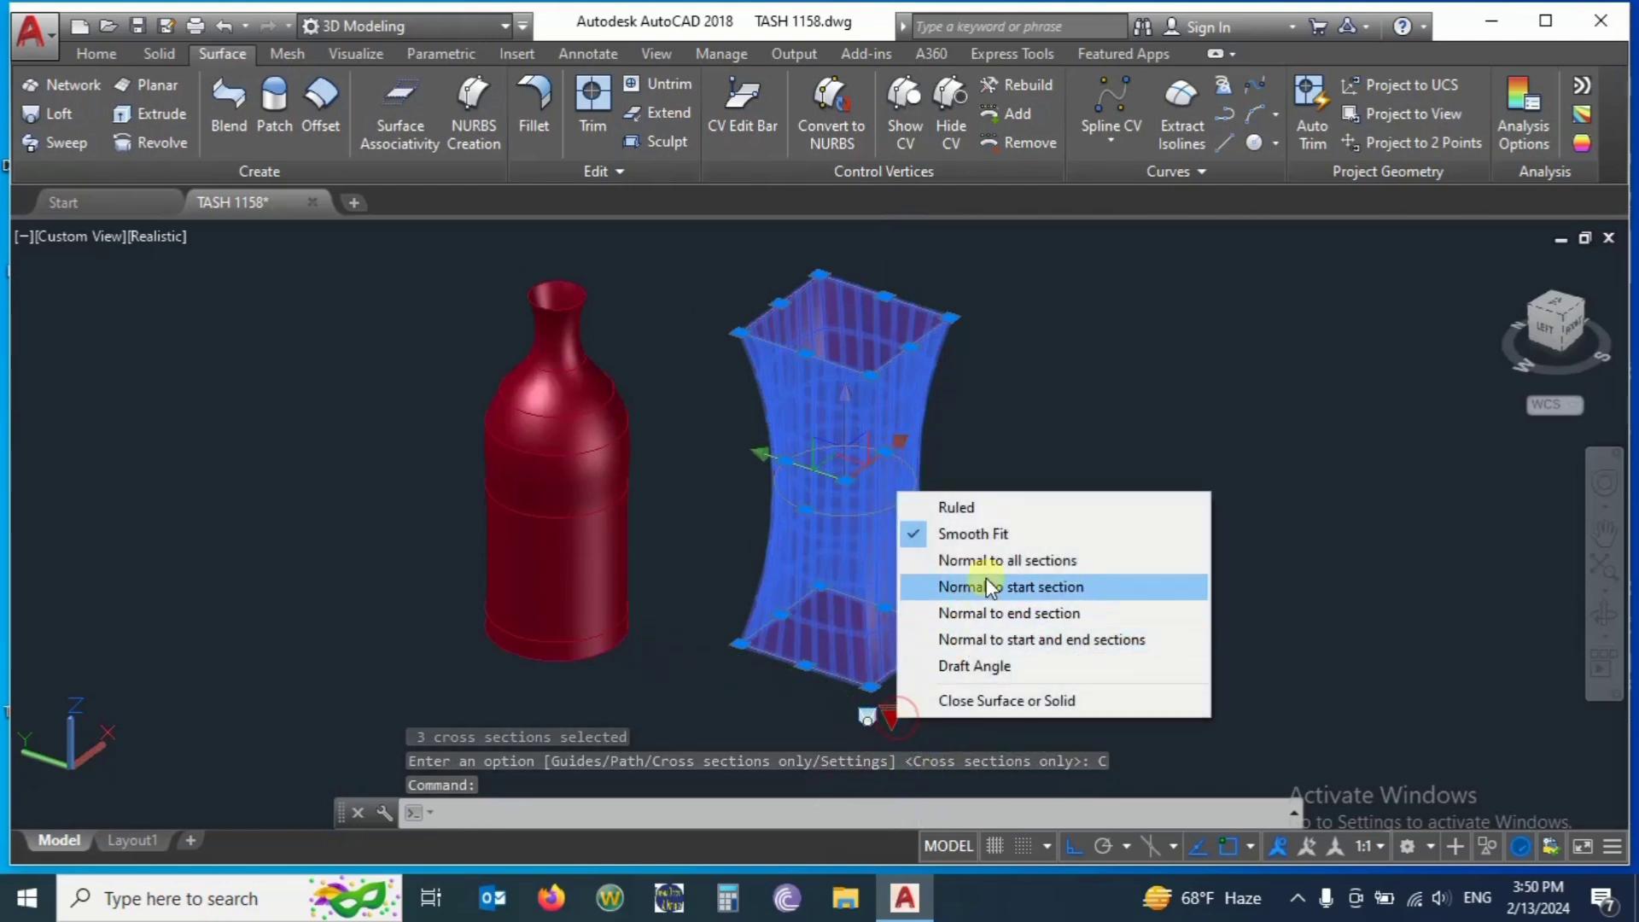
left_click(983, 517)
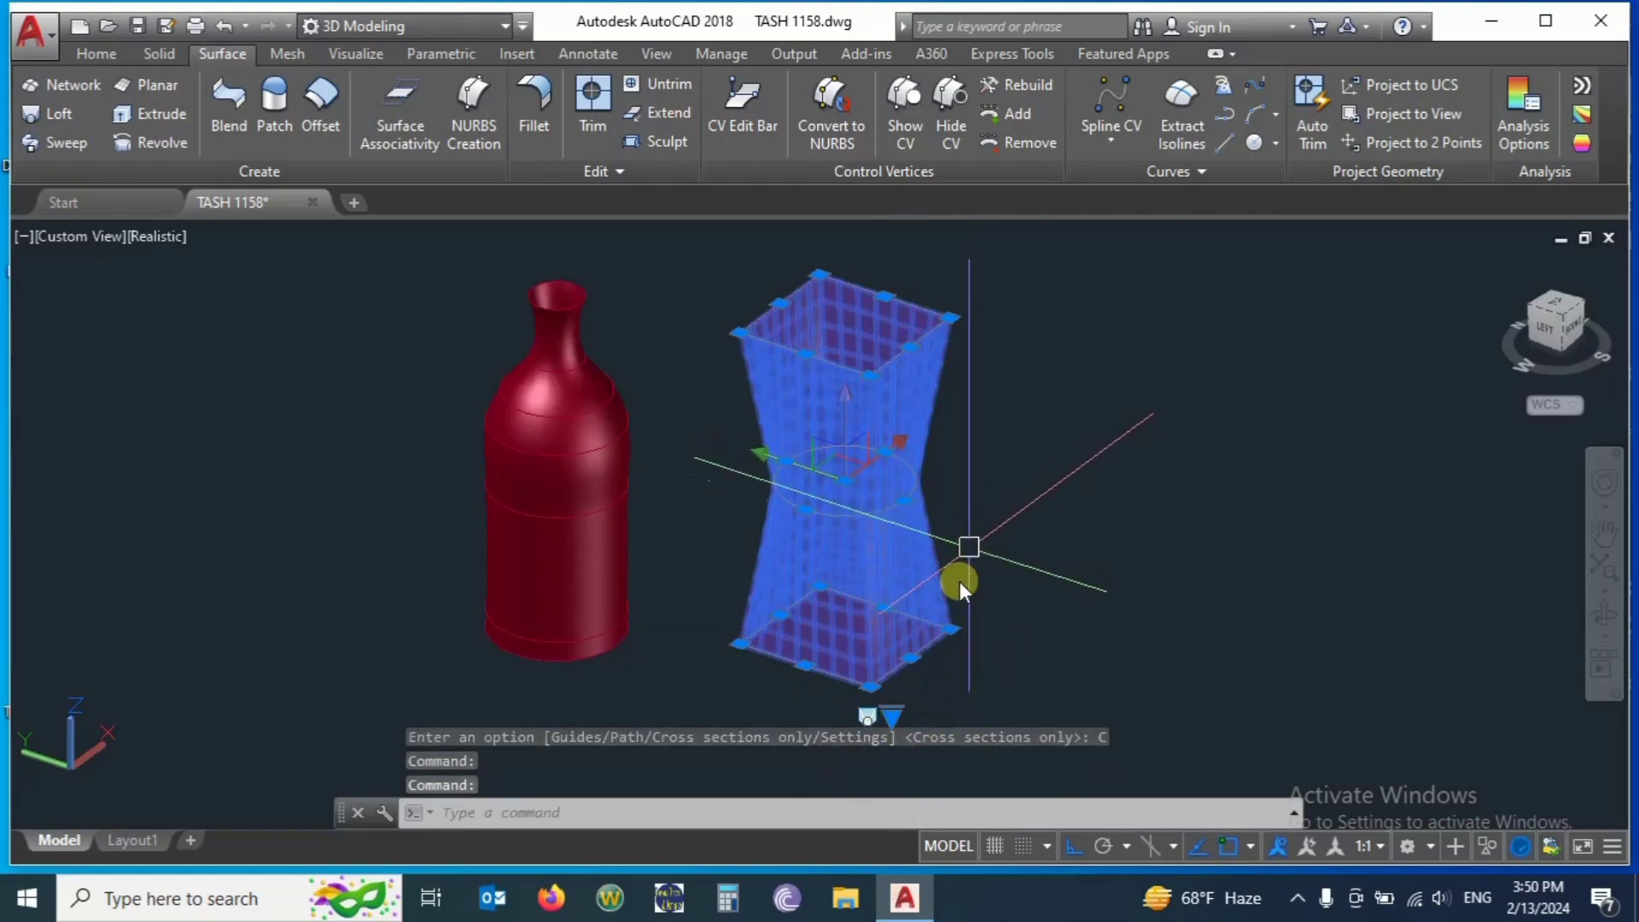
left_click(897, 717)
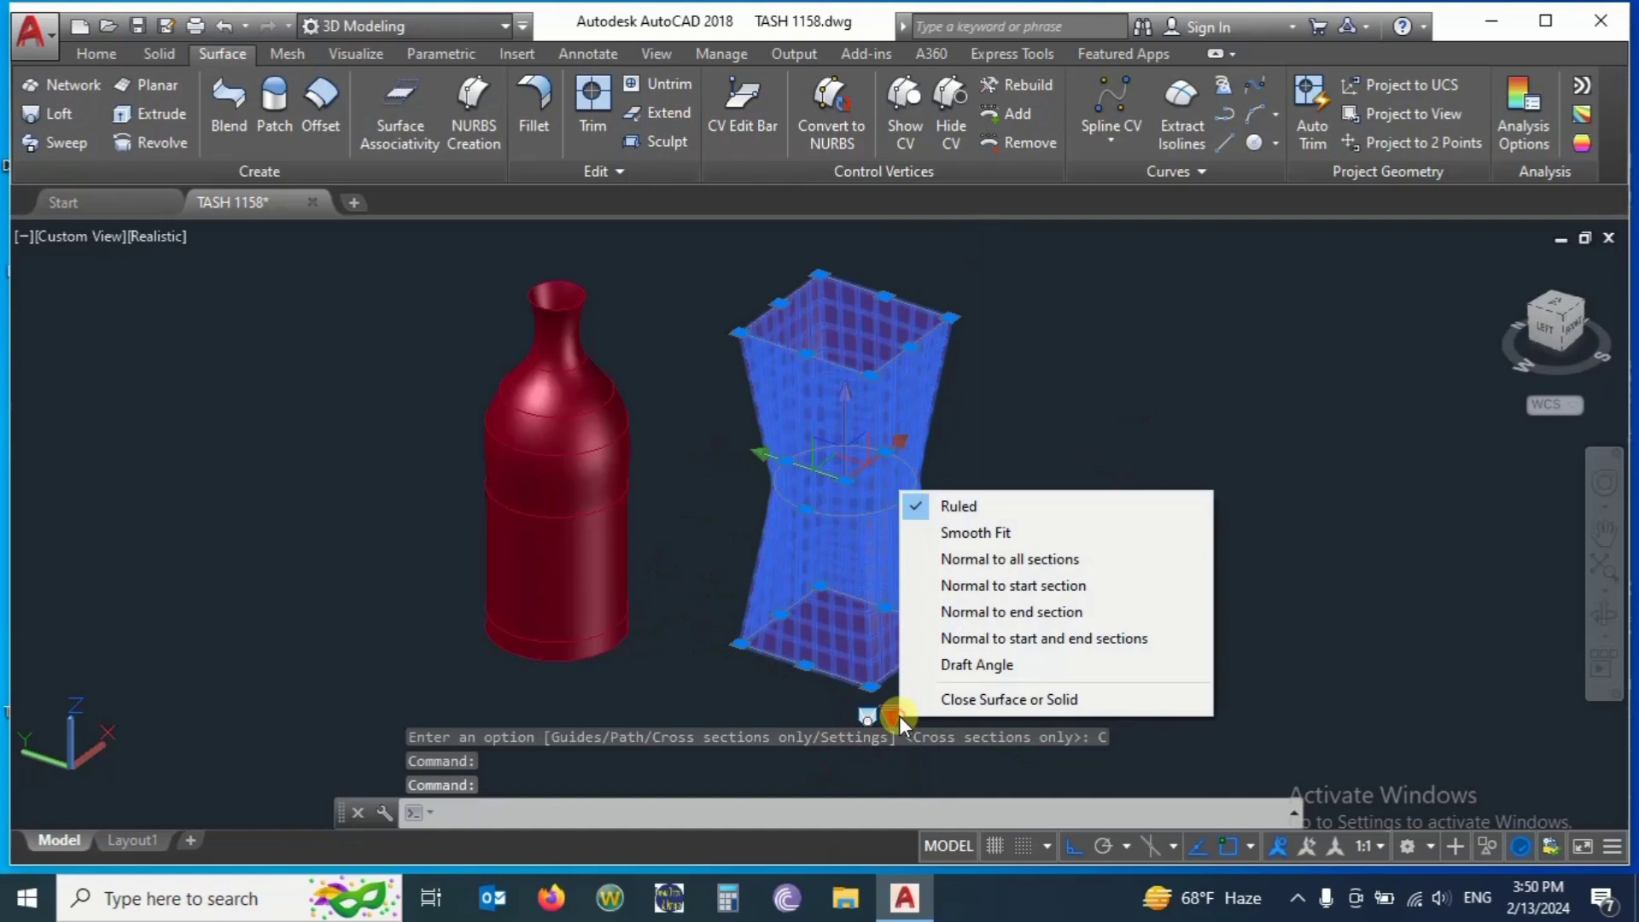
left_click(971, 536)
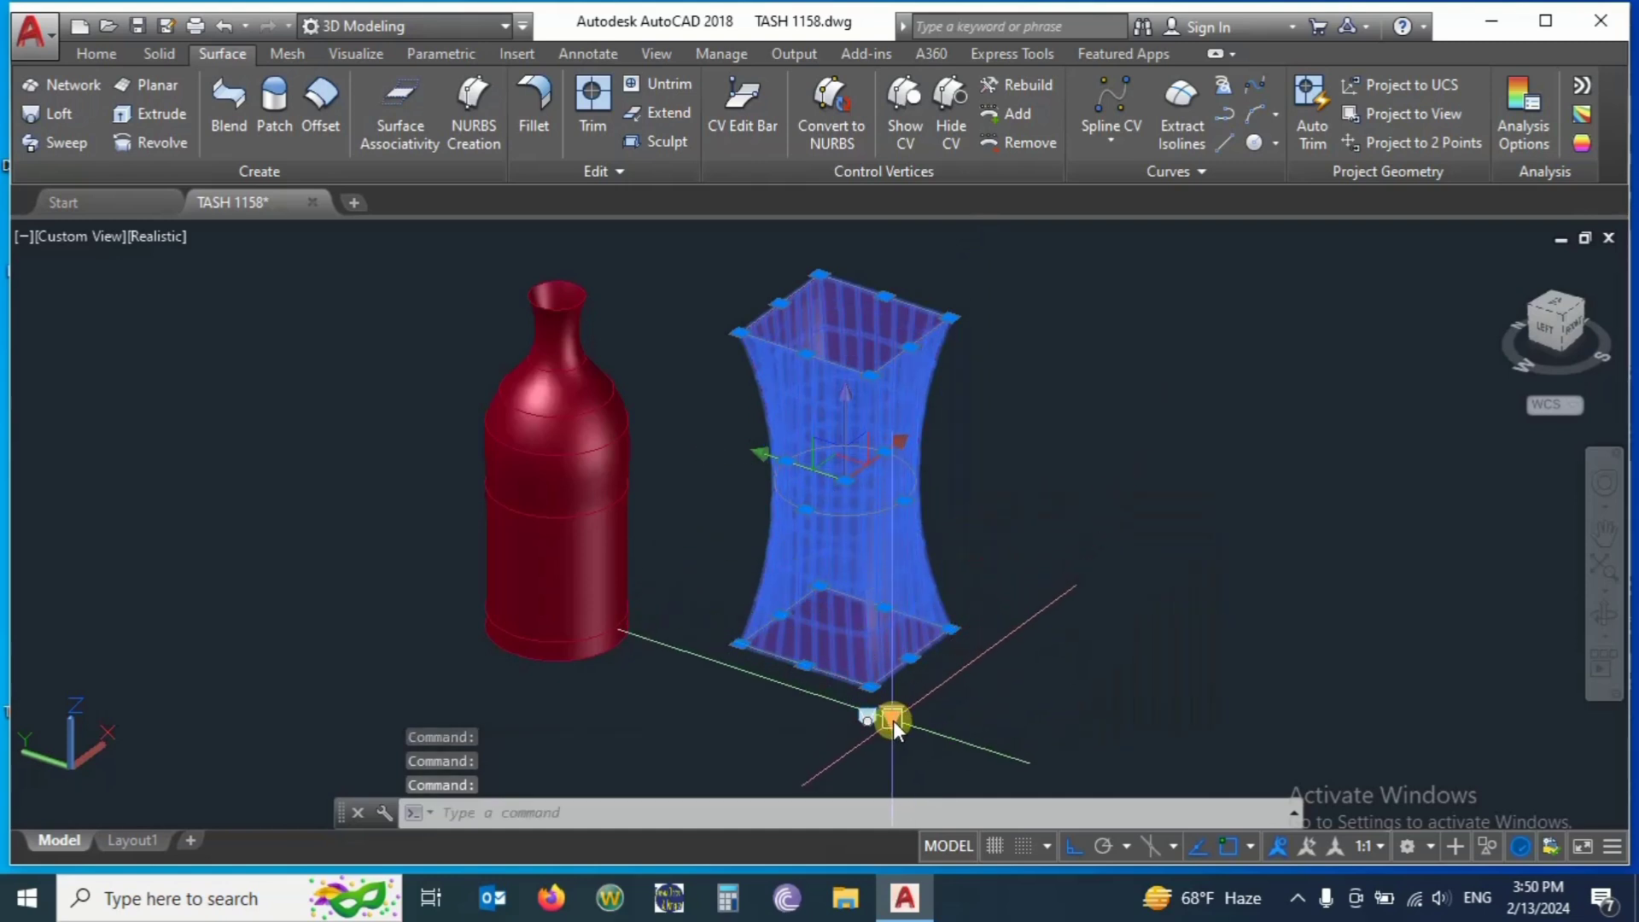
Try the Normal to all sections and Normal to start section options on the vase loft, and restore Smooth Fit.
left_click(893, 719)
left_click(977, 570)
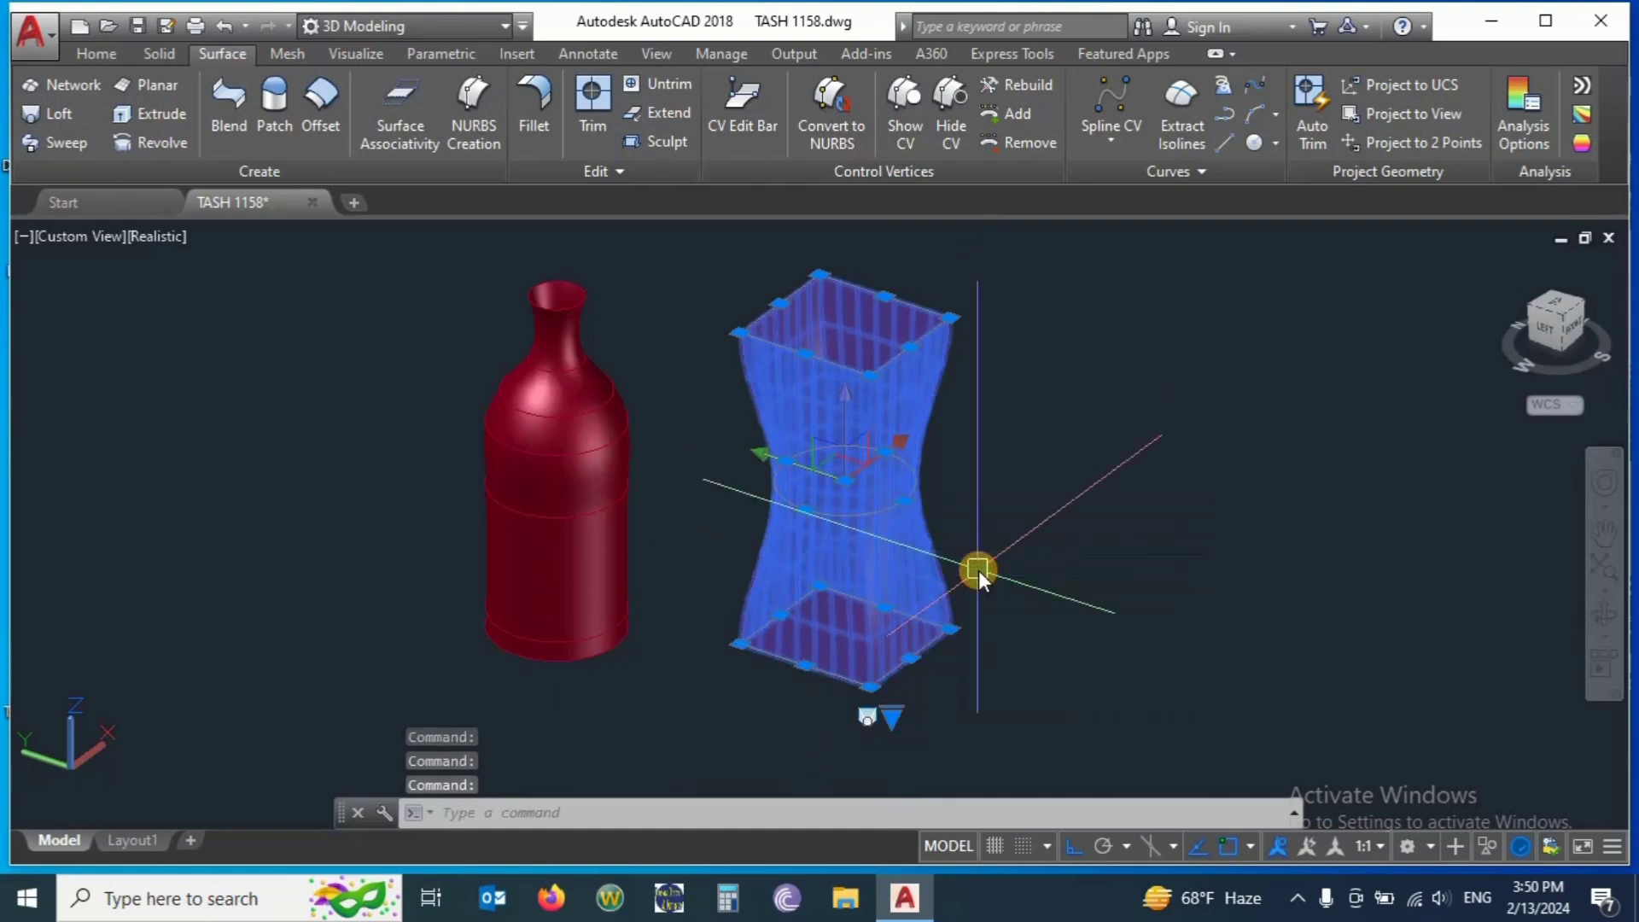
left_click(901, 715)
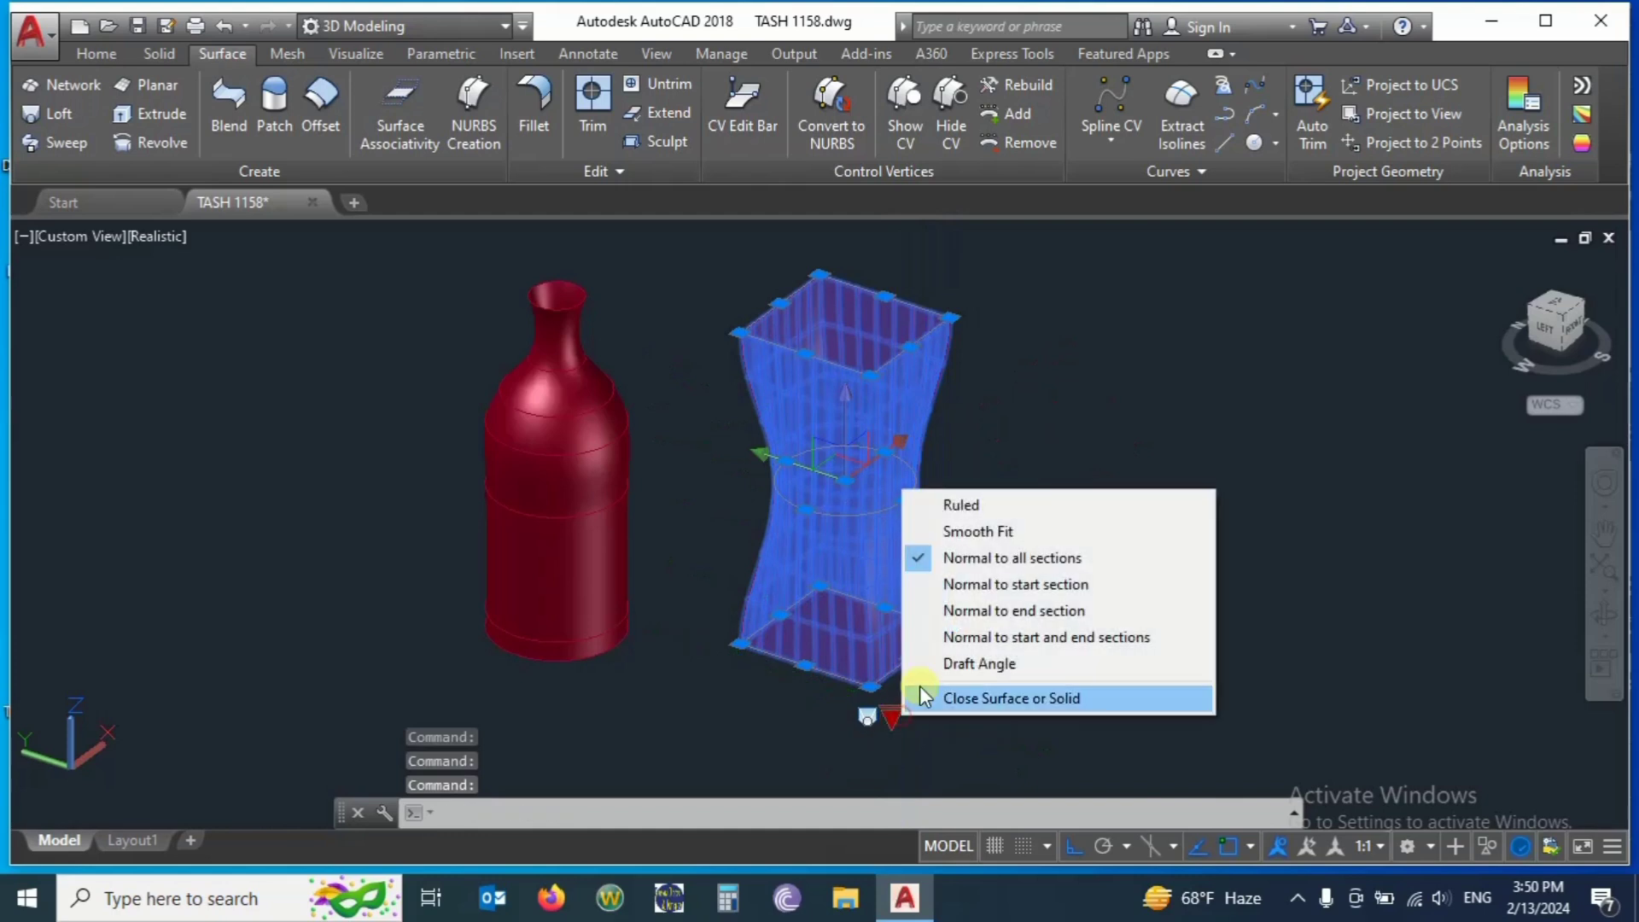
left_click(995, 587)
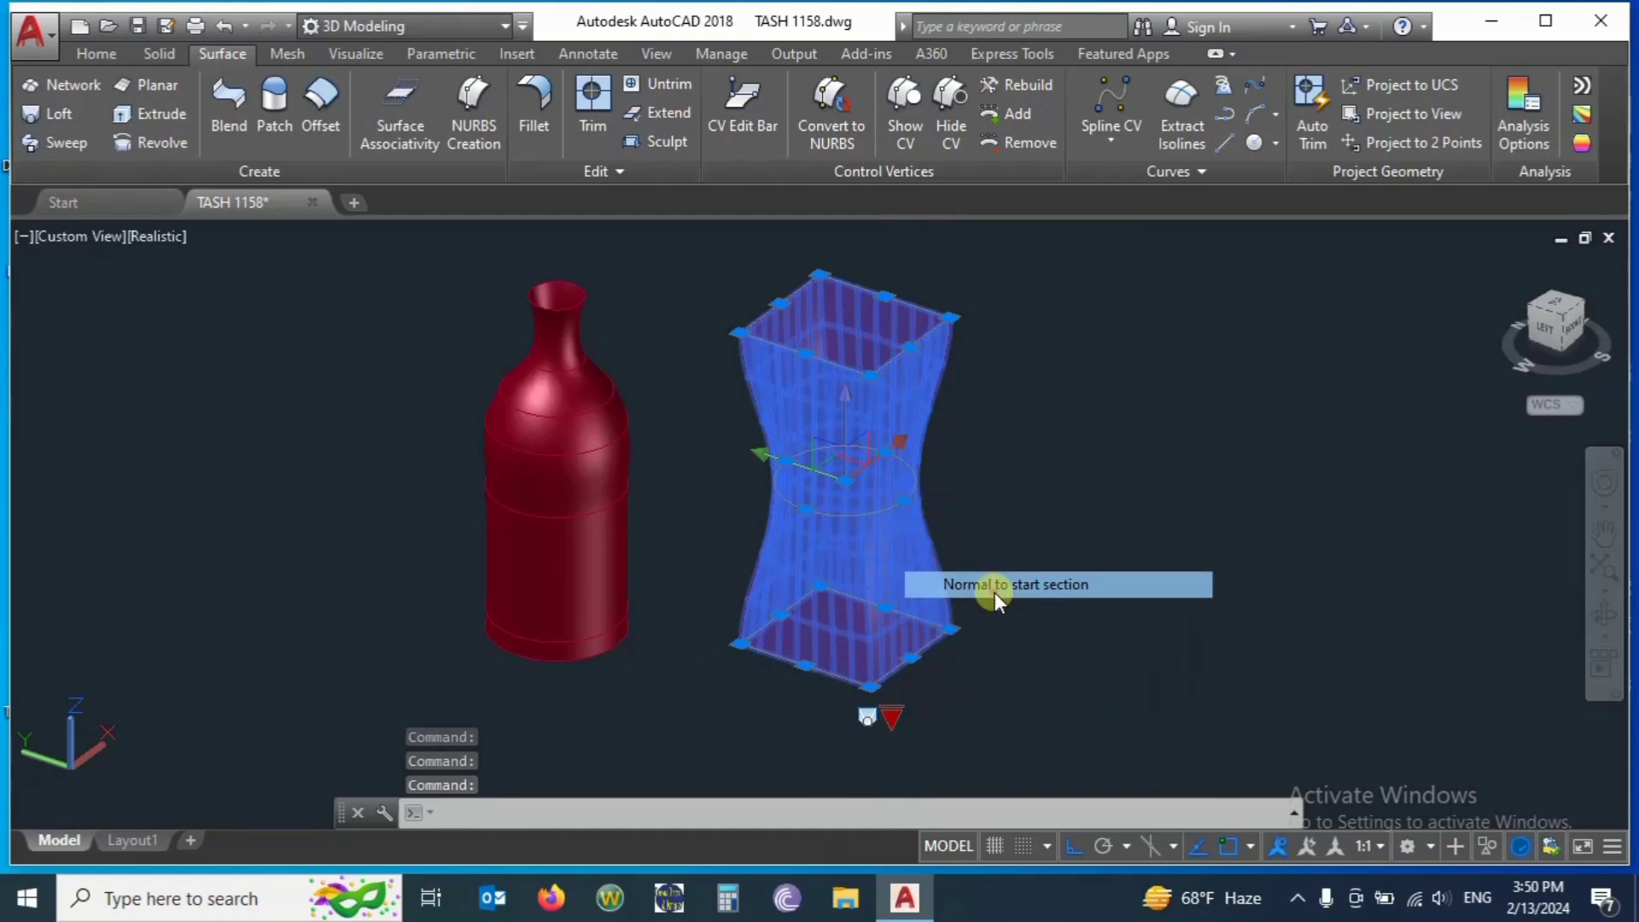
left_click(891, 718)
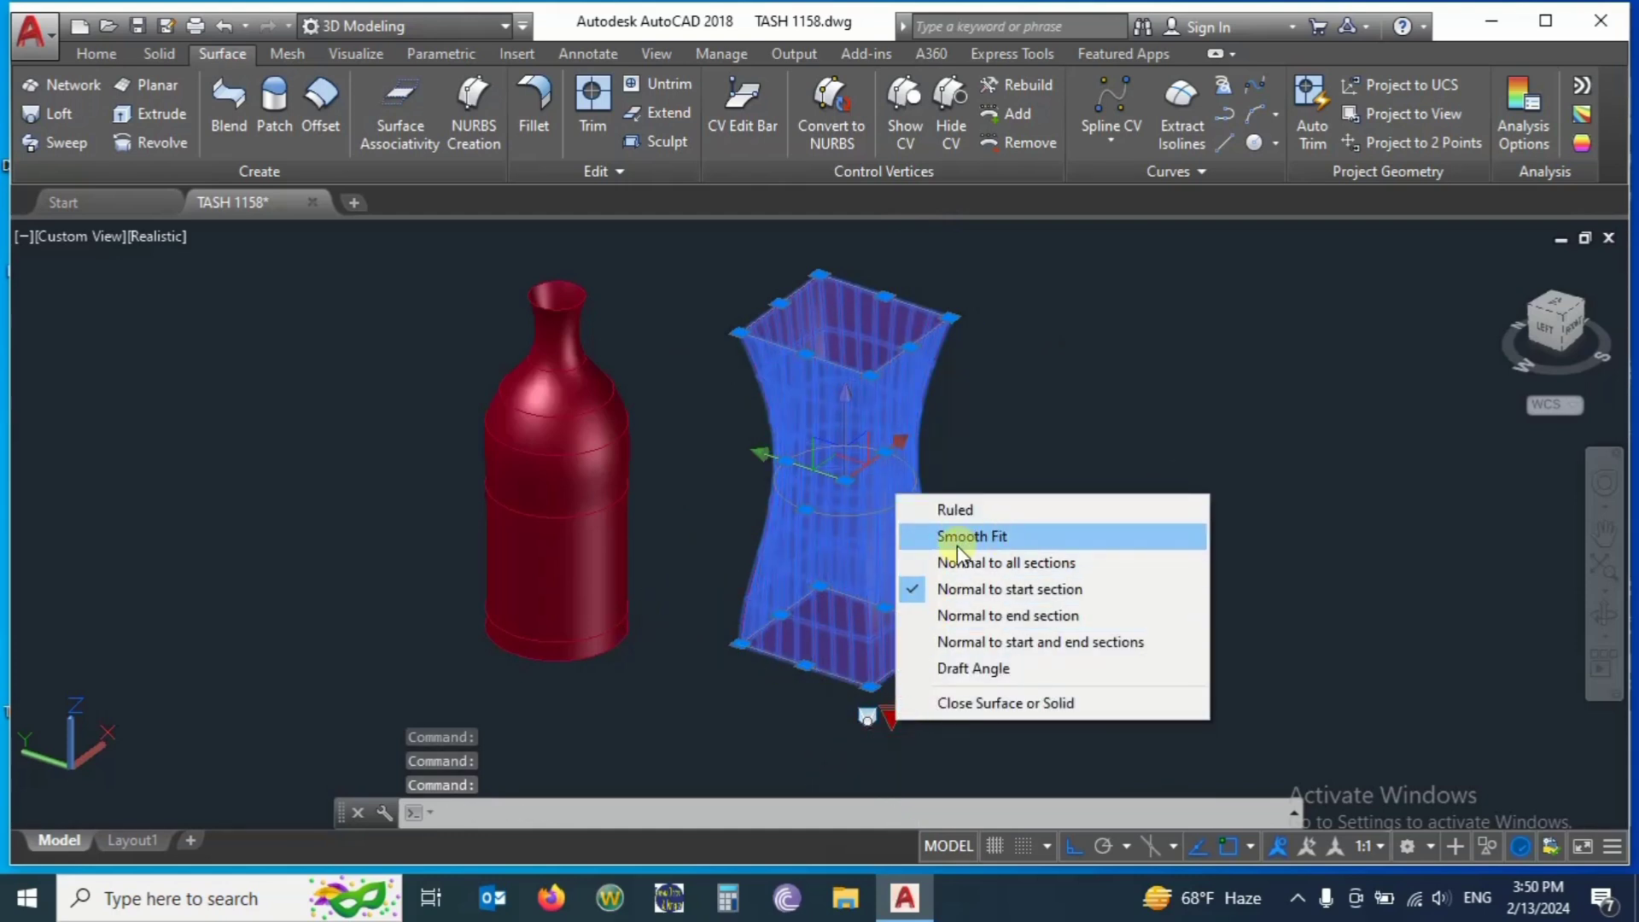
left_click(1017, 536)
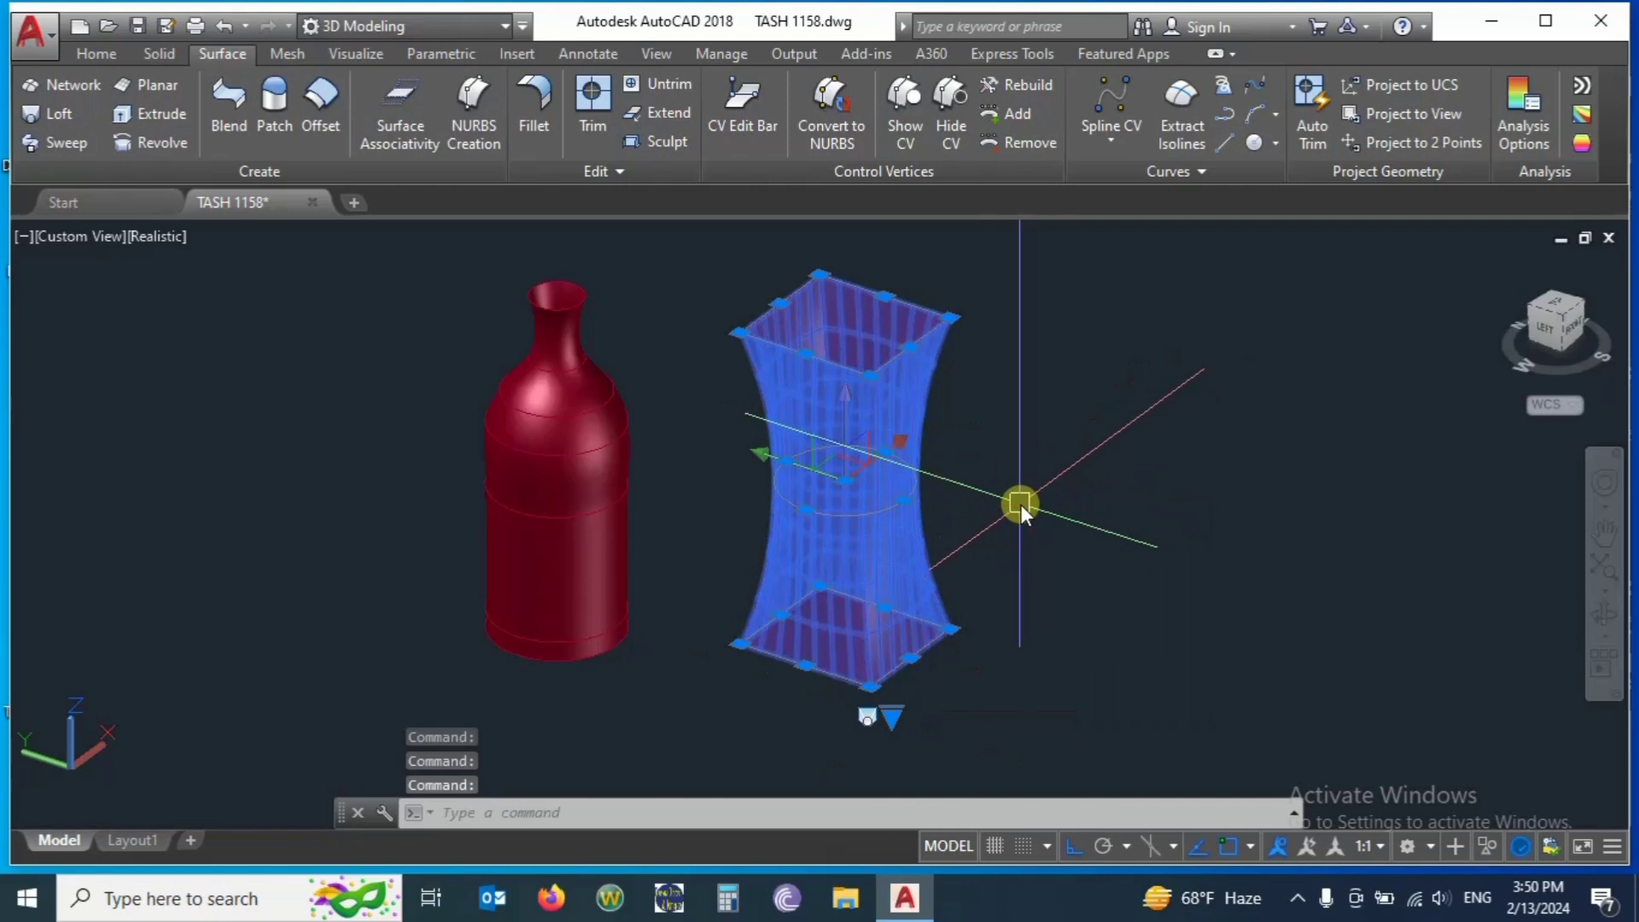
key("Escape")
Draw a freehand rectangle on the ground plane beside the vase shape, on the side away from the bottle.
scroll(802, 437, "down", 3)
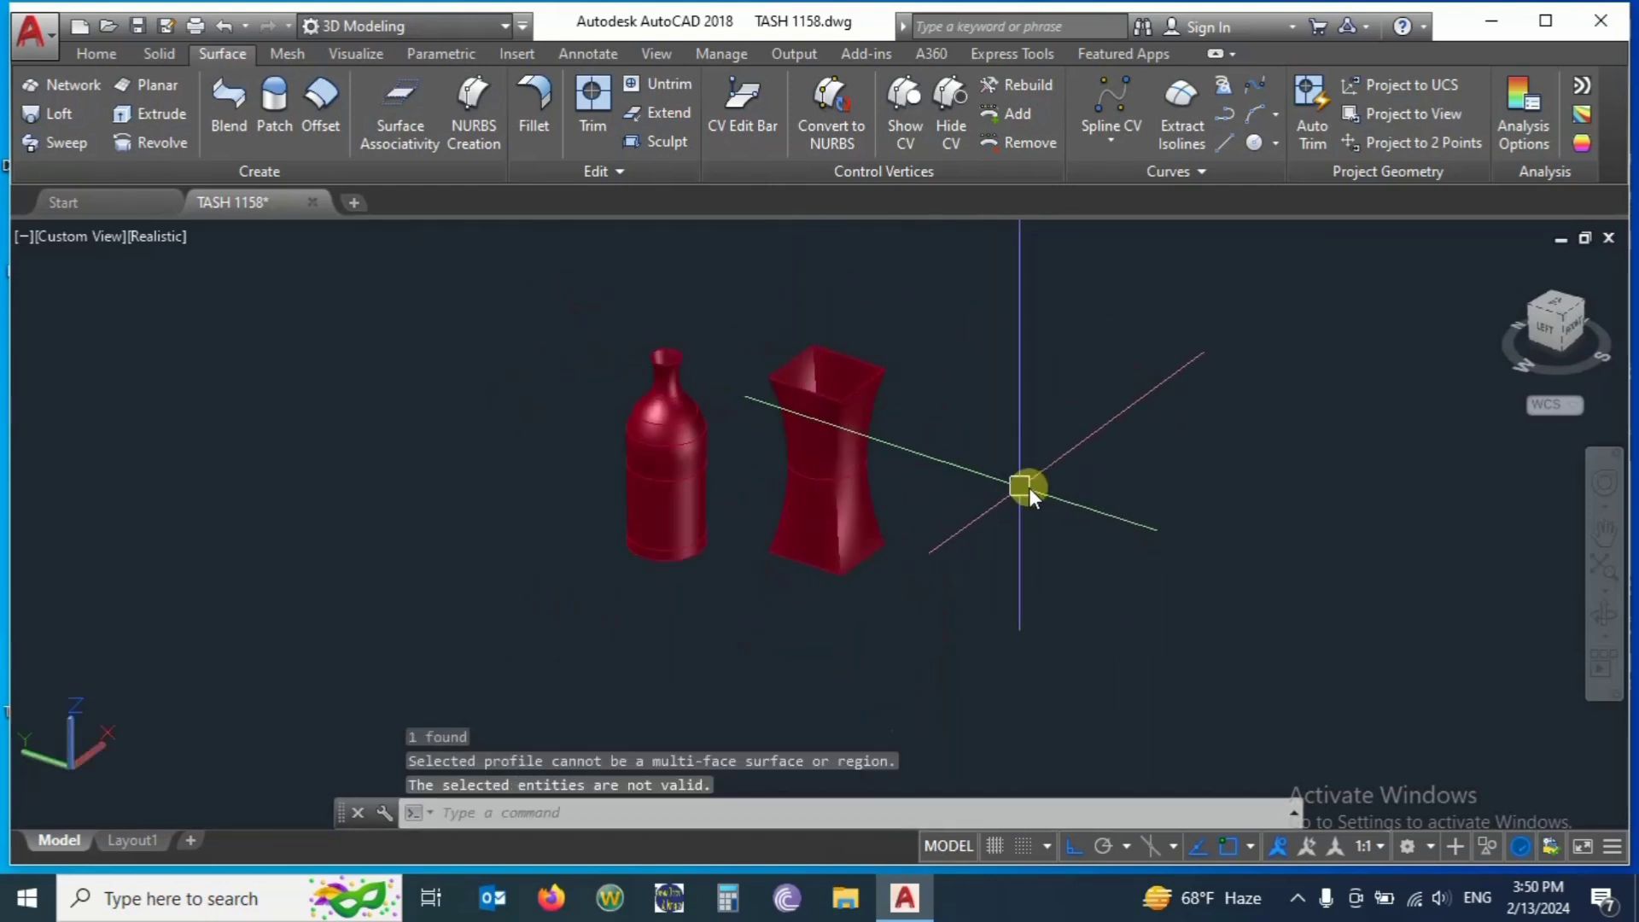
scroll(1092, 460, "up", 2)
scroll(951, 478, "down", 2)
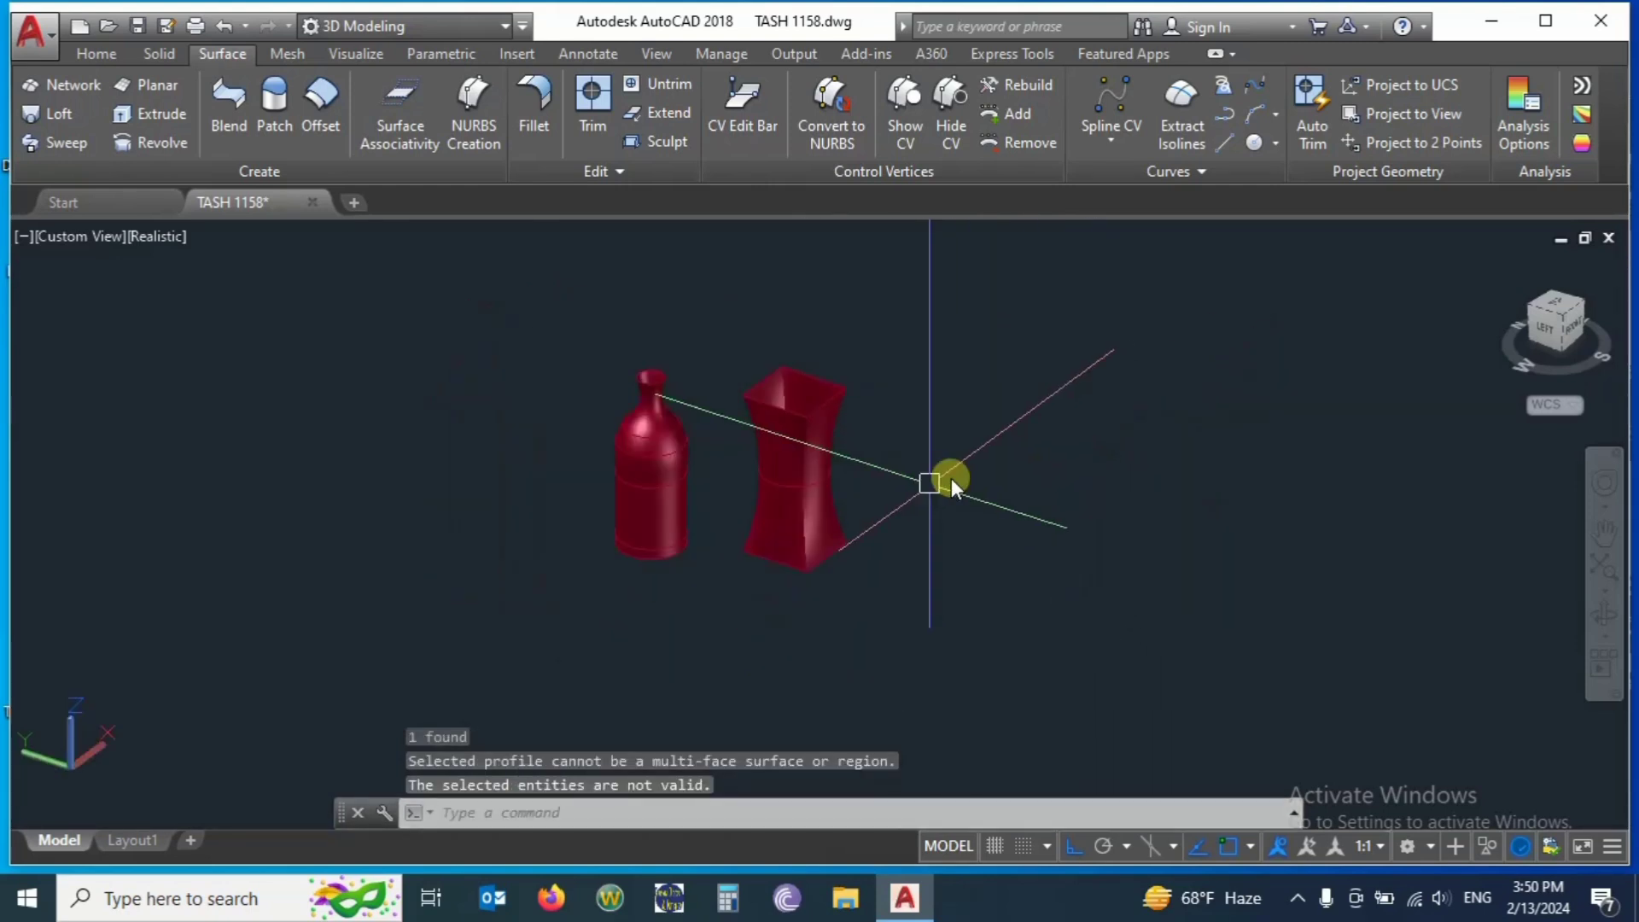
scroll(1089, 456, "up", 2)
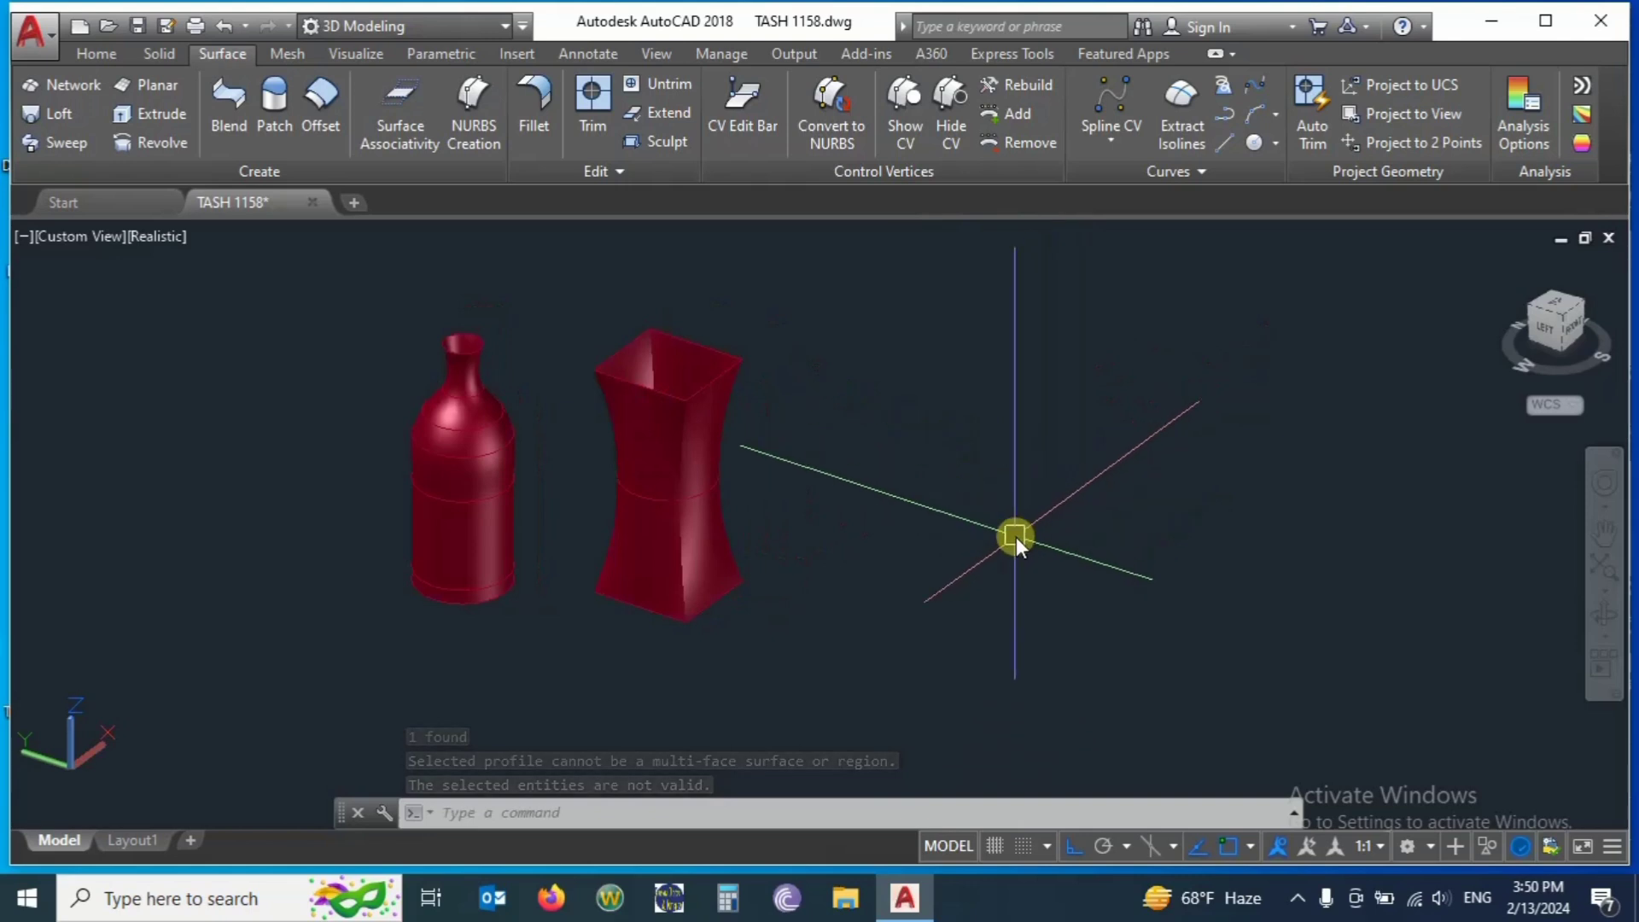
type("C")
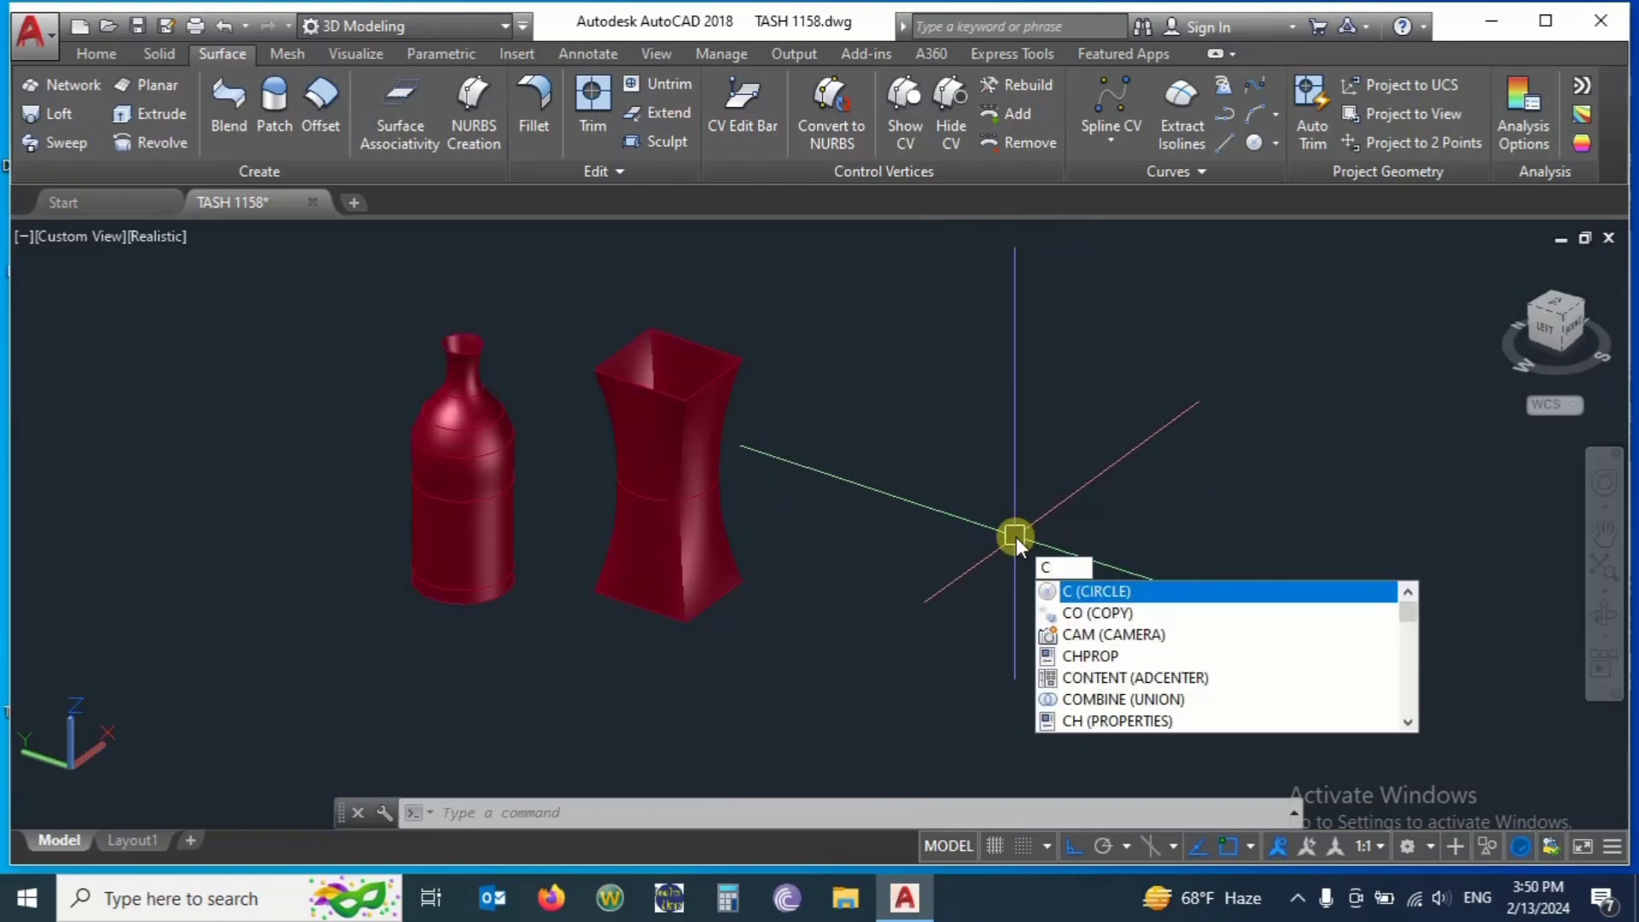
key("BackSpace")
type("REC")
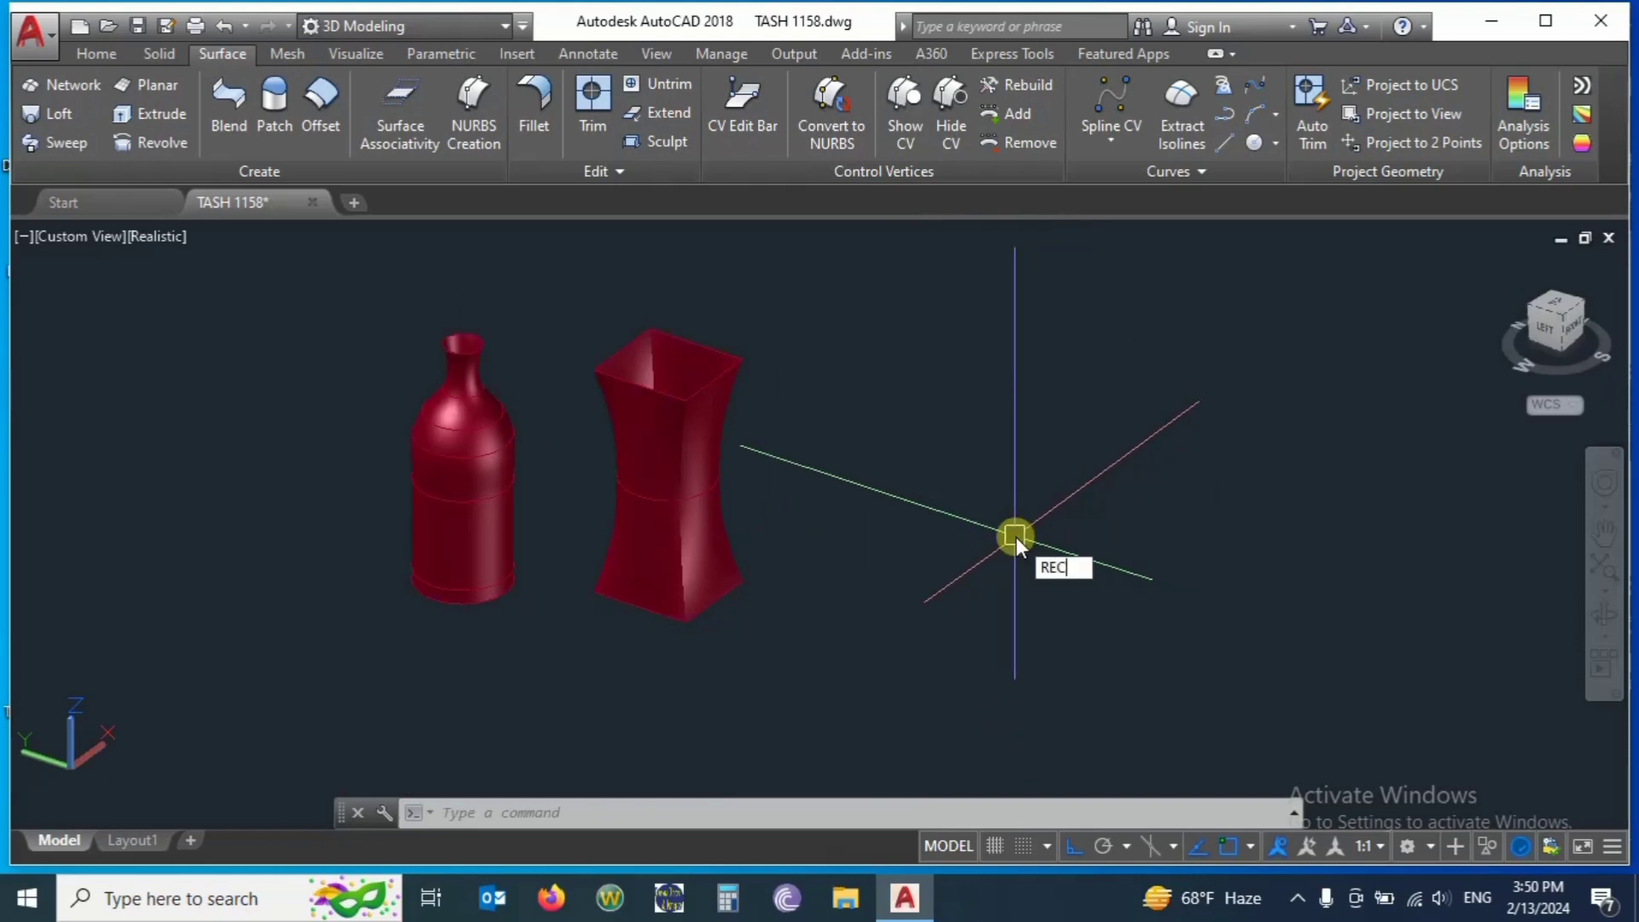
key("Return")
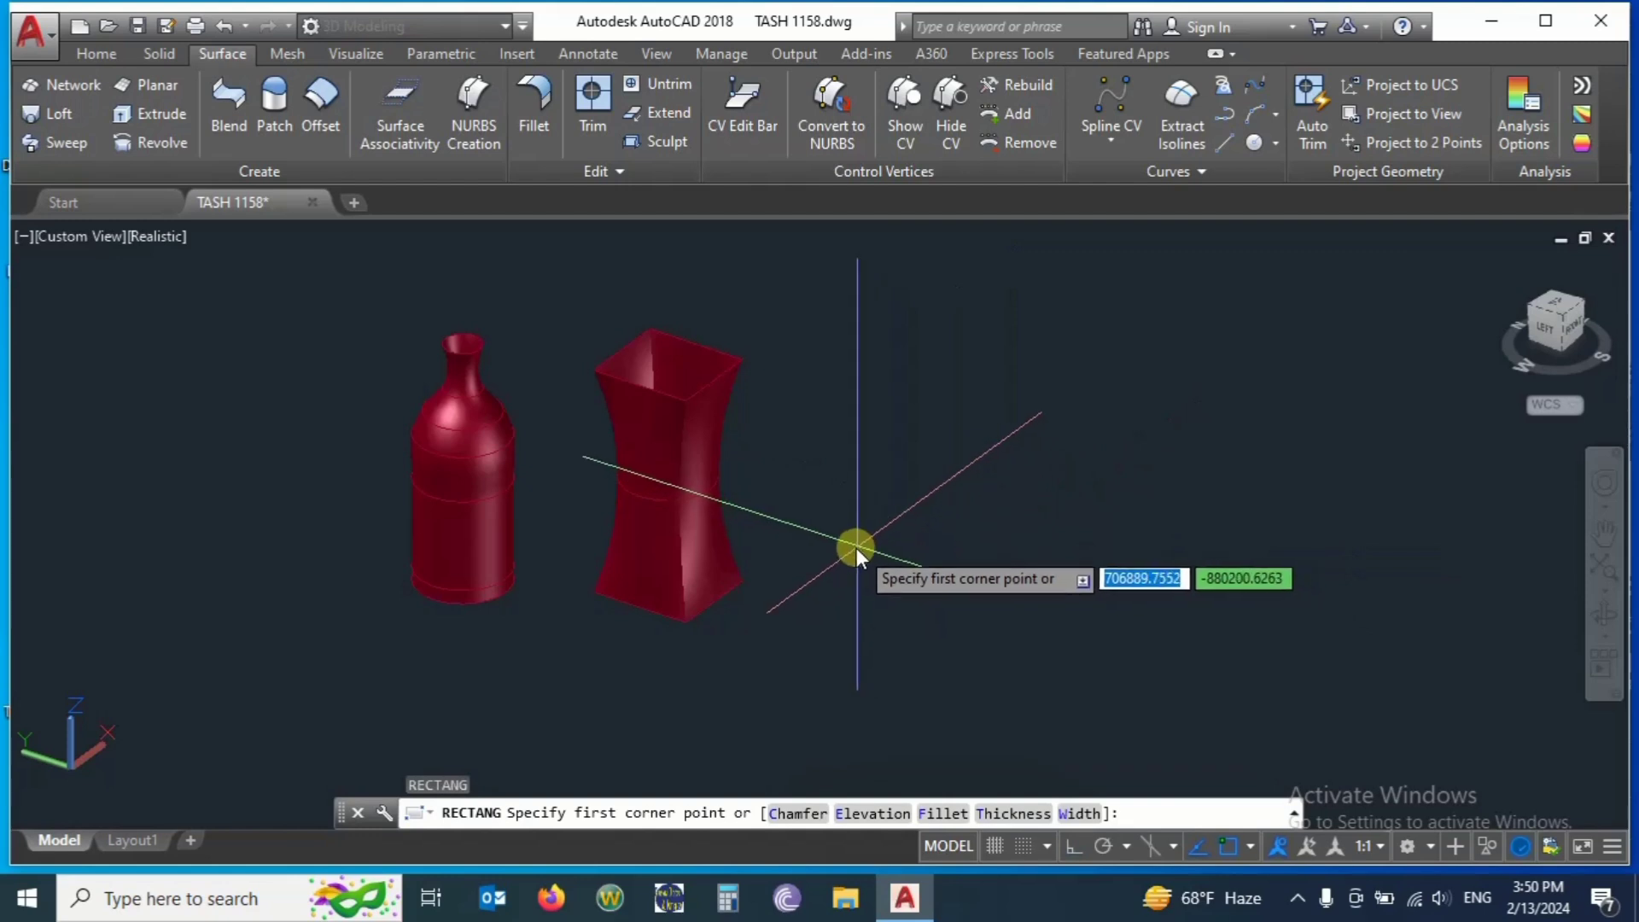
left_click(852, 546)
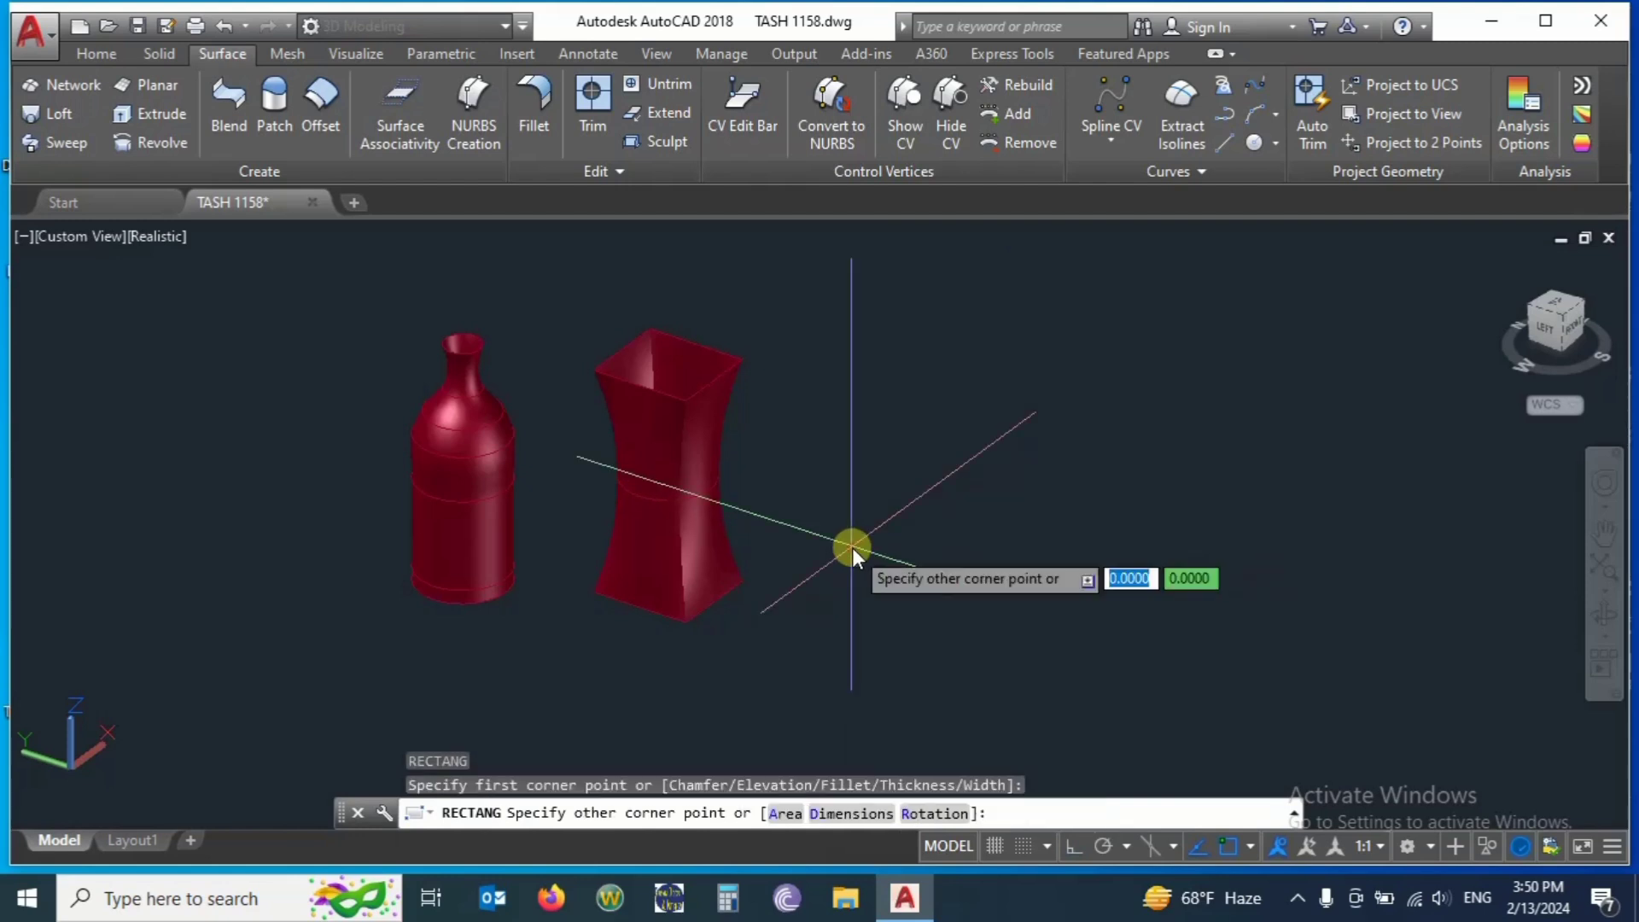
left_click(895, 636)
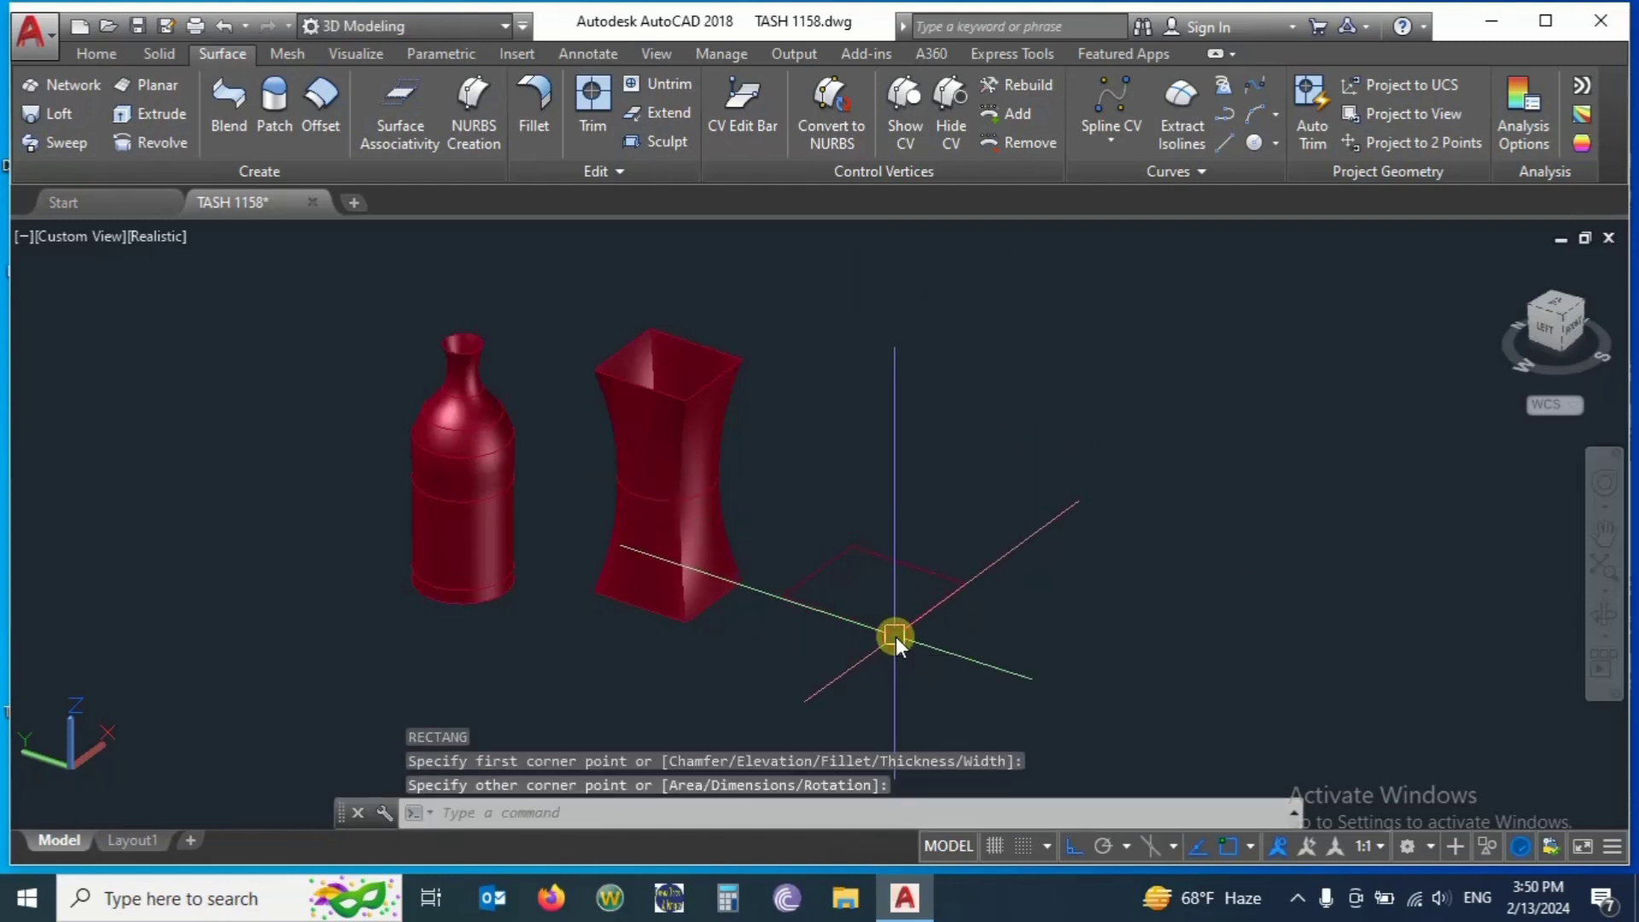
key("Return")
key("Return")
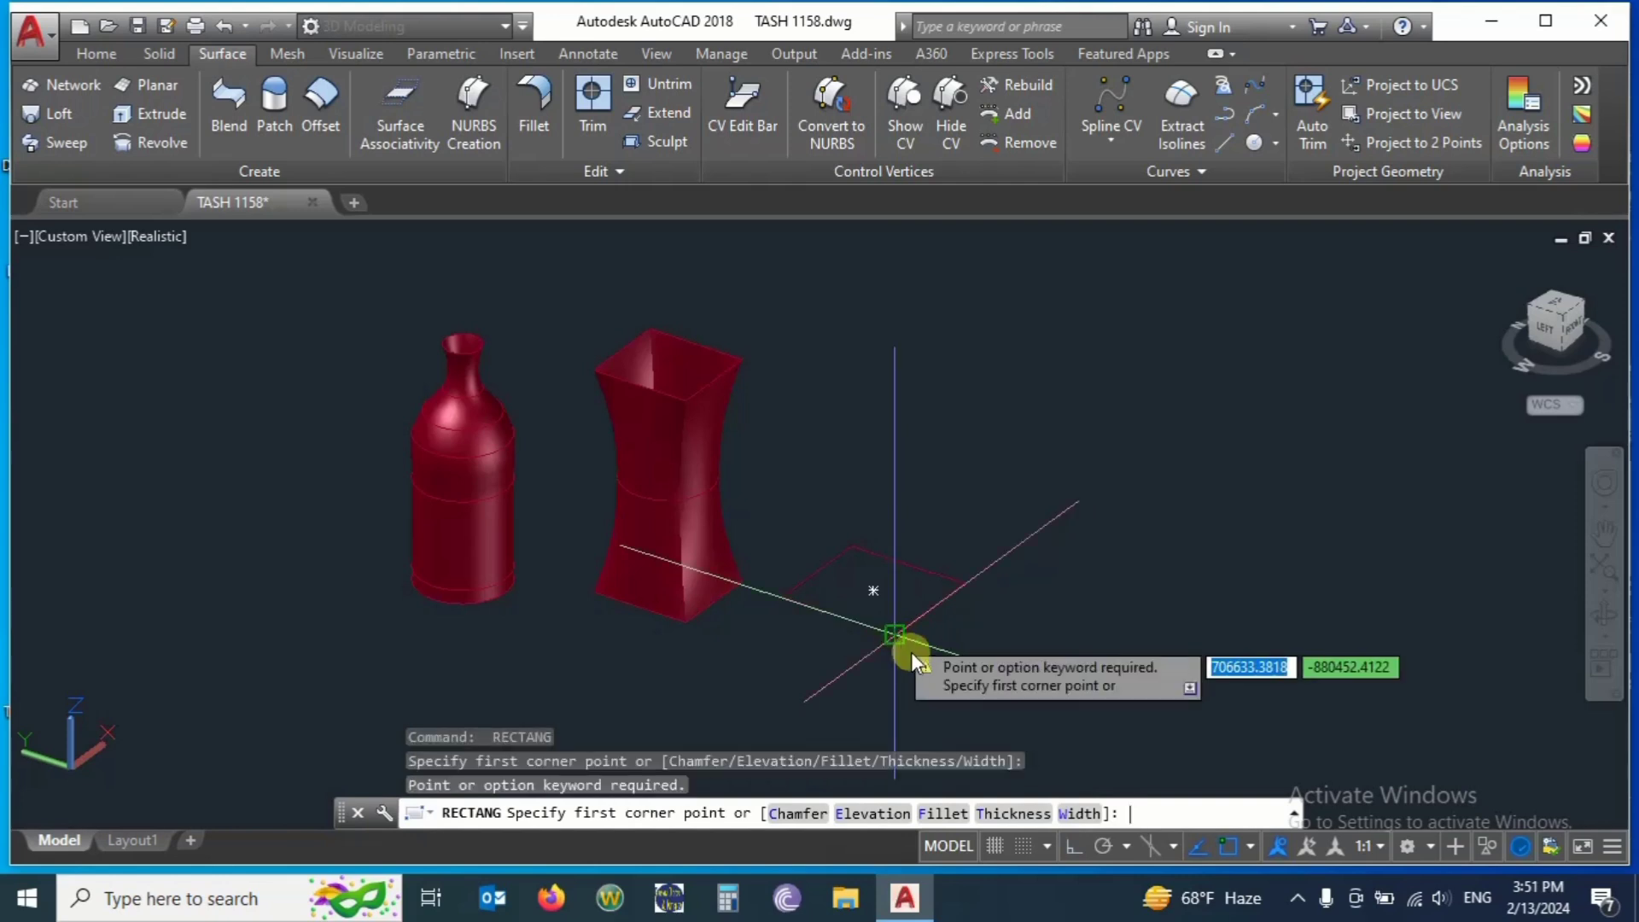
key("Escape")
Draw a line from the new rectangle's centre about 465 units up the Z axis, continuing with a longer horizontal segment along negative Y.
type("l")
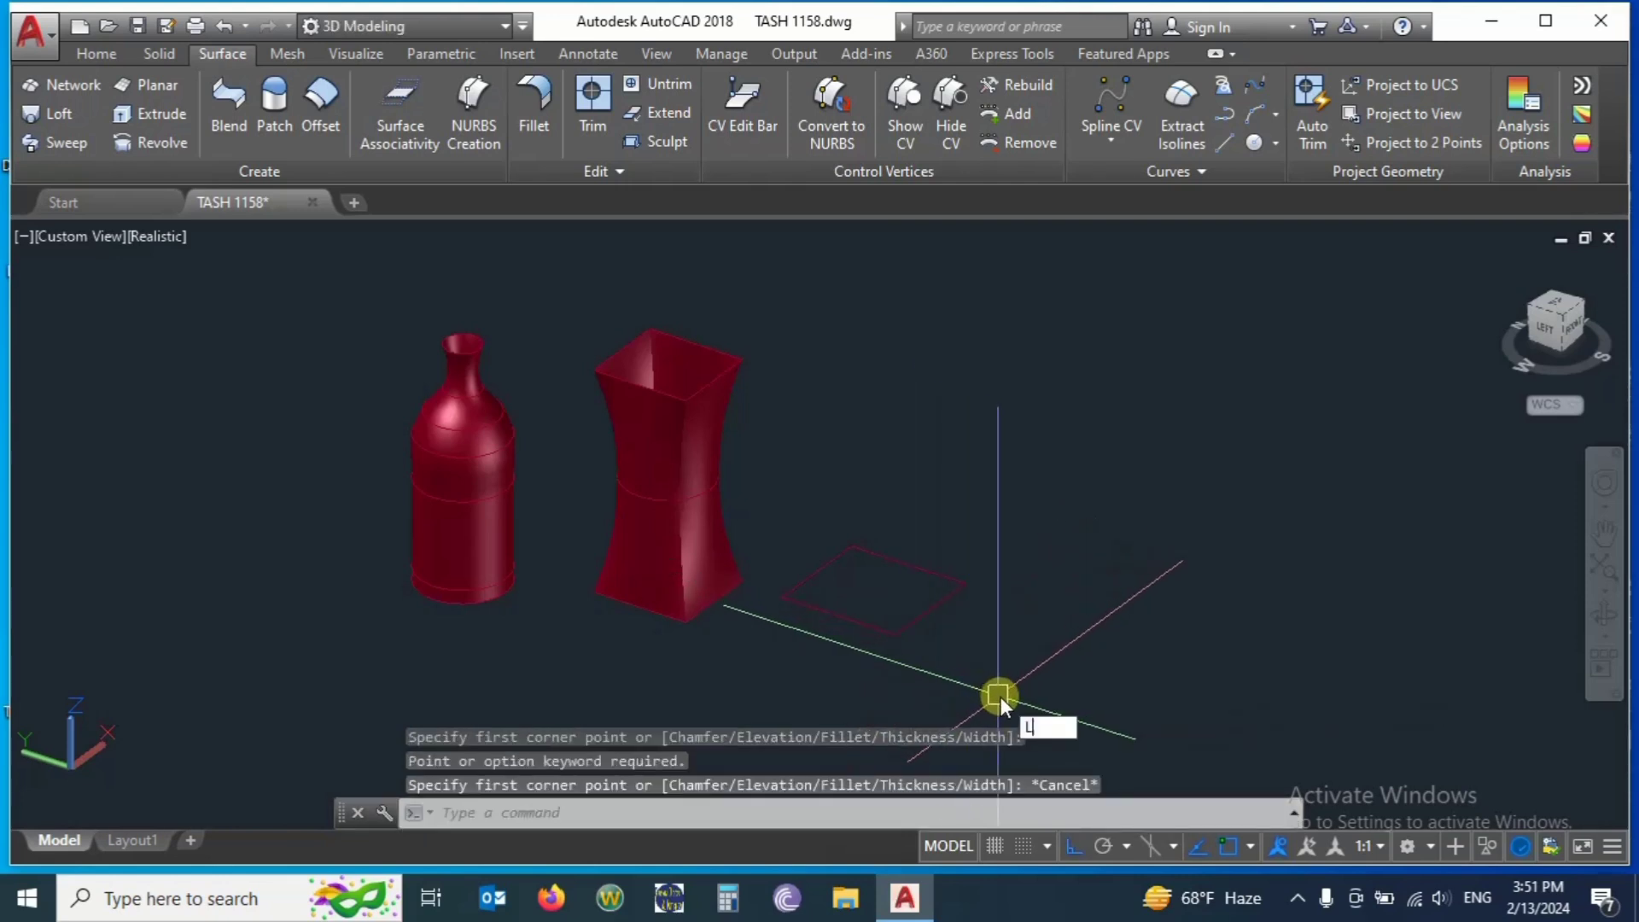
key("Return")
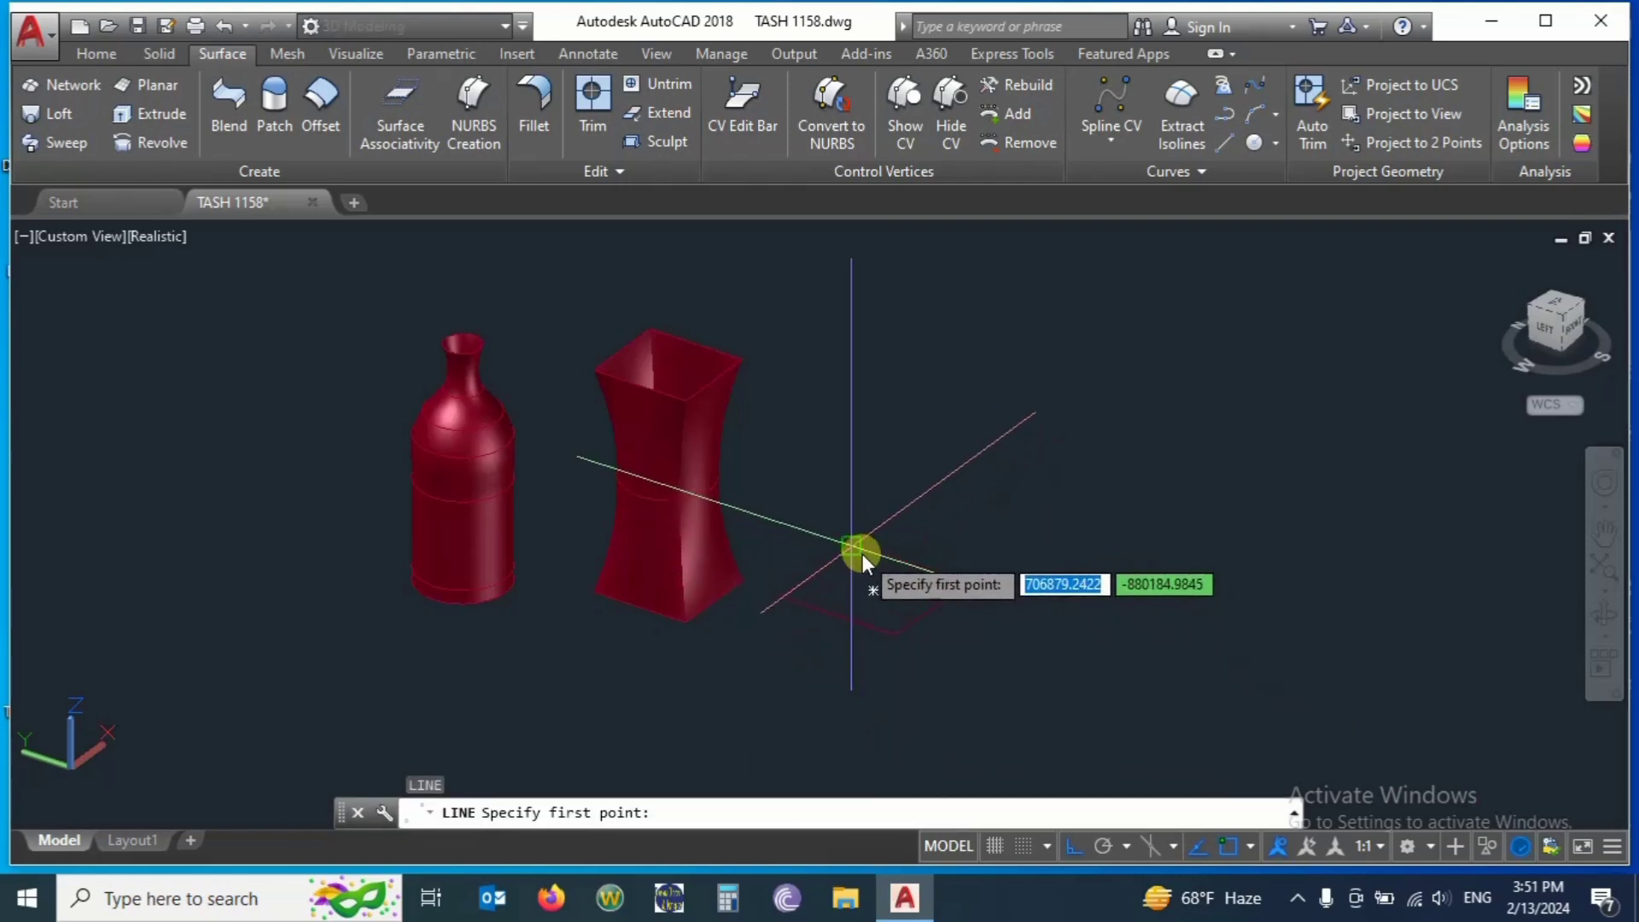
left_click(881, 582)
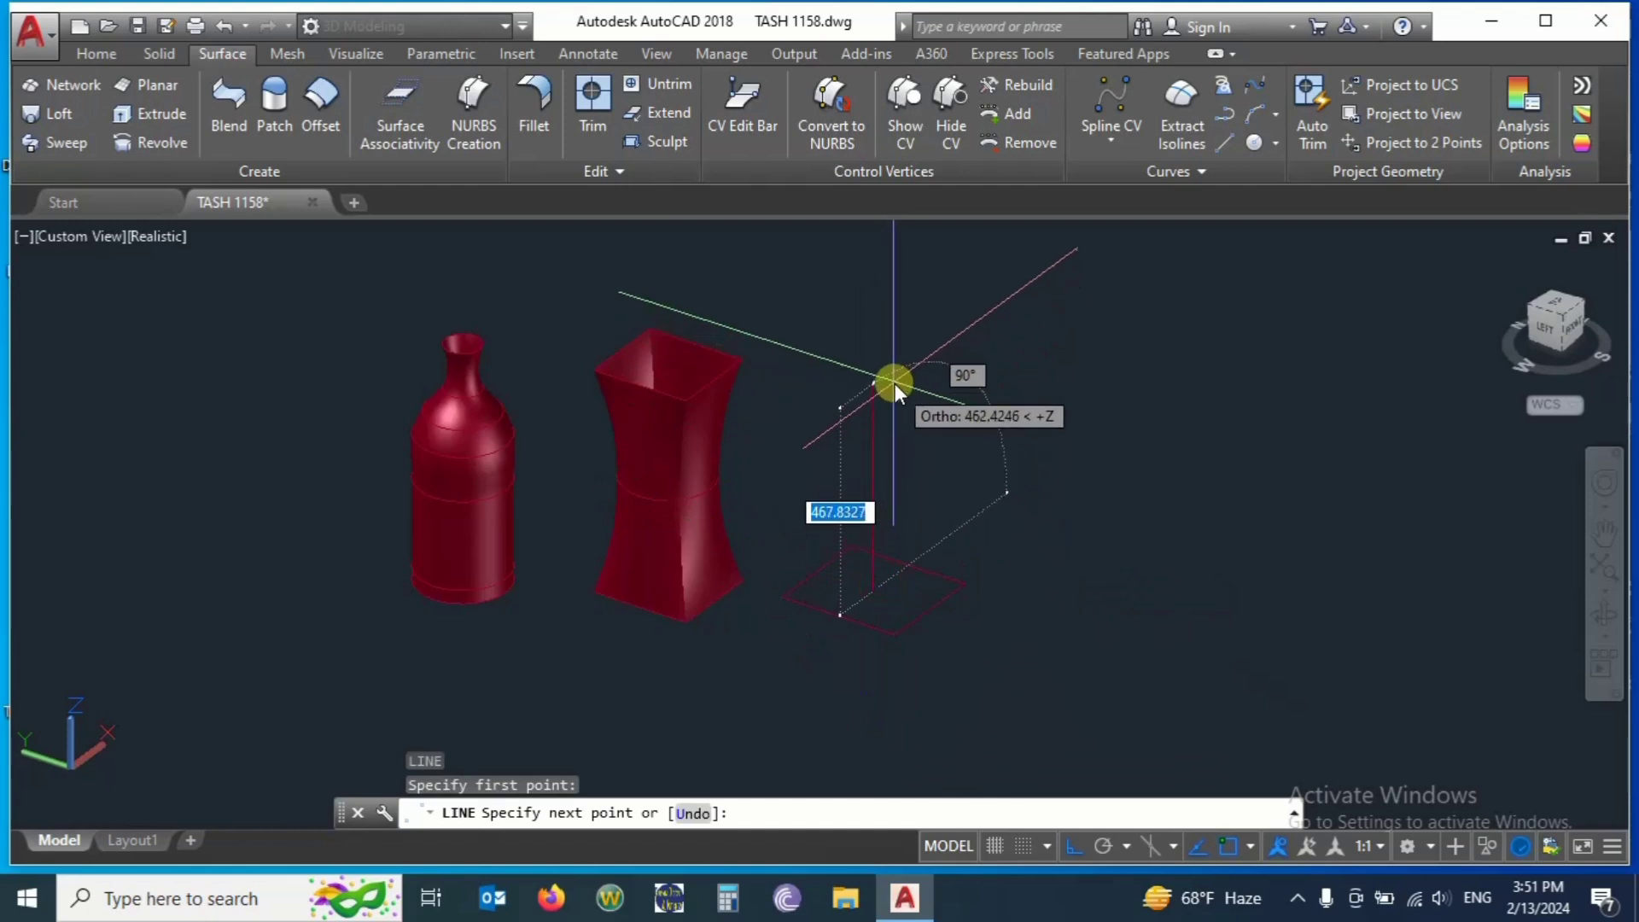
left_click(894, 380)
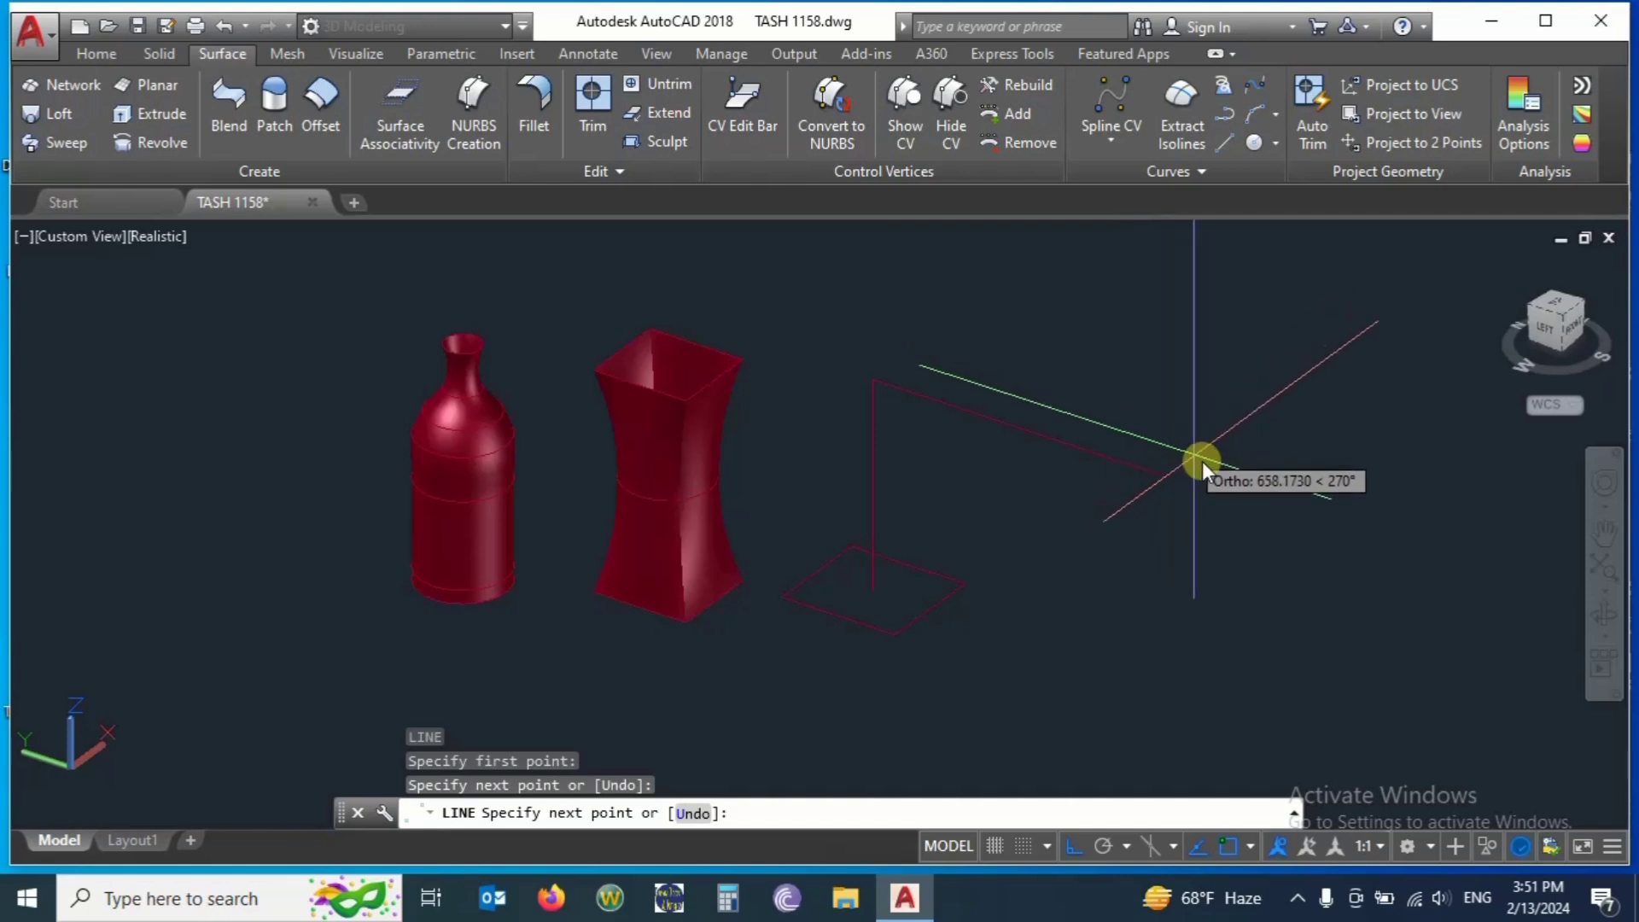
left_click(1297, 531)
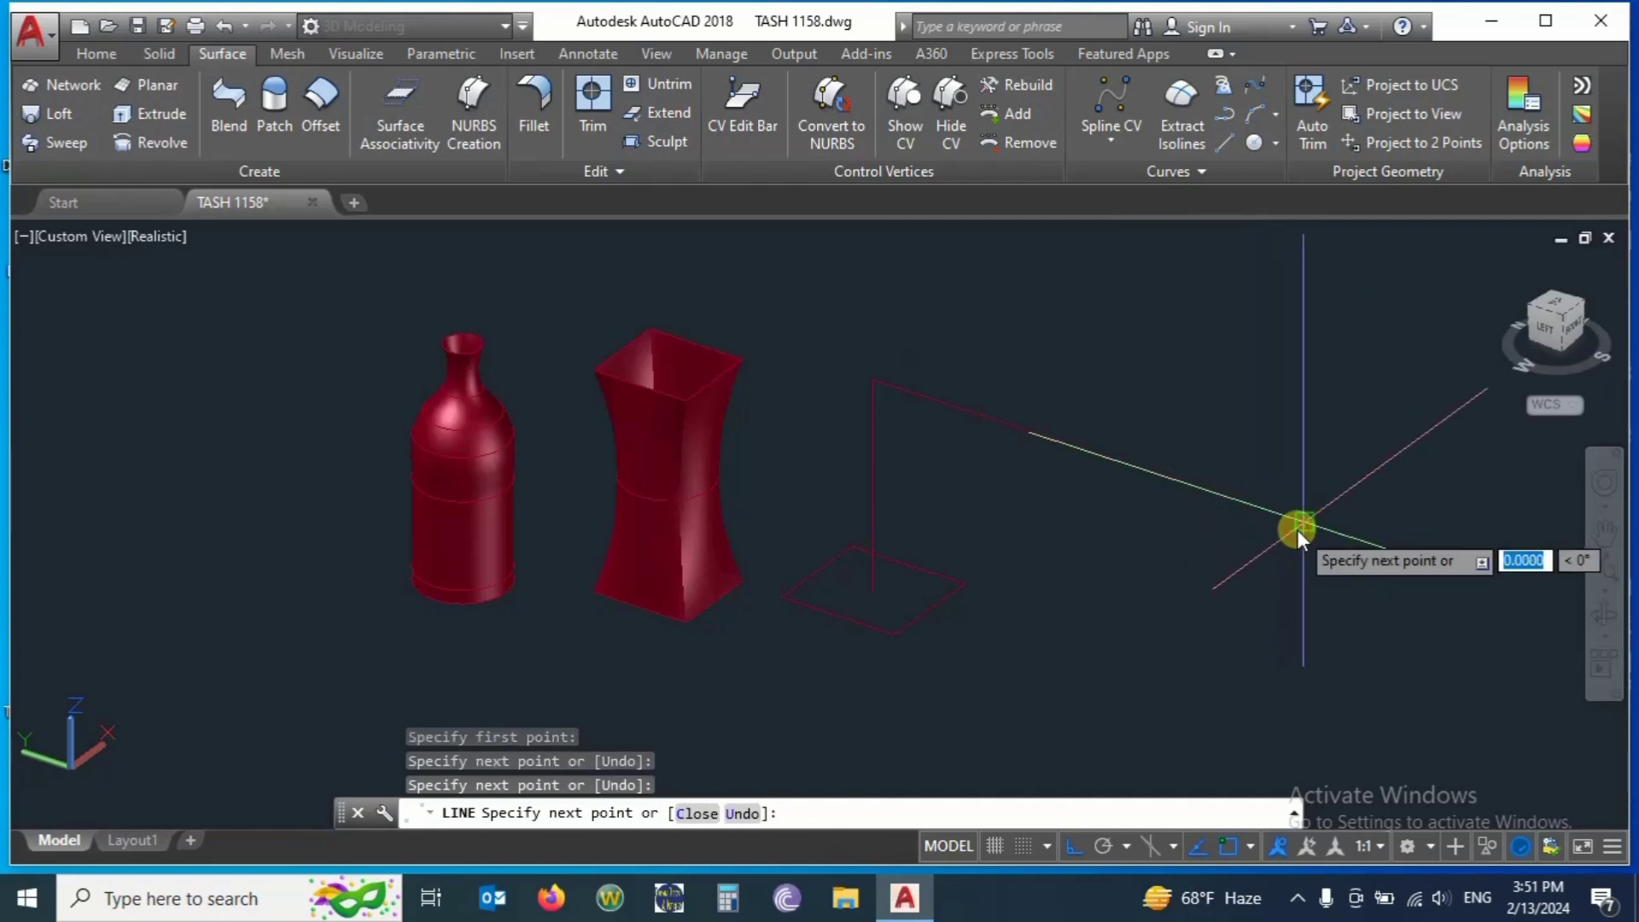
scroll(932, 555, "down", 4)
middle_click_drag(957, 581, 1094, 570, "shift")
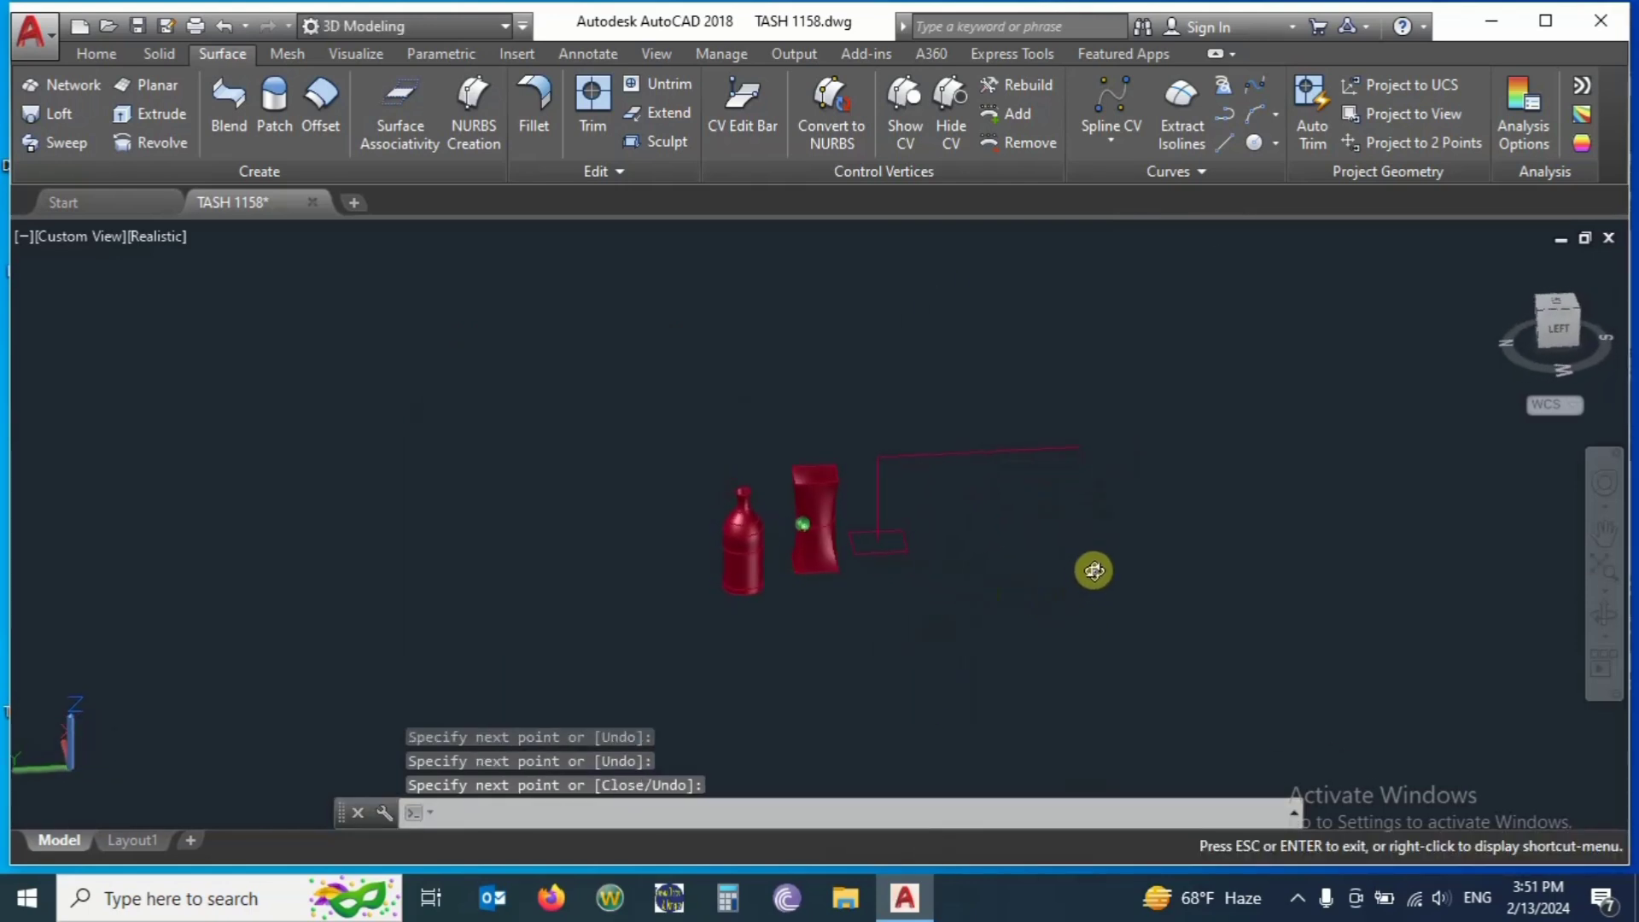
key("Return")
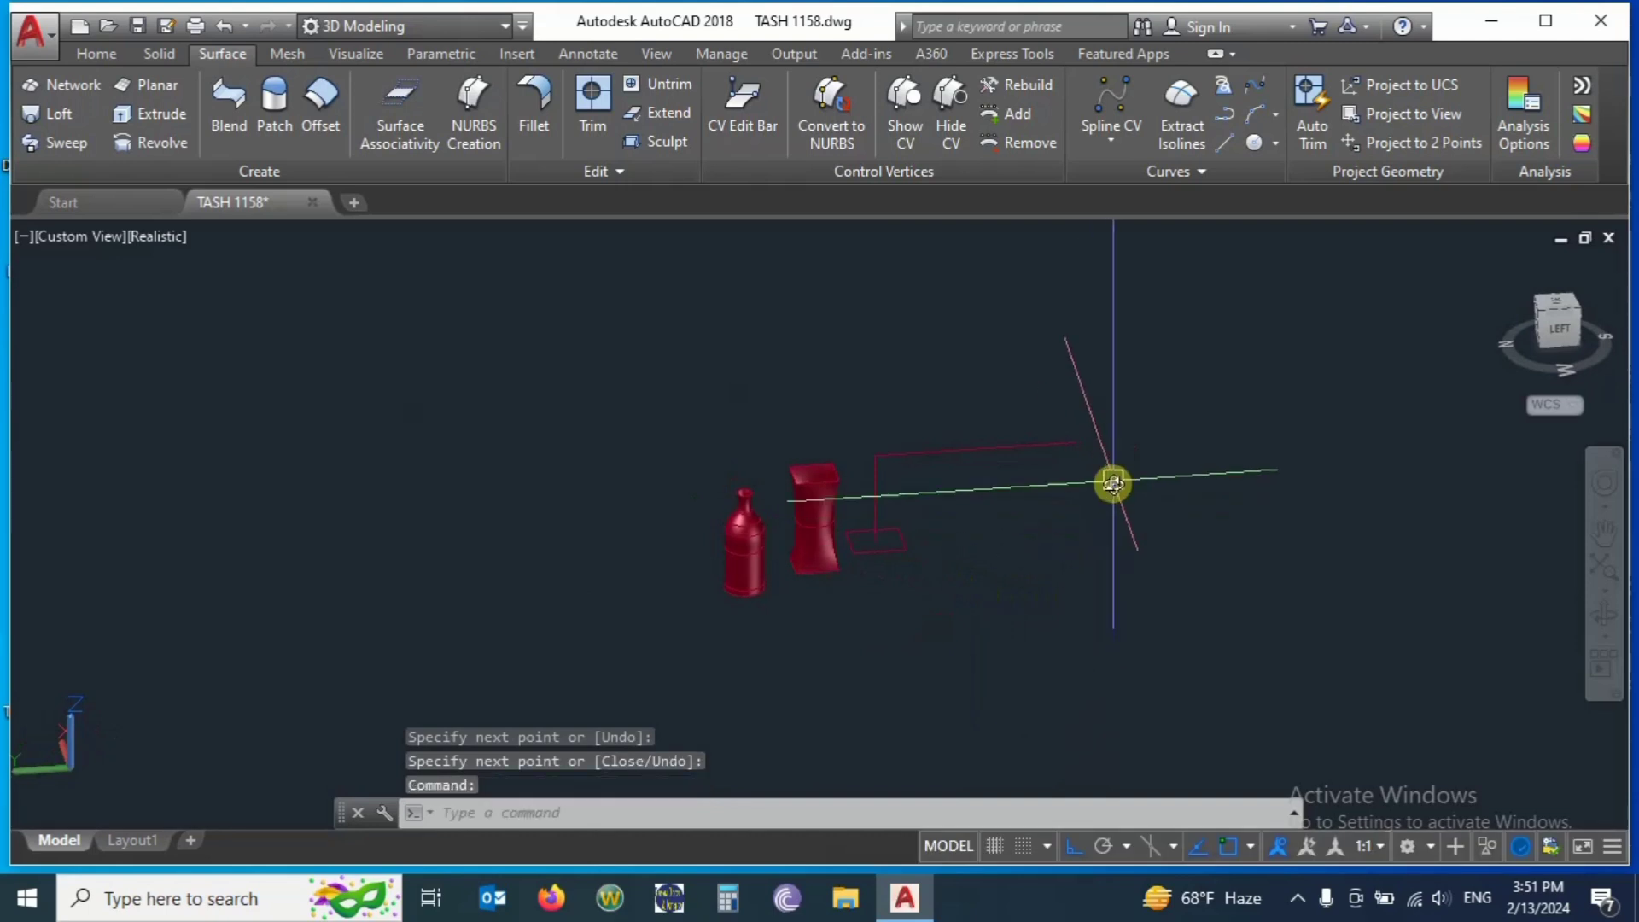
Draw a circle of radius 100 centred on the free end of the horizontal line.
scroll(1109, 453, "up", 2)
middle_click_drag(1047, 488, 976, 508, "shift")
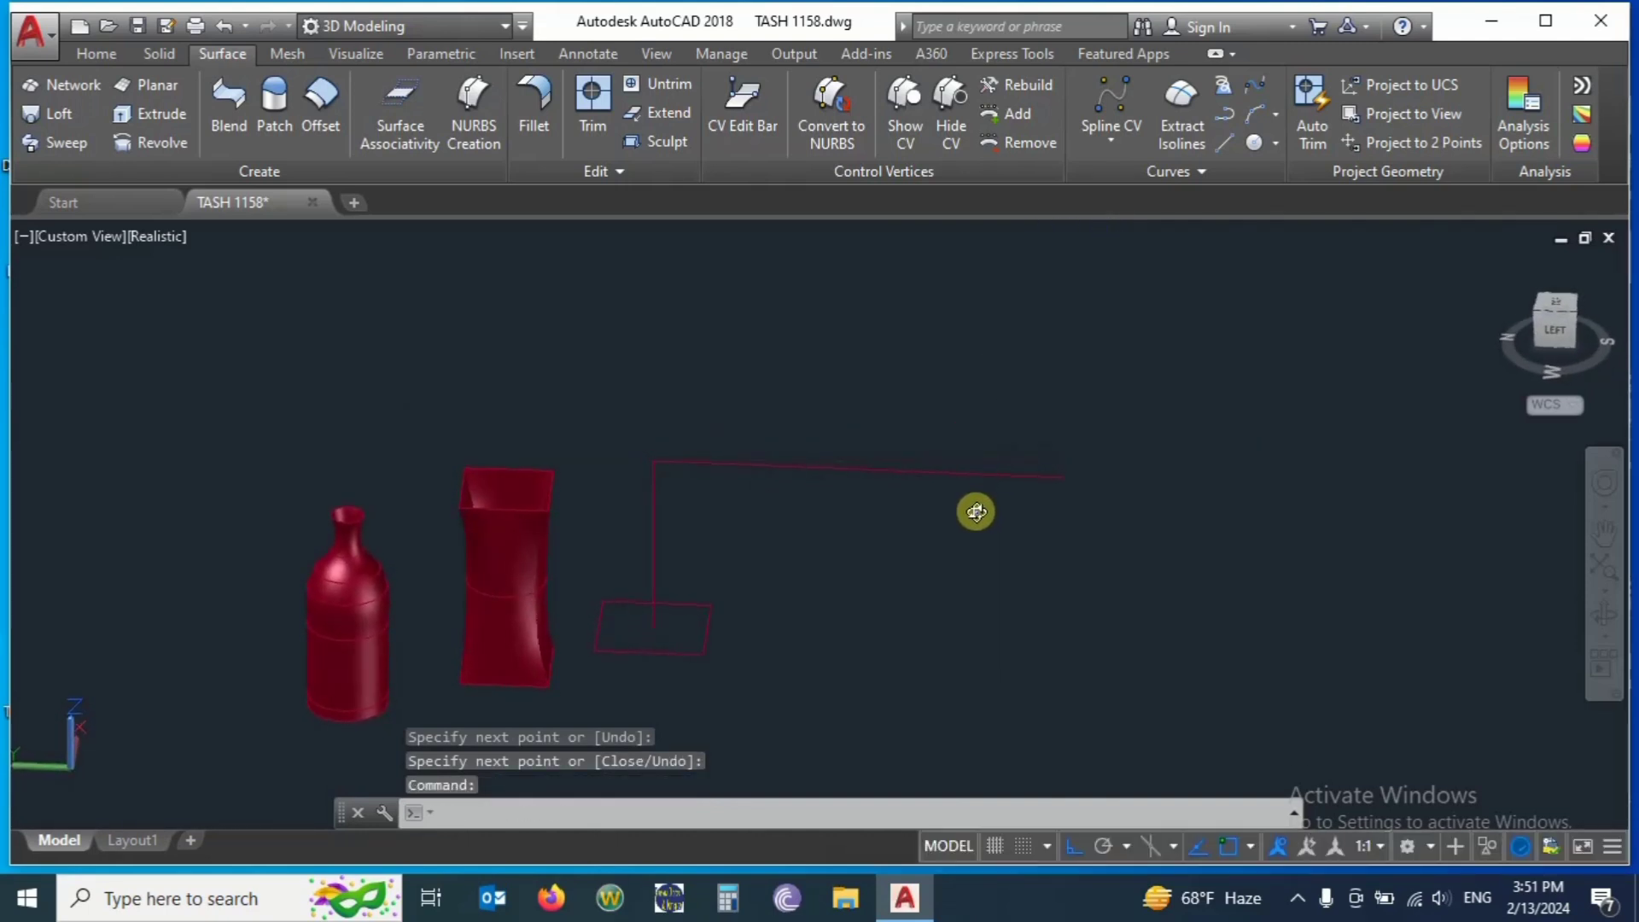
scroll(1075, 525, "up", 1)
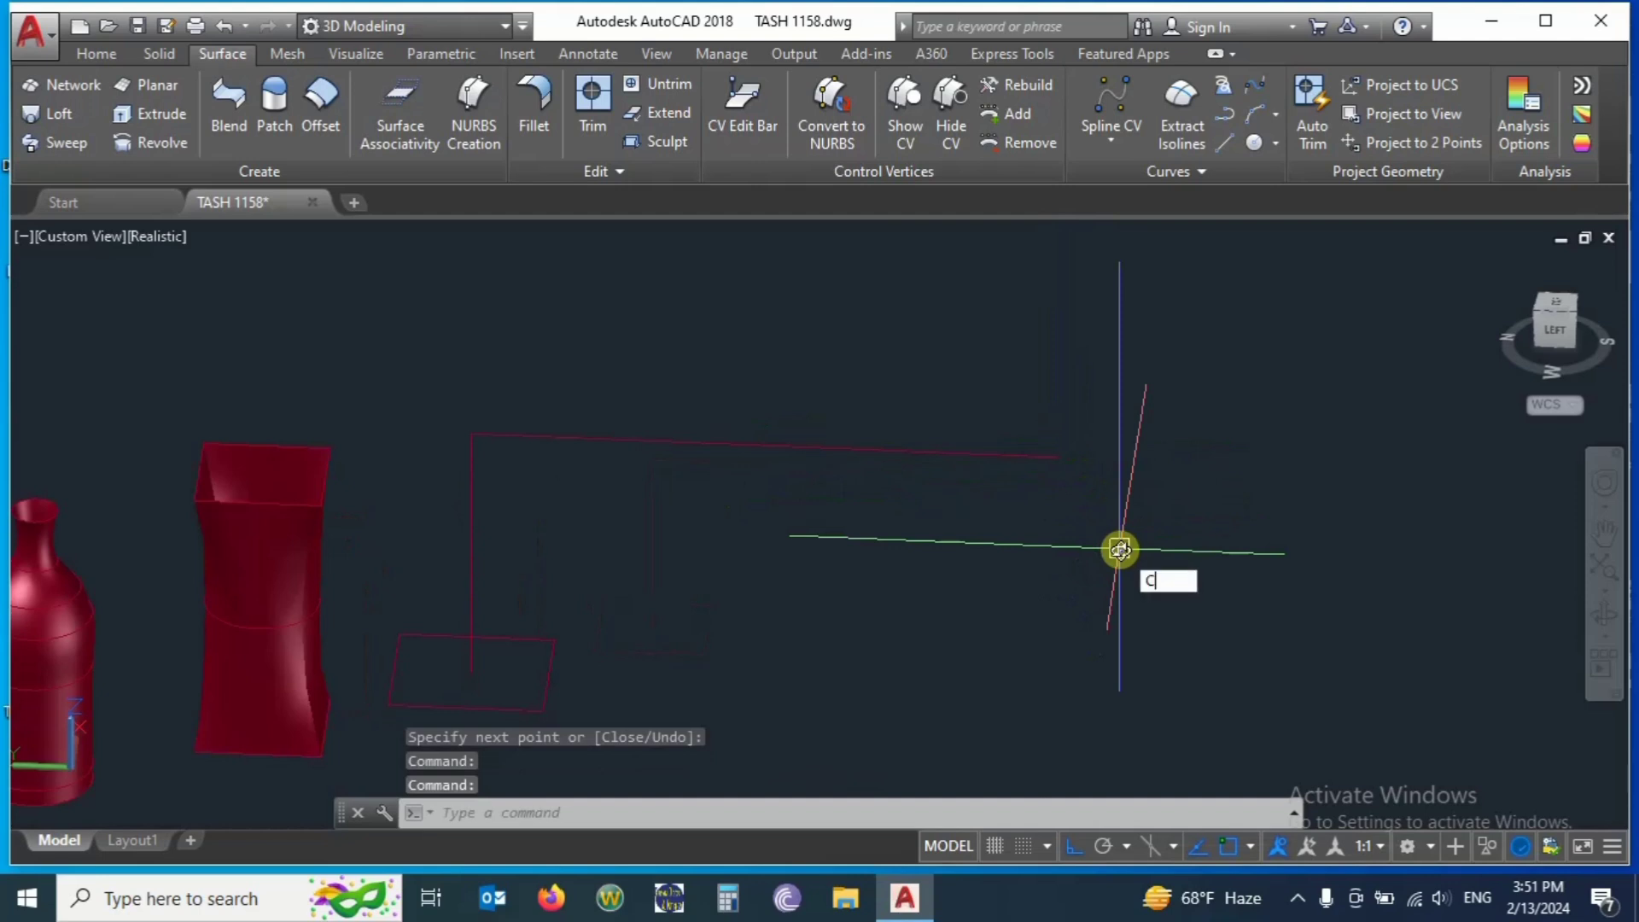
key("Return")
left_click(1060, 455)
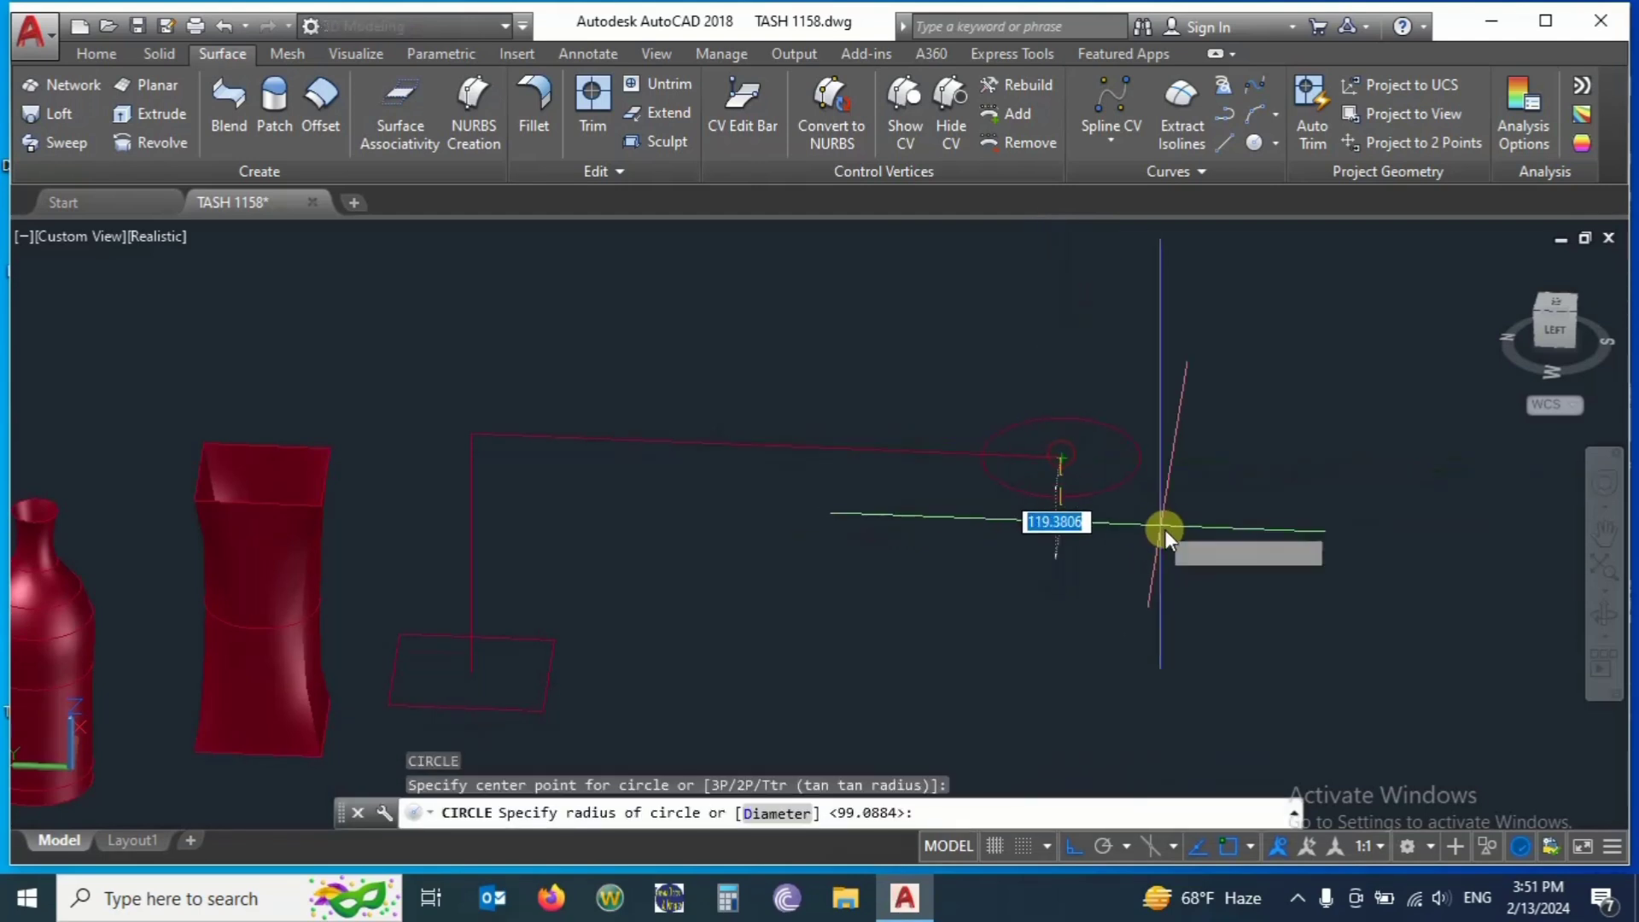
type("100")
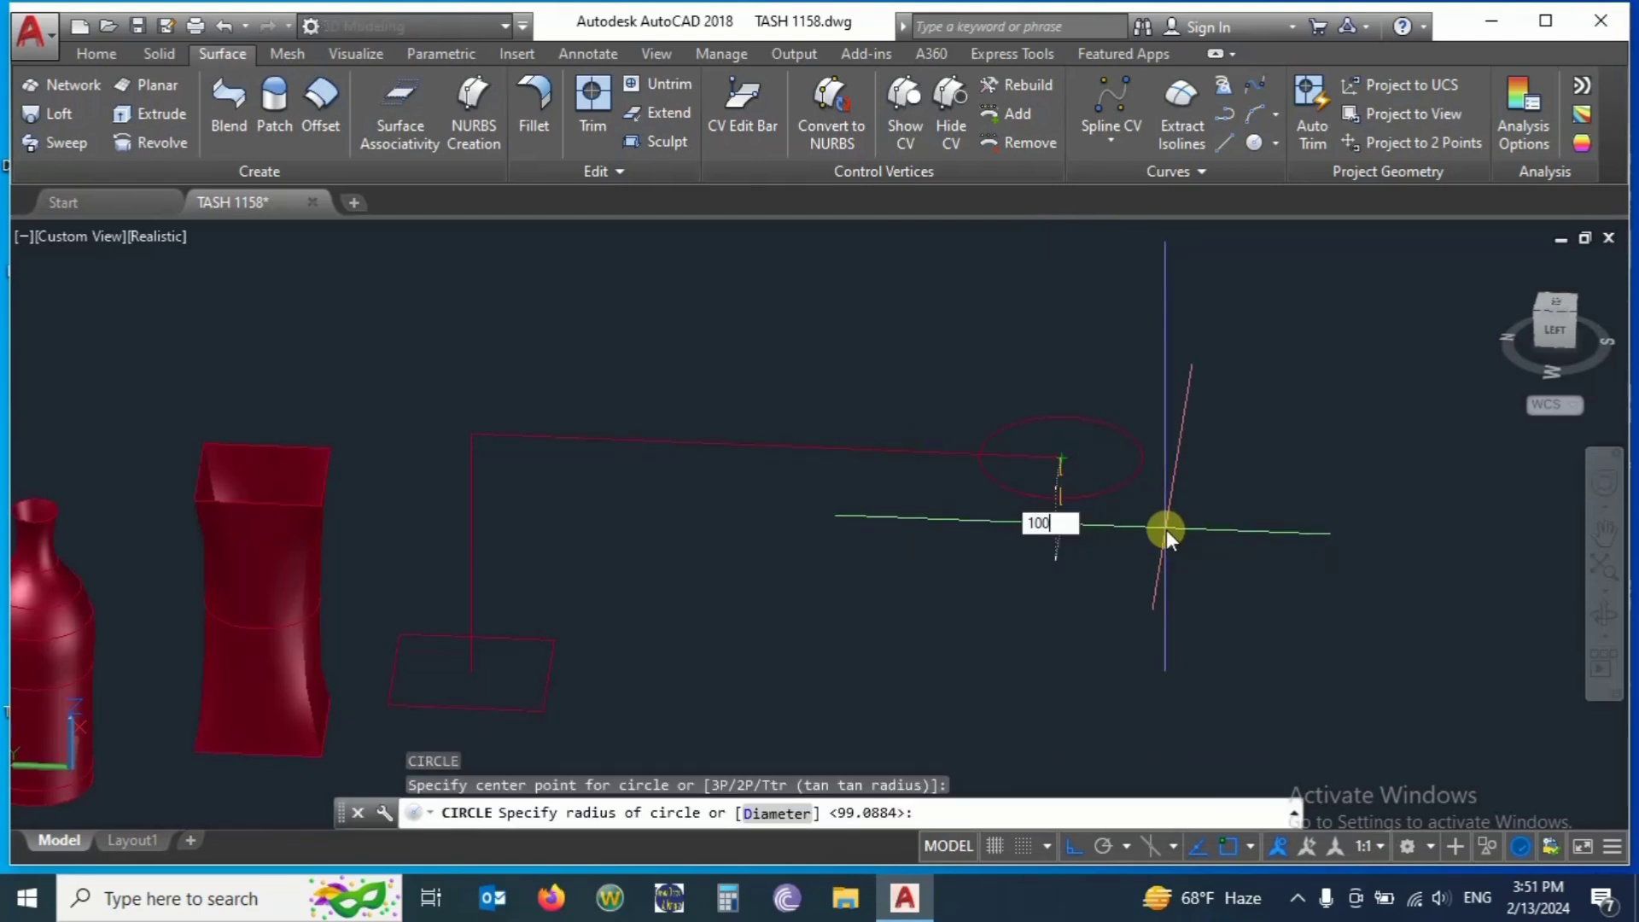
key("Return")
Rotate the circle in 3D about the X axis through its centre so it stands upright, perpendicular to the horizontal line.
left_click(1099, 476)
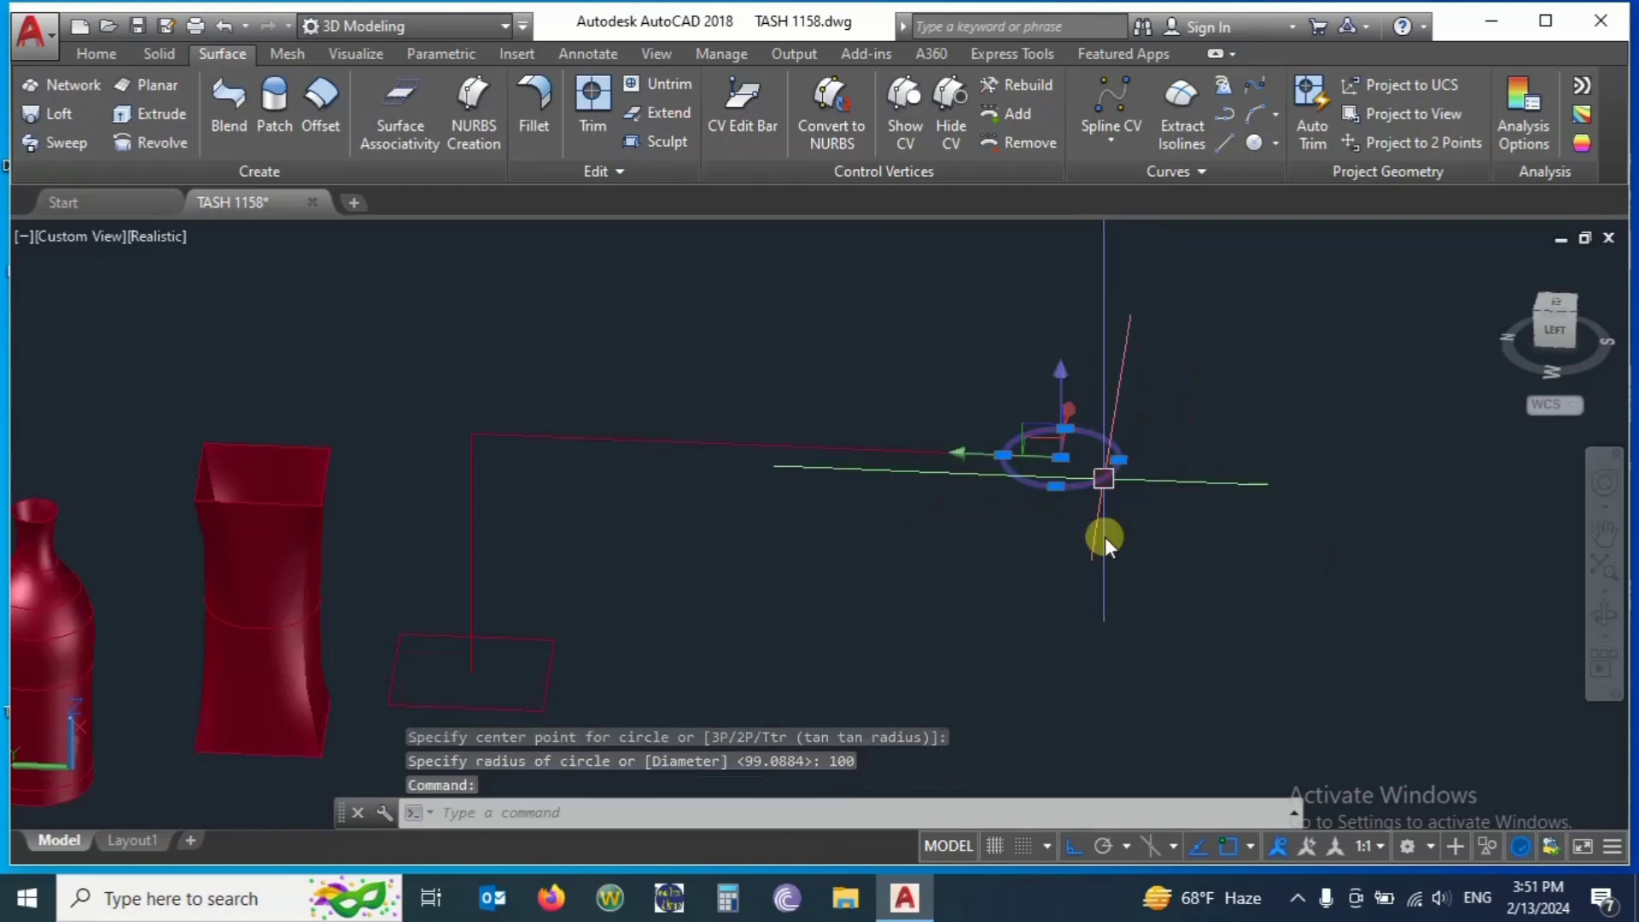
left_click(106, 54)
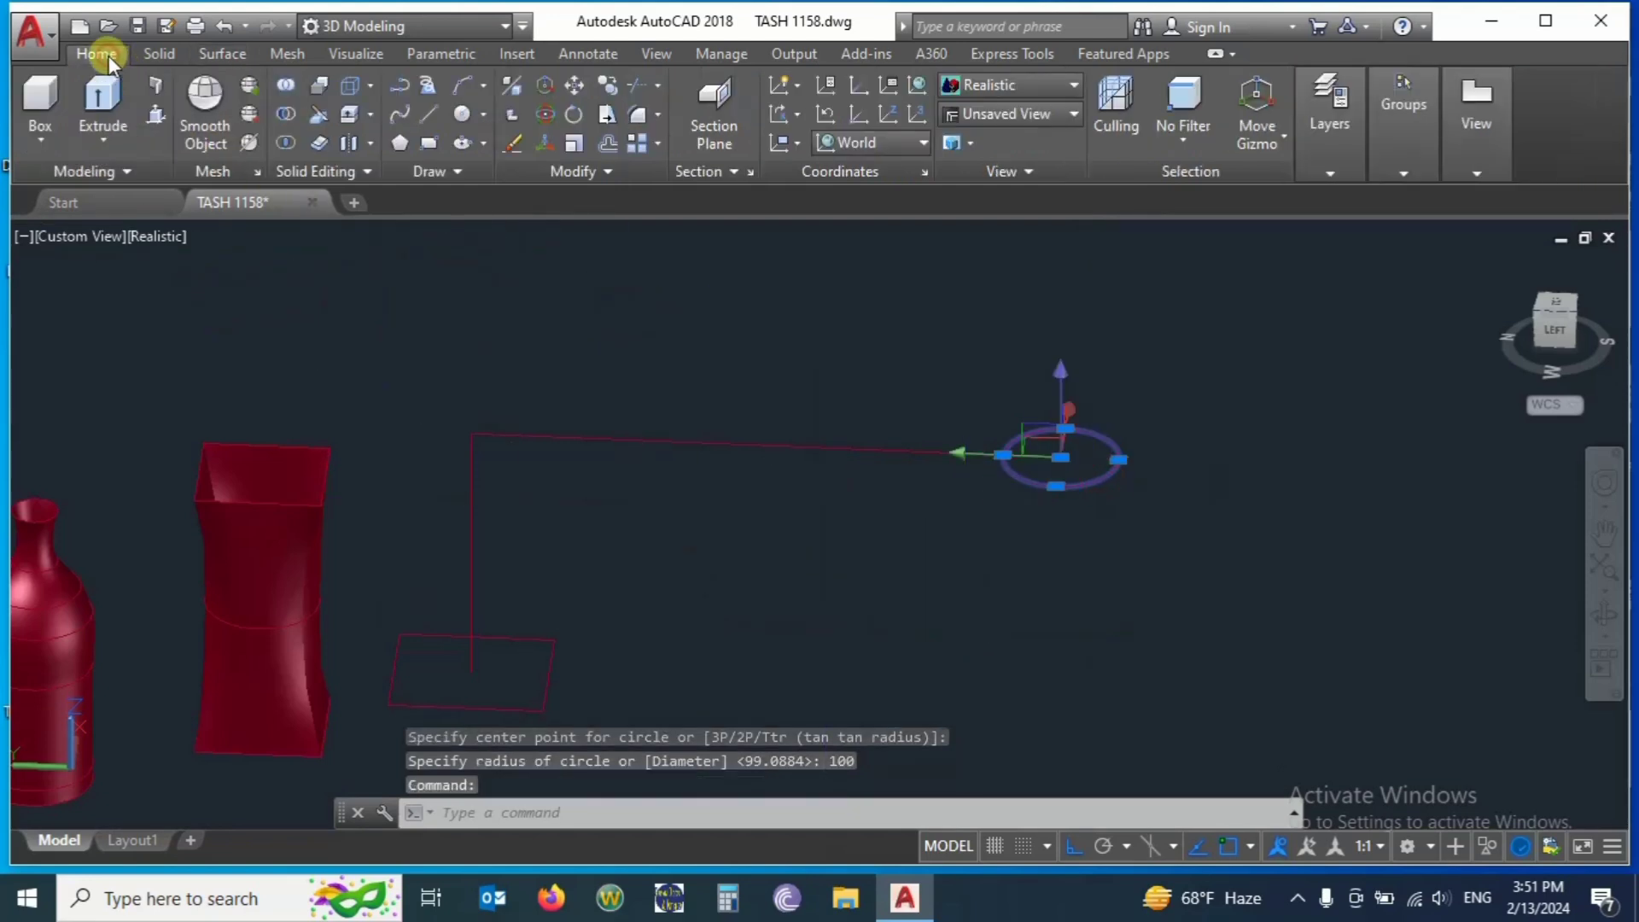
left_click(536, 118)
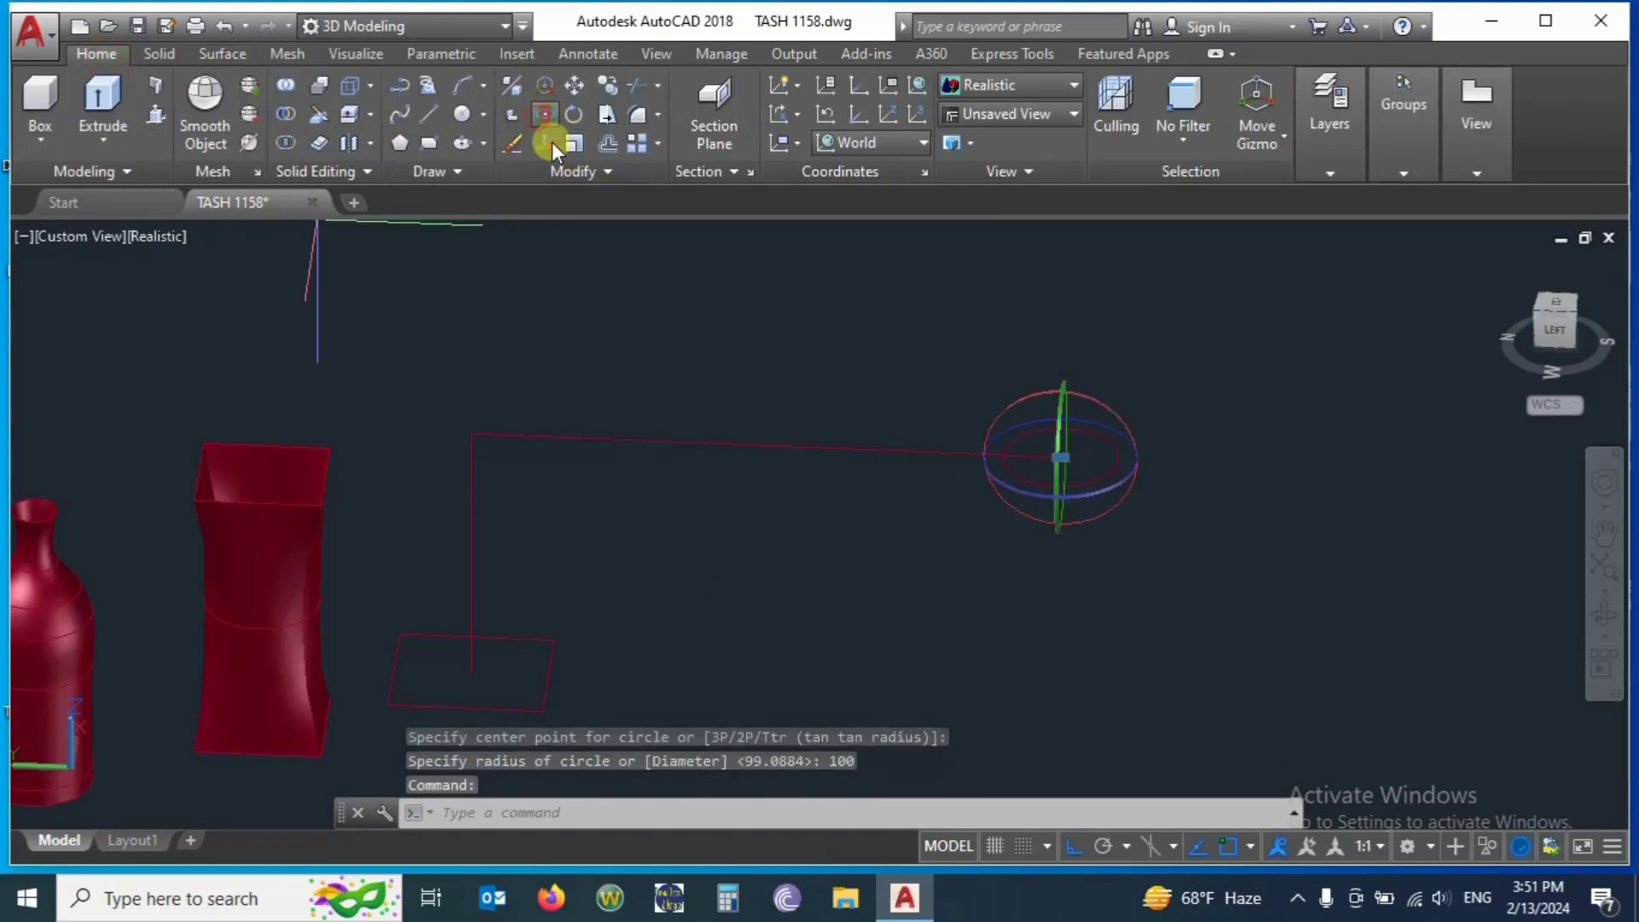
left_click(1111, 496)
left_click(1113, 497)
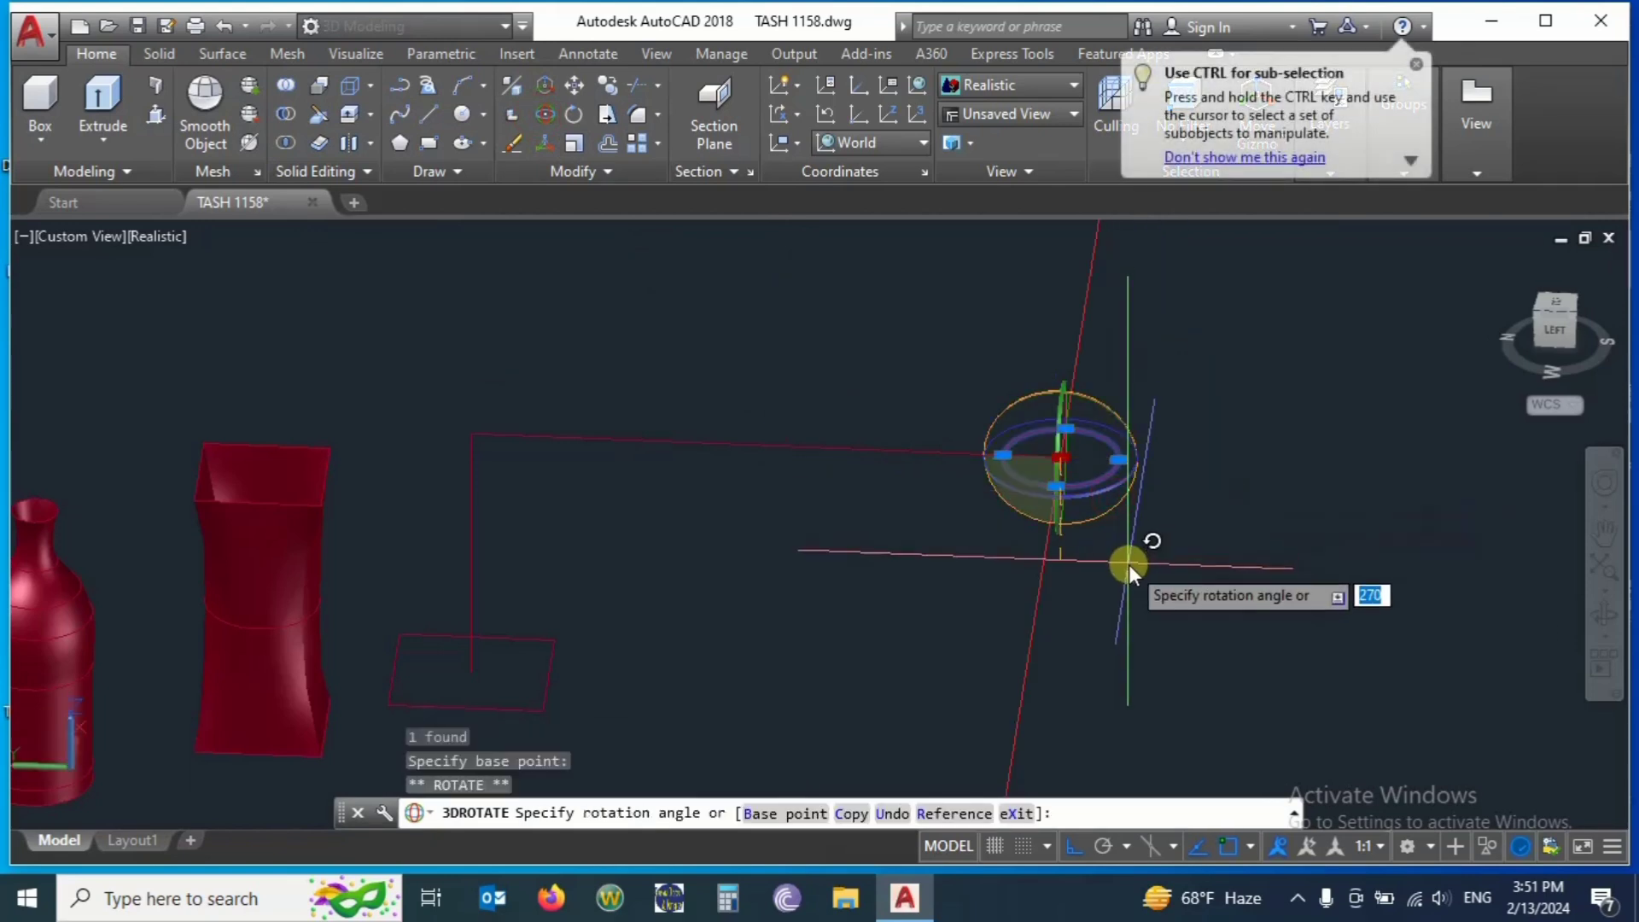
middle_click_drag(1105, 562, 1175, 530, "shift")
left_click(1175, 529)
key("Return")
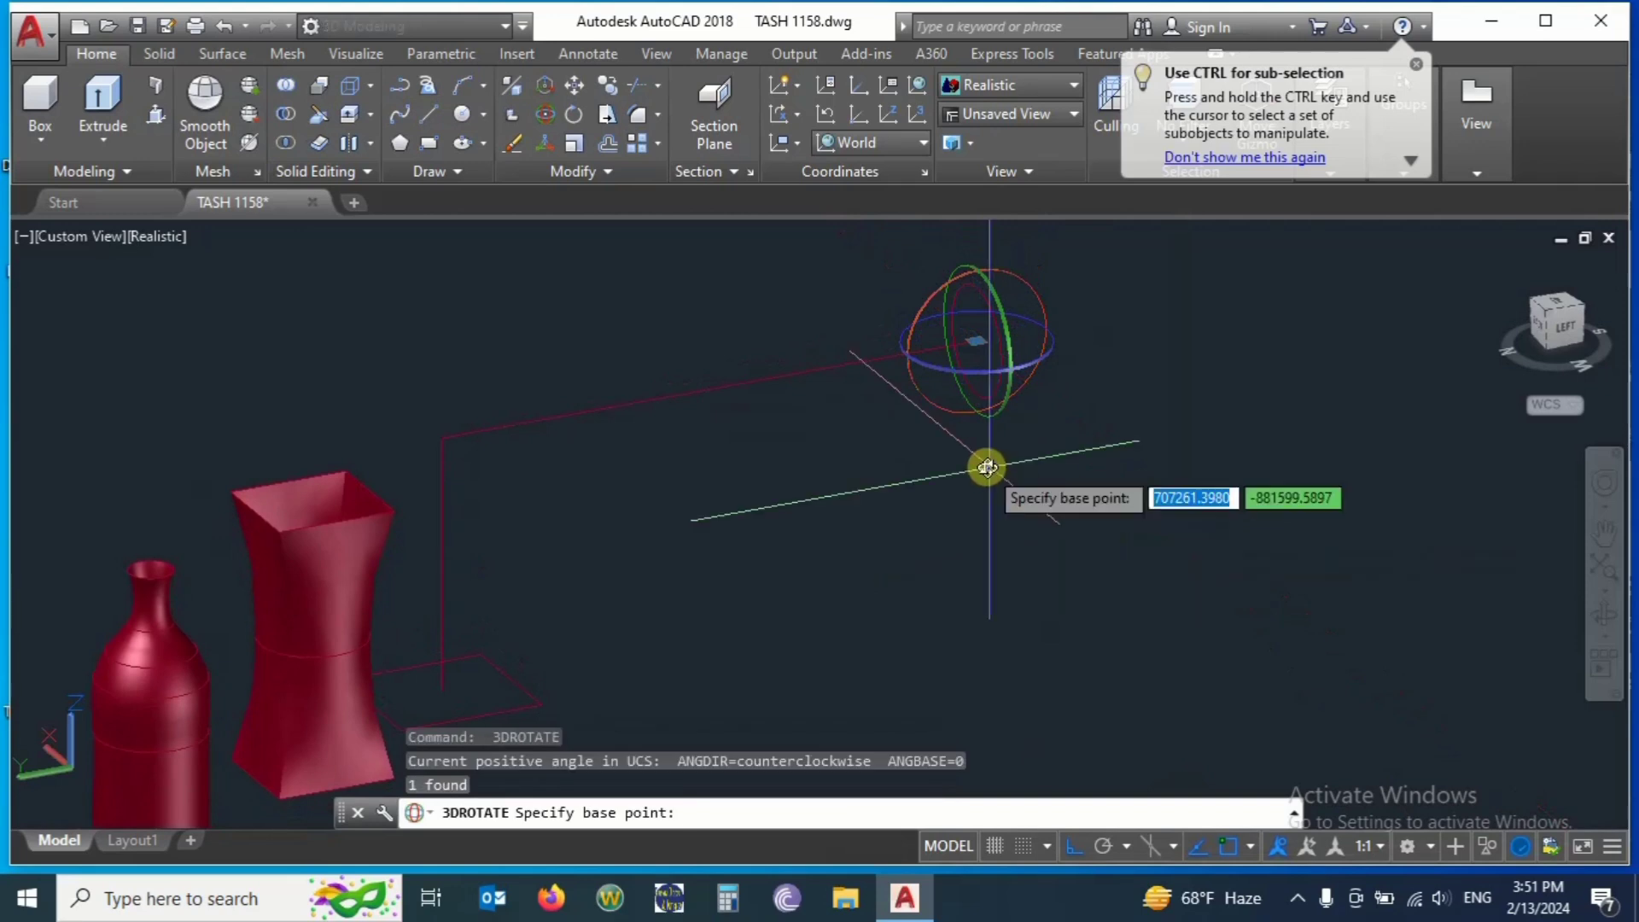
Move the ground rectangle, the two connecting lines and the upright circle together a short distance farther away from the vase shape.
left_click(1025, 519)
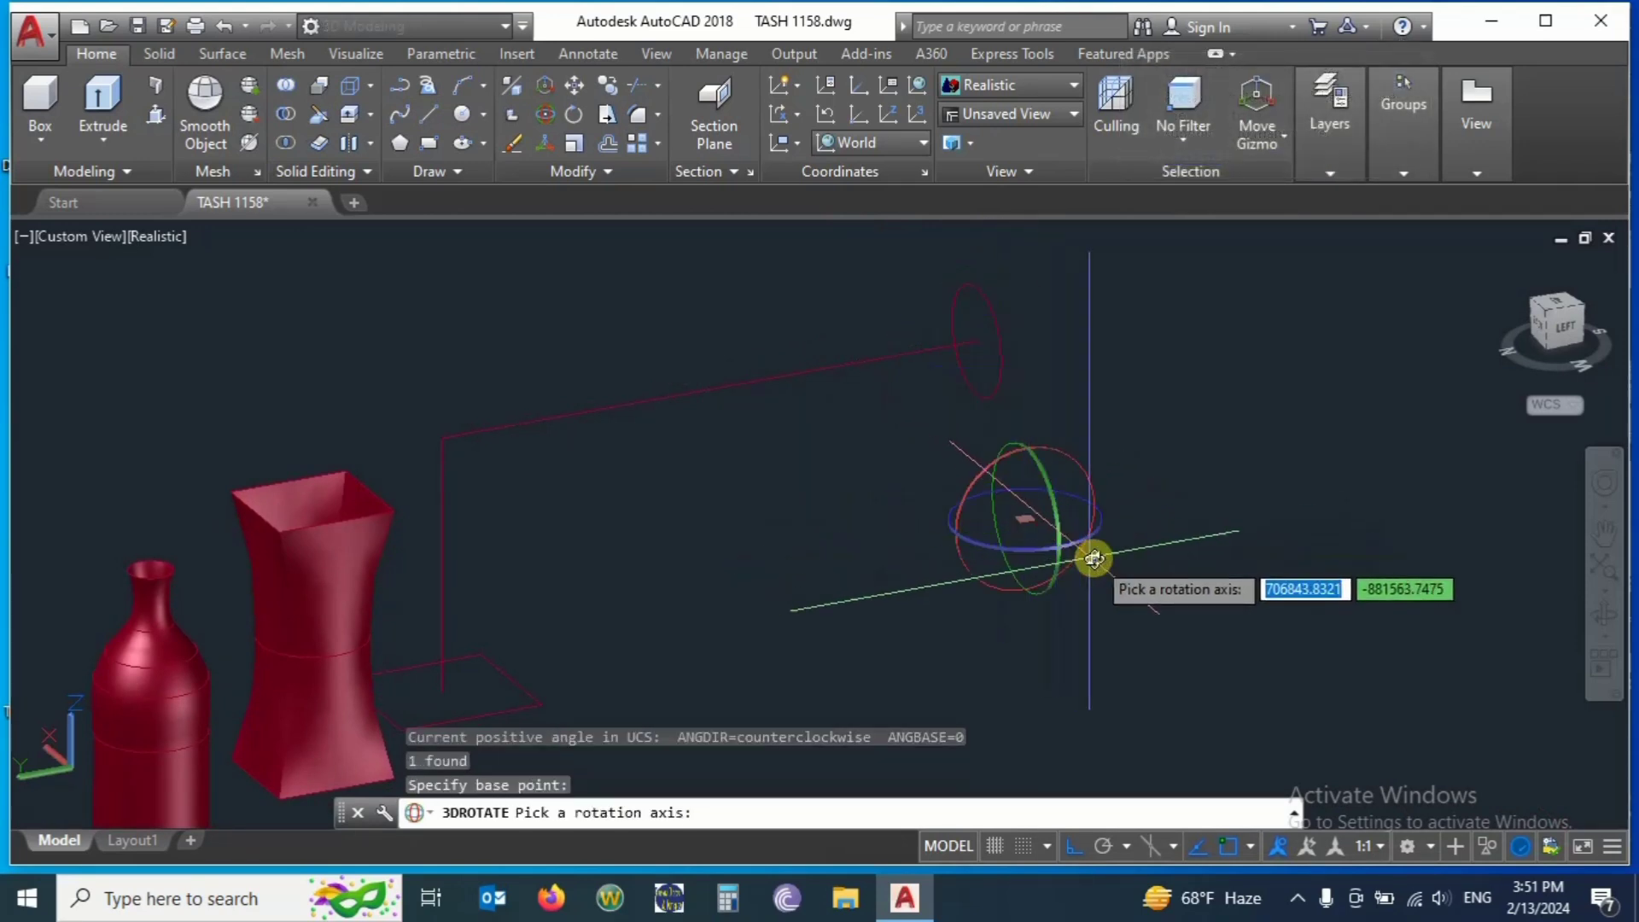
key("Escape")
left_click(623, 705)
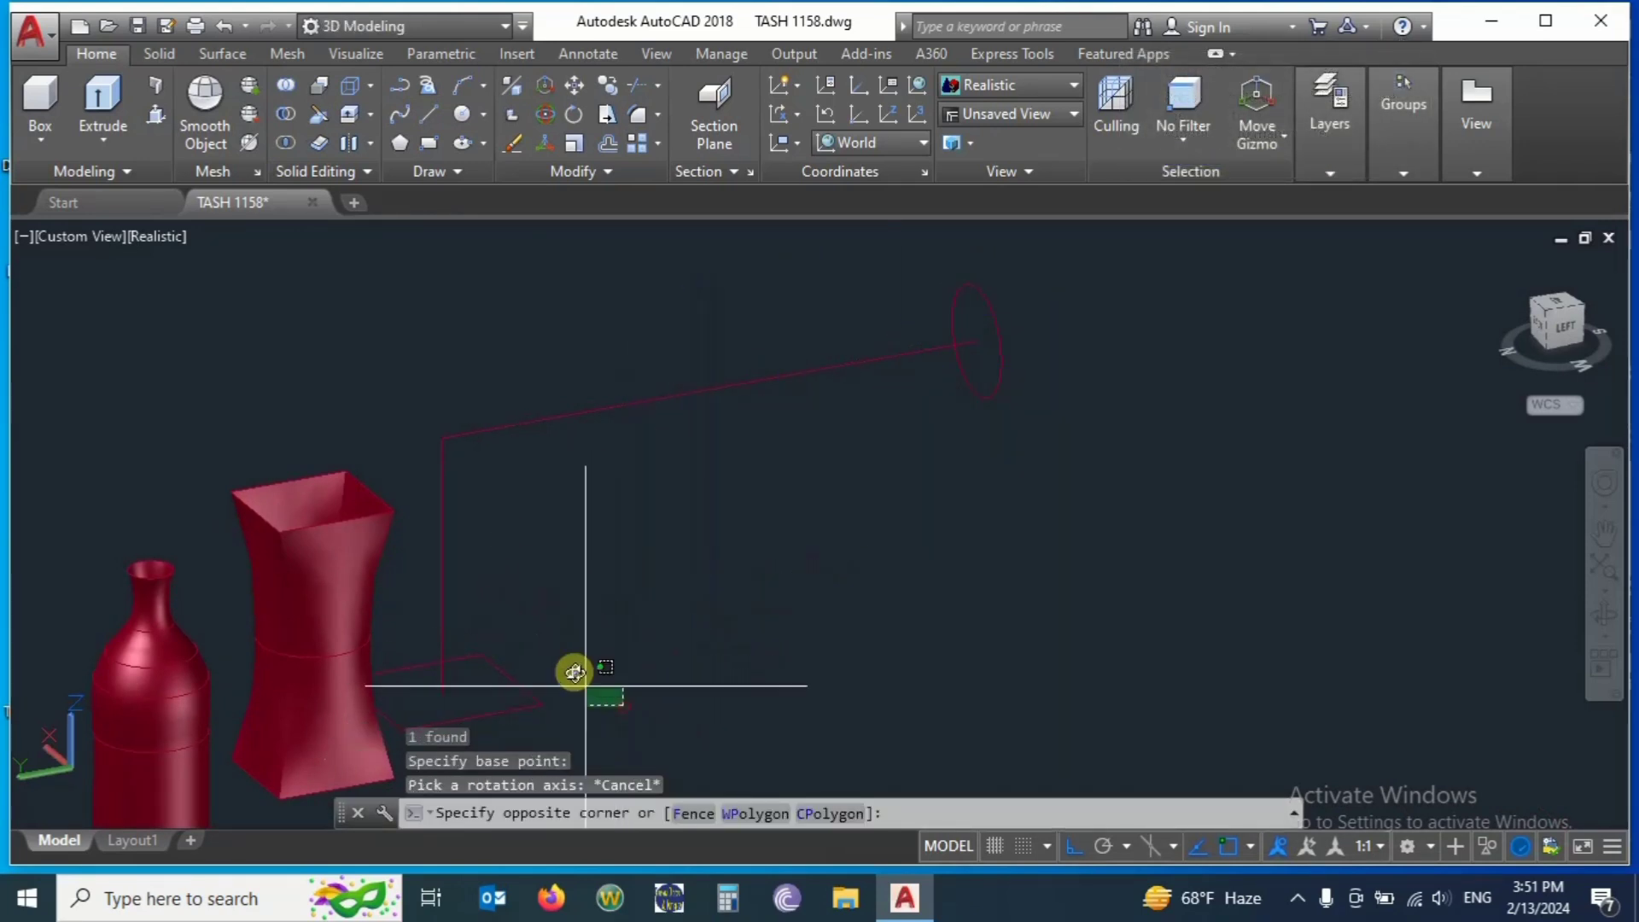
left_click(441, 559)
left_click(631, 482)
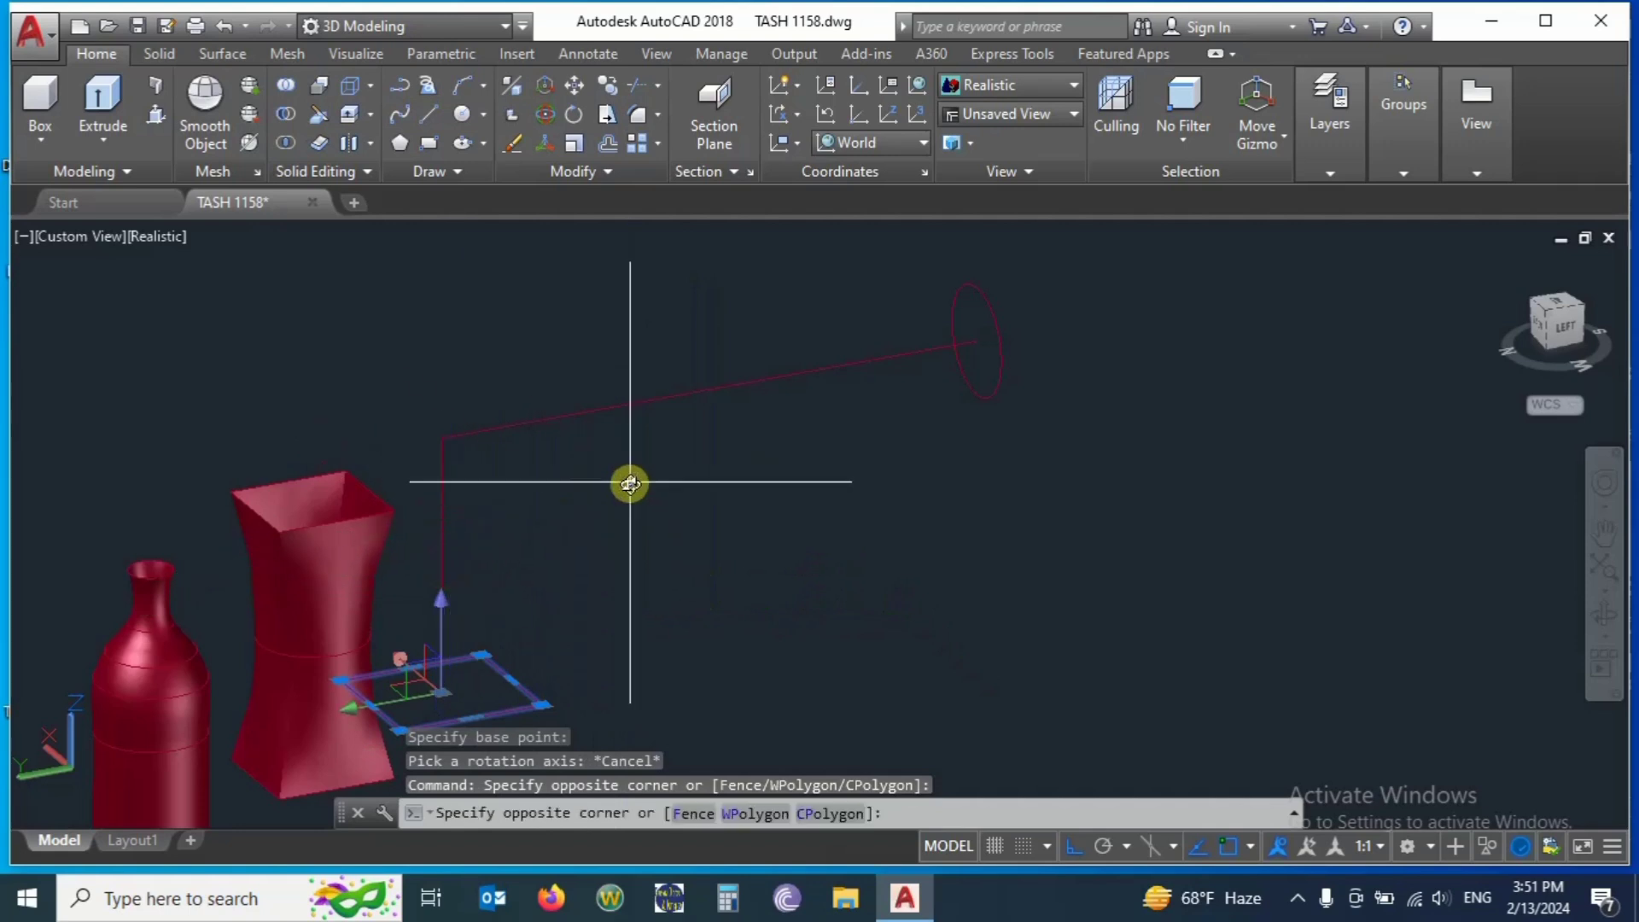
left_click(411, 372)
left_click(1042, 422)
left_click(920, 323)
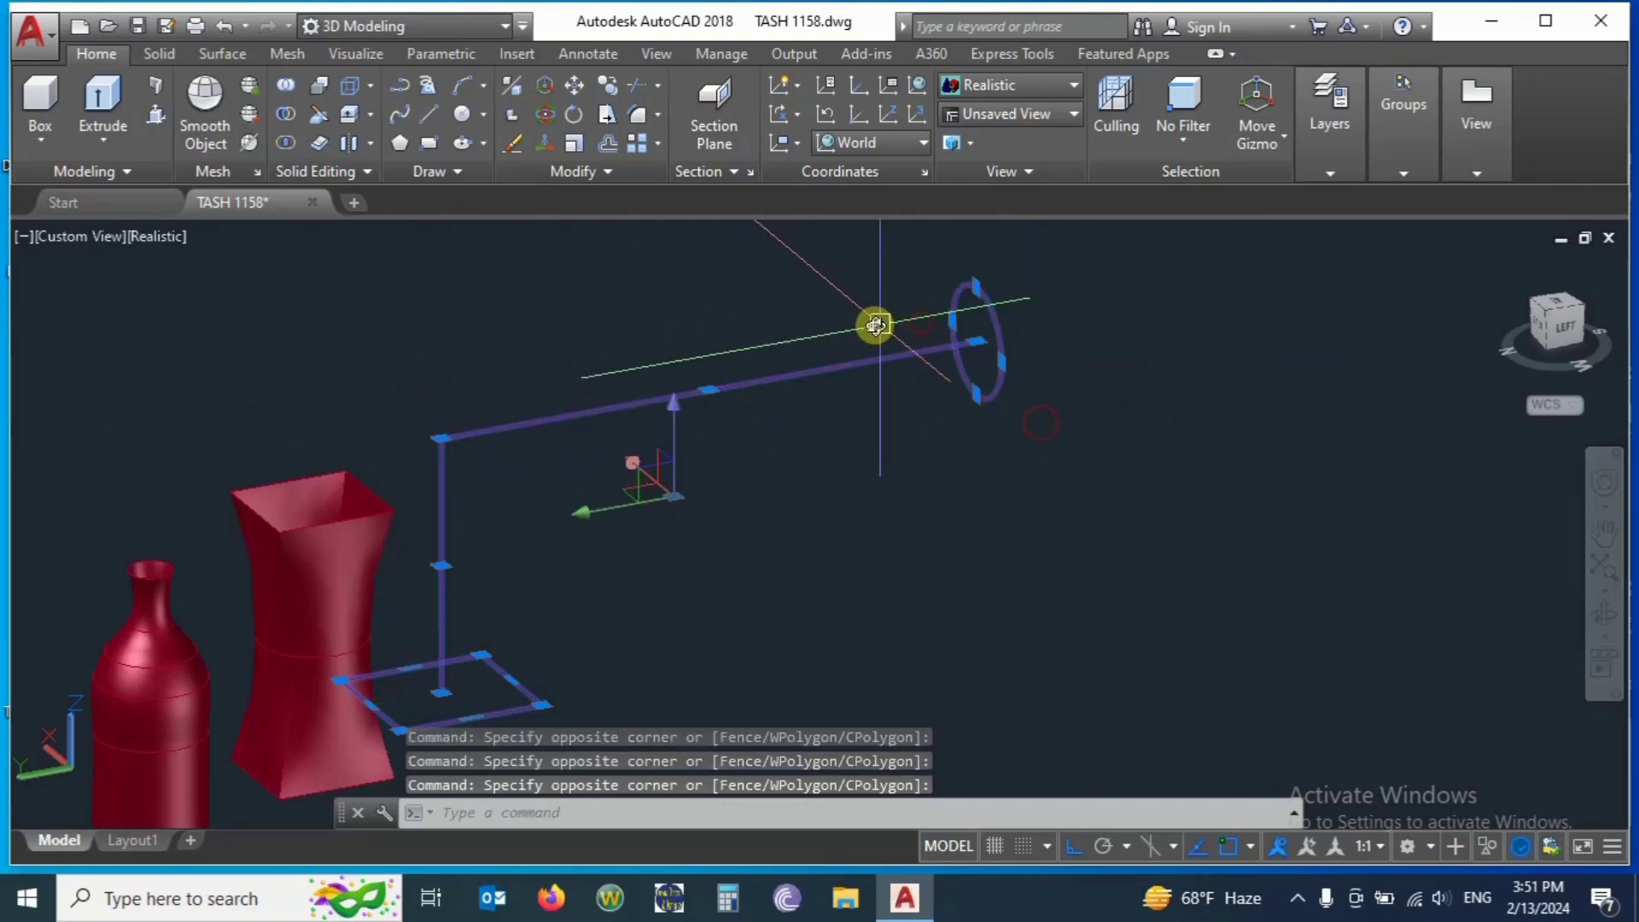
scroll(876, 325, "down", 1)
type("m")
key("Return")
left_click(1104, 458)
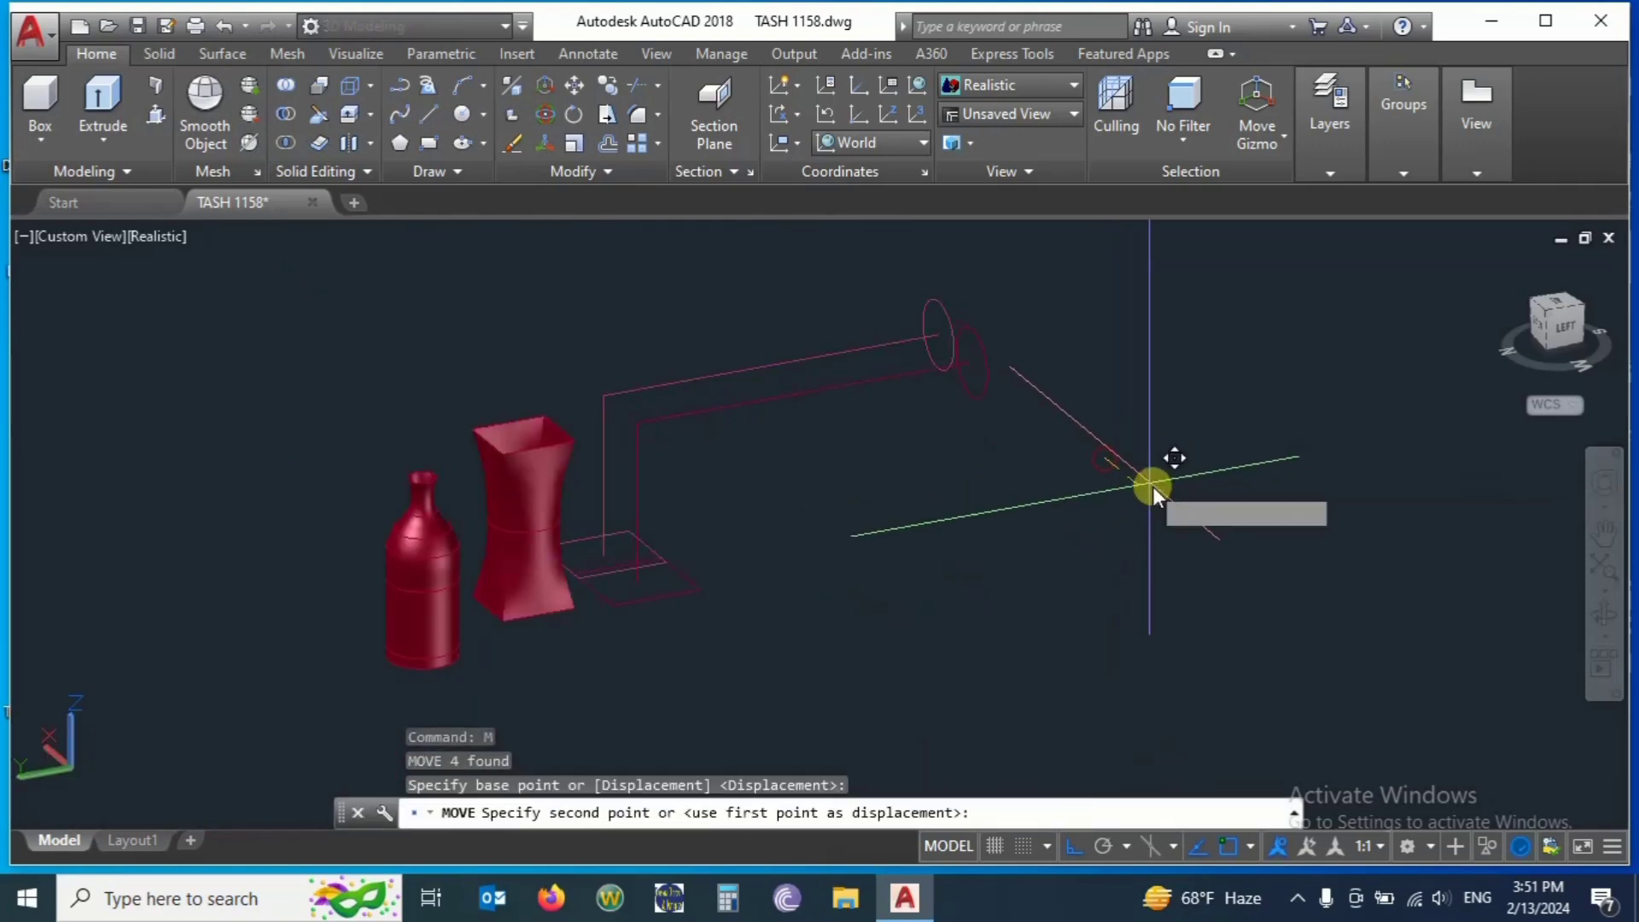
key("Escape")
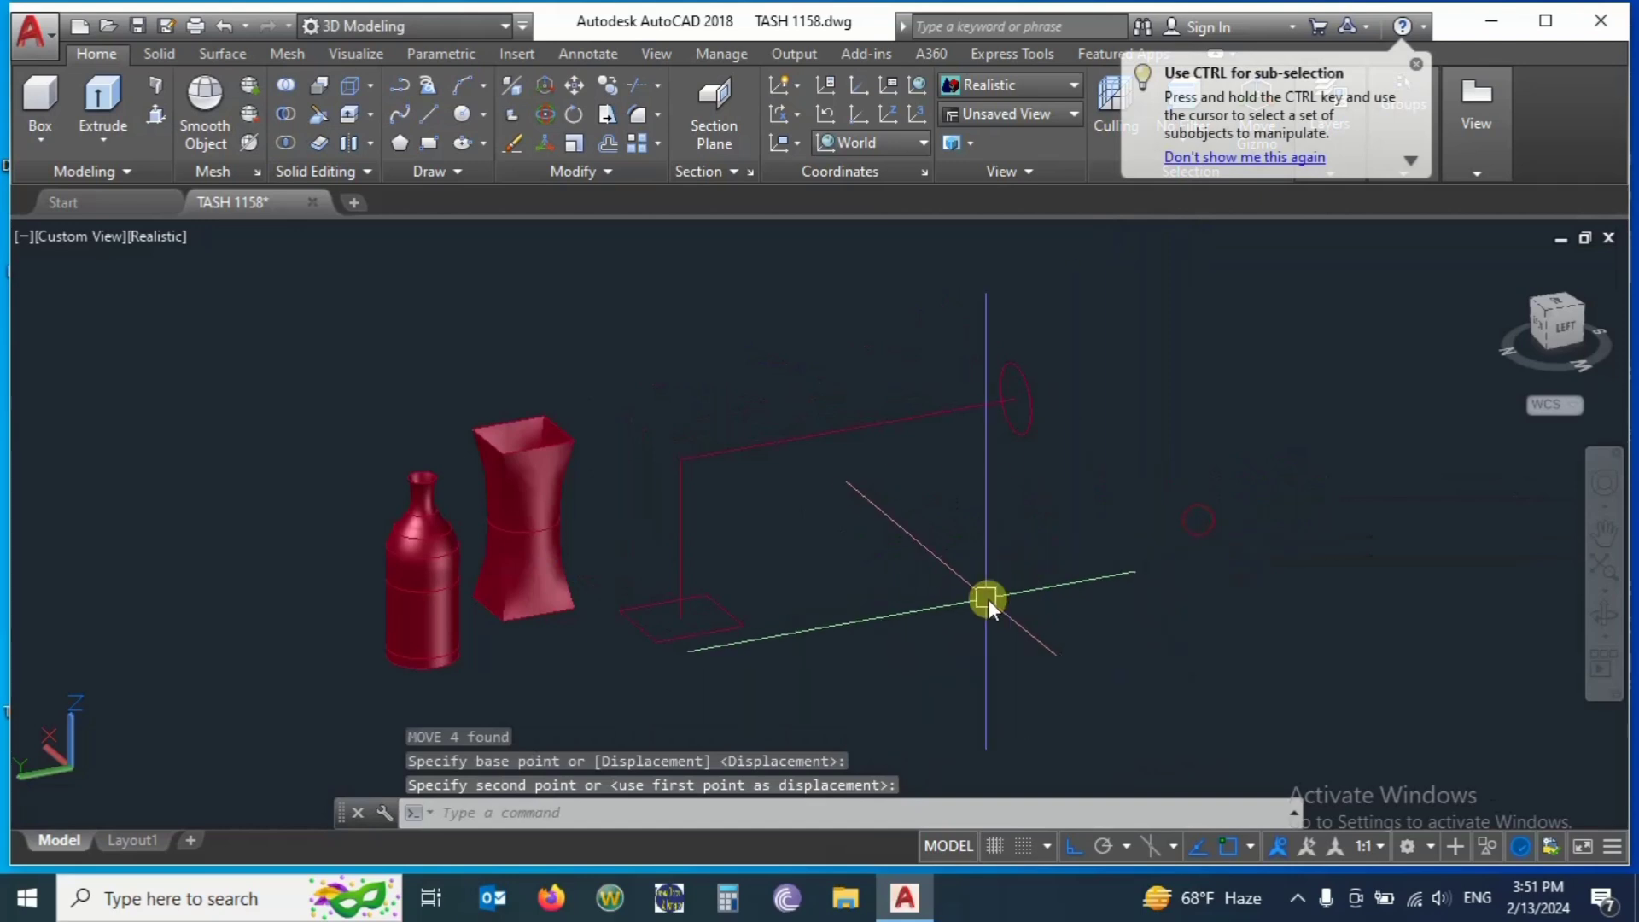
Join the vertical and horizontal lines between the rectangle and the circle into a single 3D polyline.
middle_click_drag(765, 566, 753, 501, "shift")
left_click(754, 497)
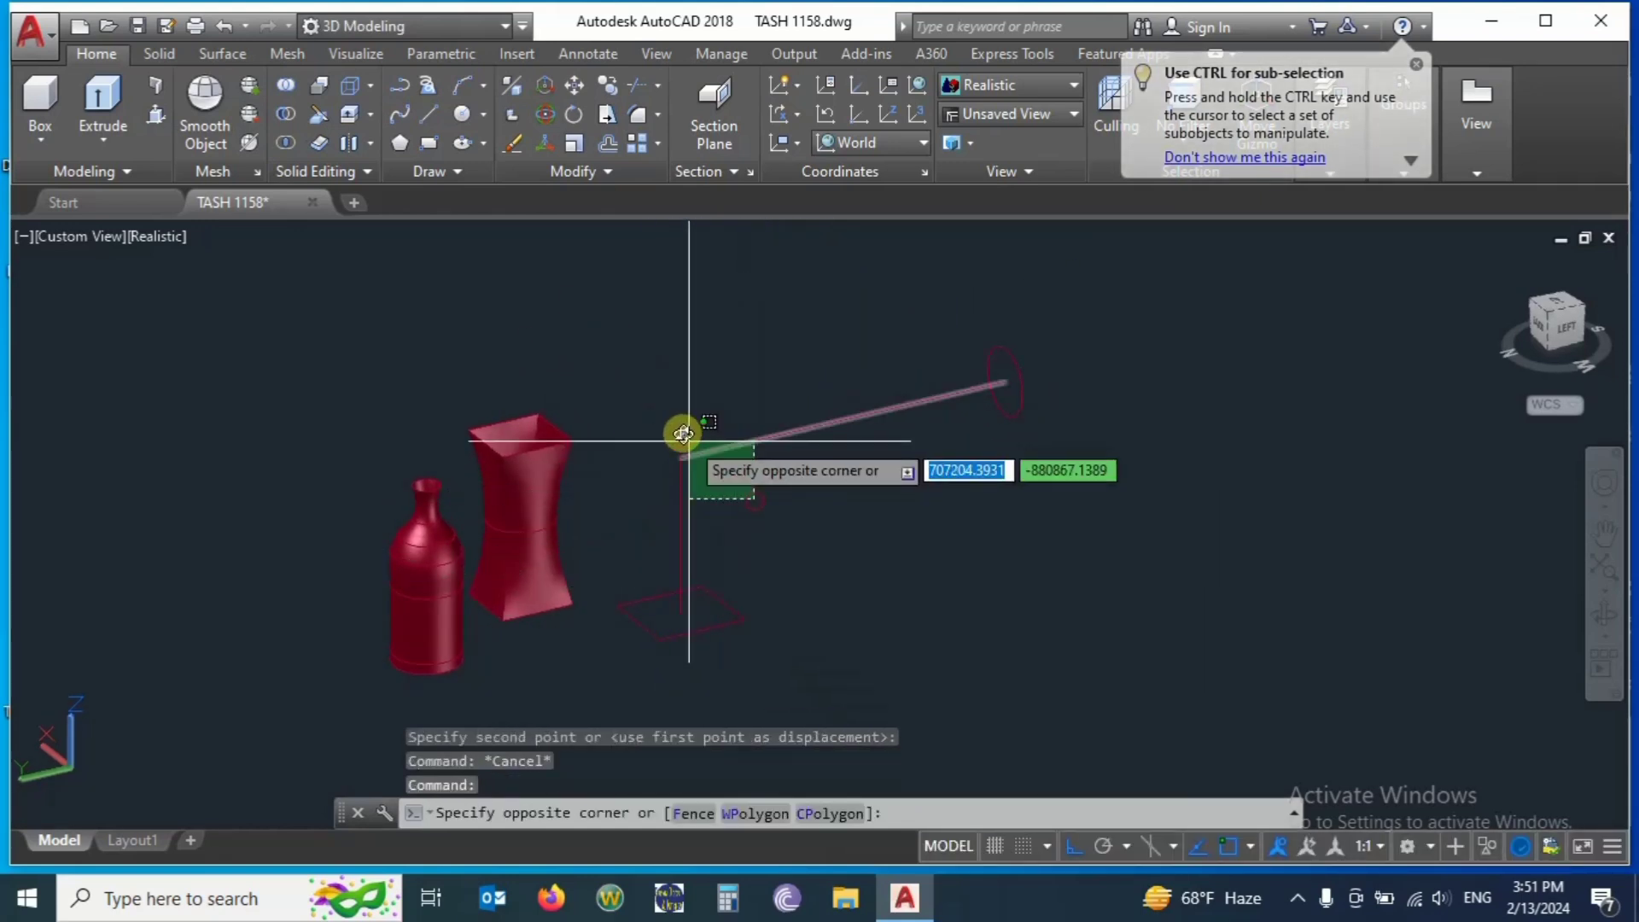
left_click(669, 420)
type("j")
key("Return")
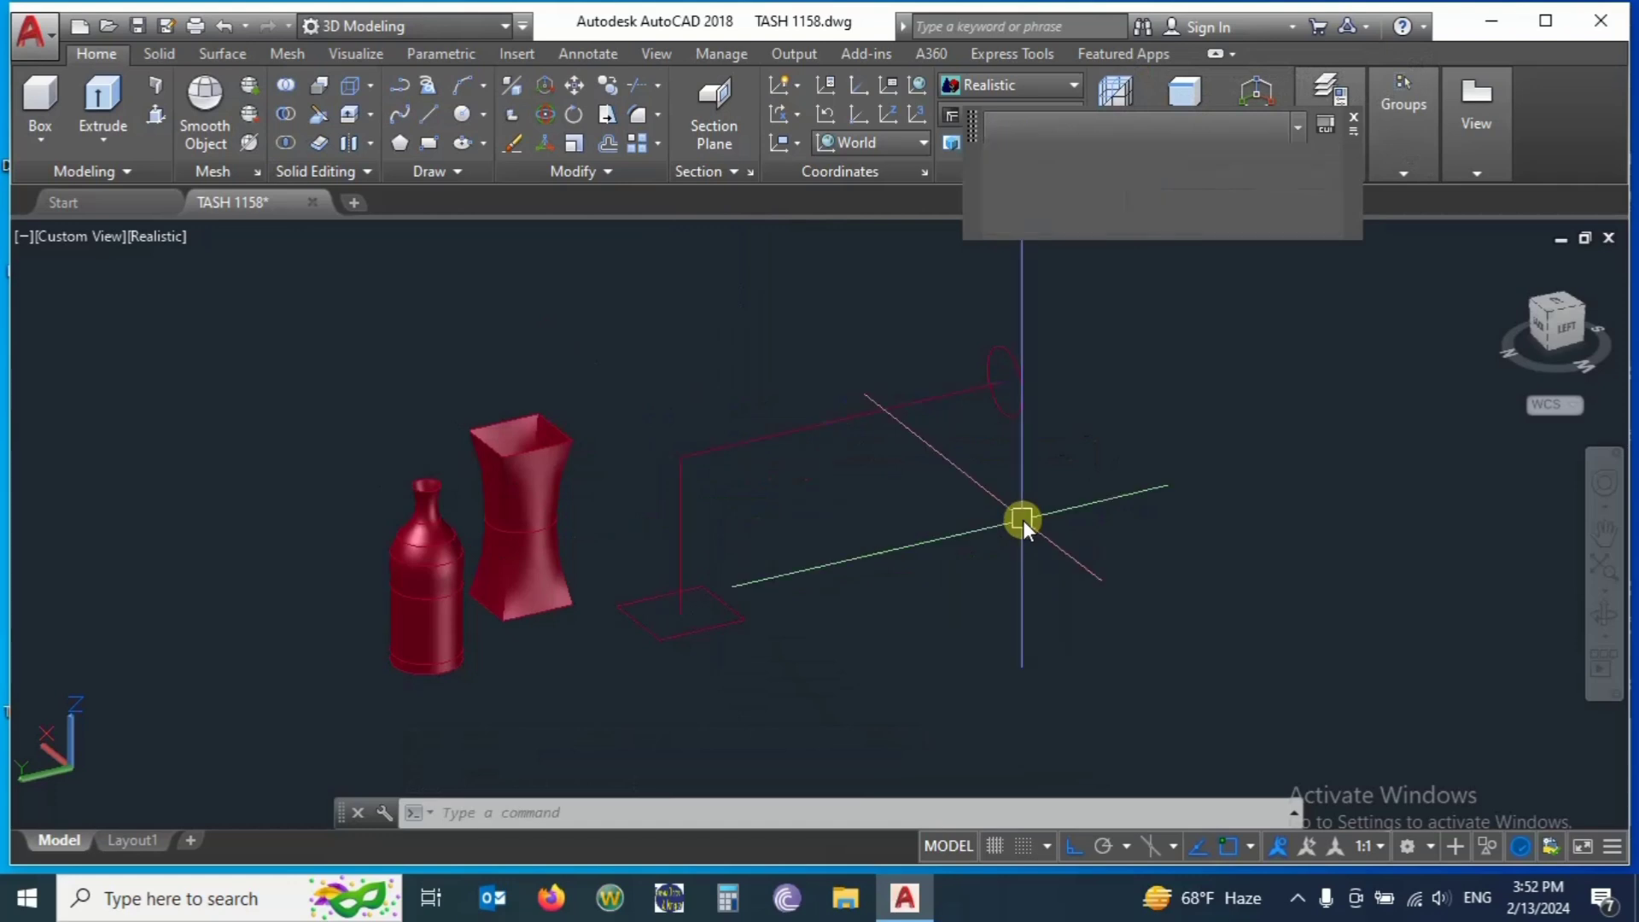
Apply Spline Fit to the joined polyline, turning its sharp corner into a smooth curve.
left_click(715, 452)
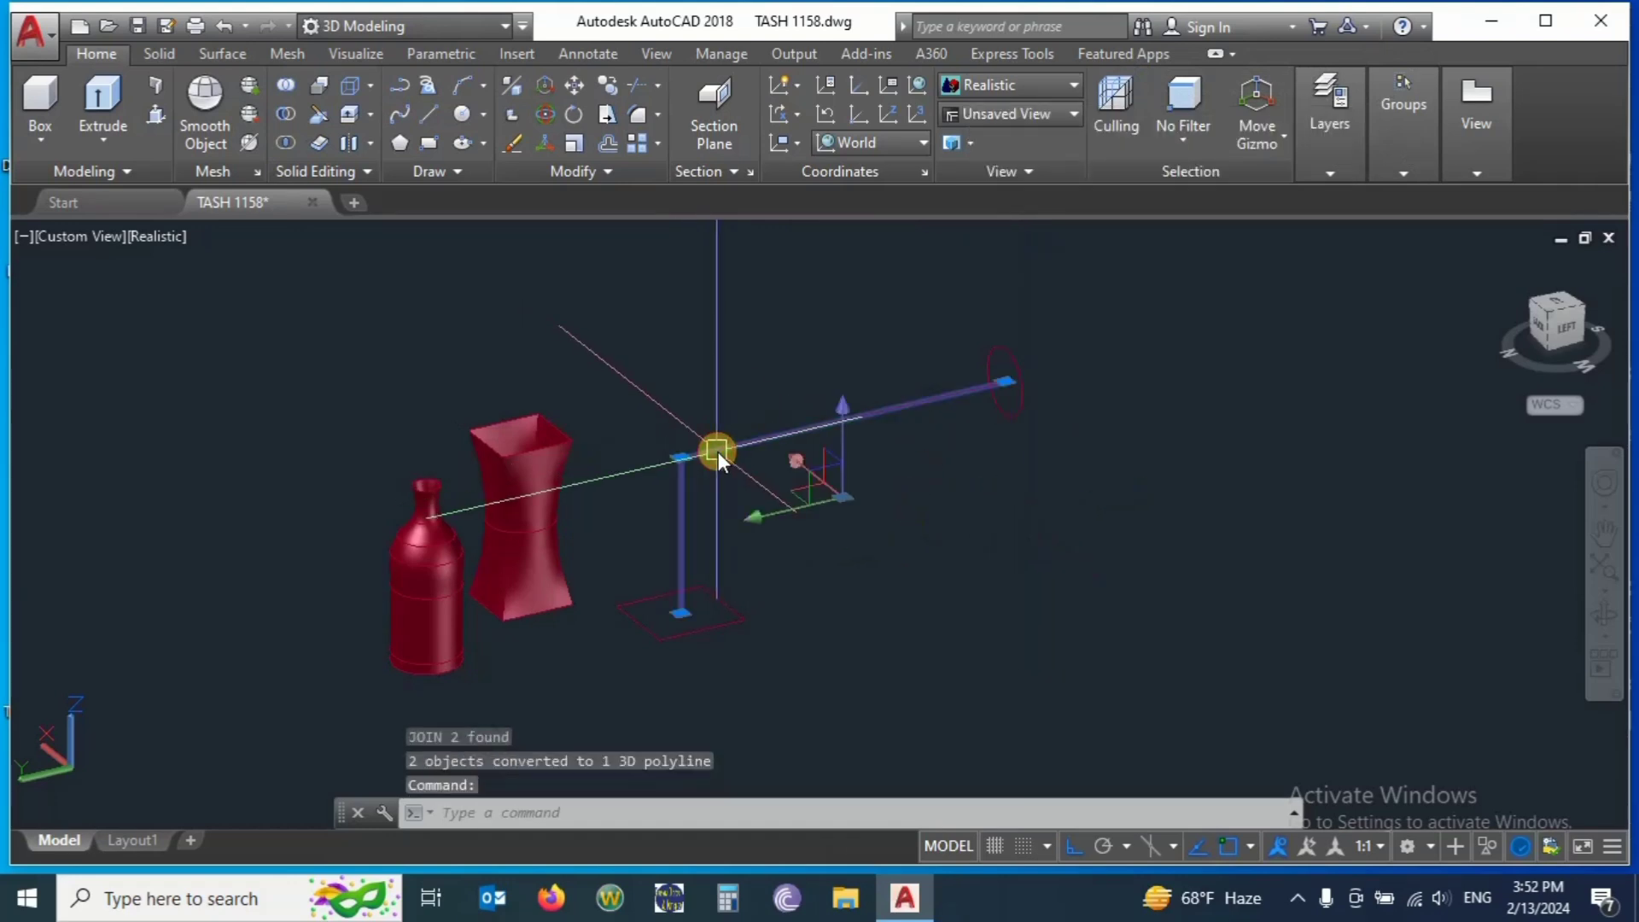
right_click(718, 452)
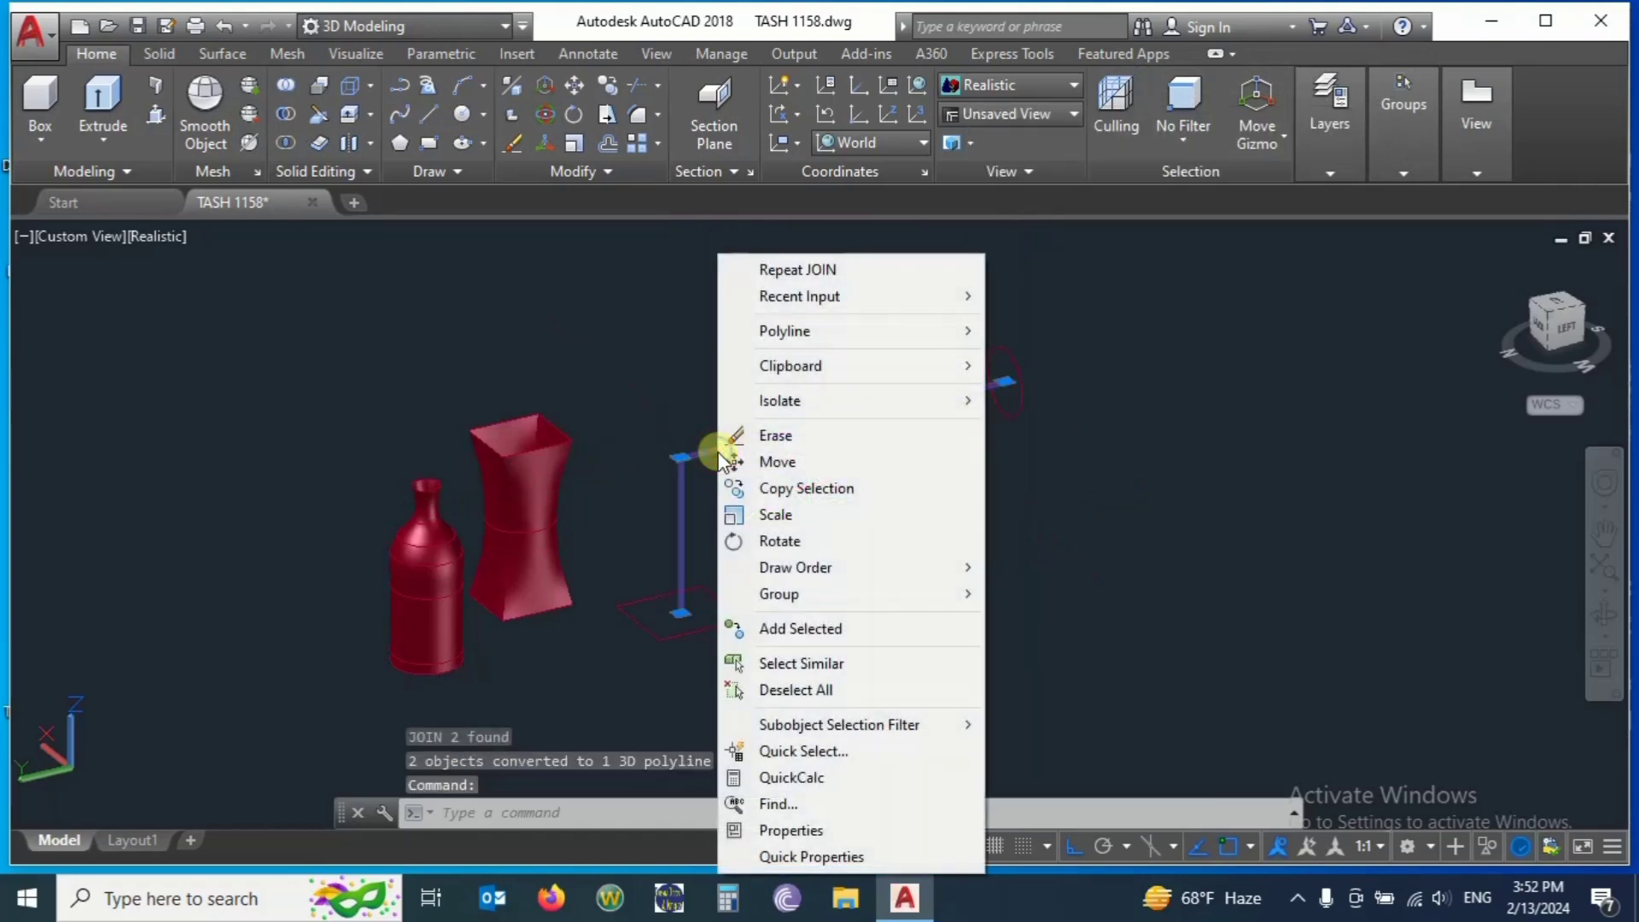
left_click(800, 331)
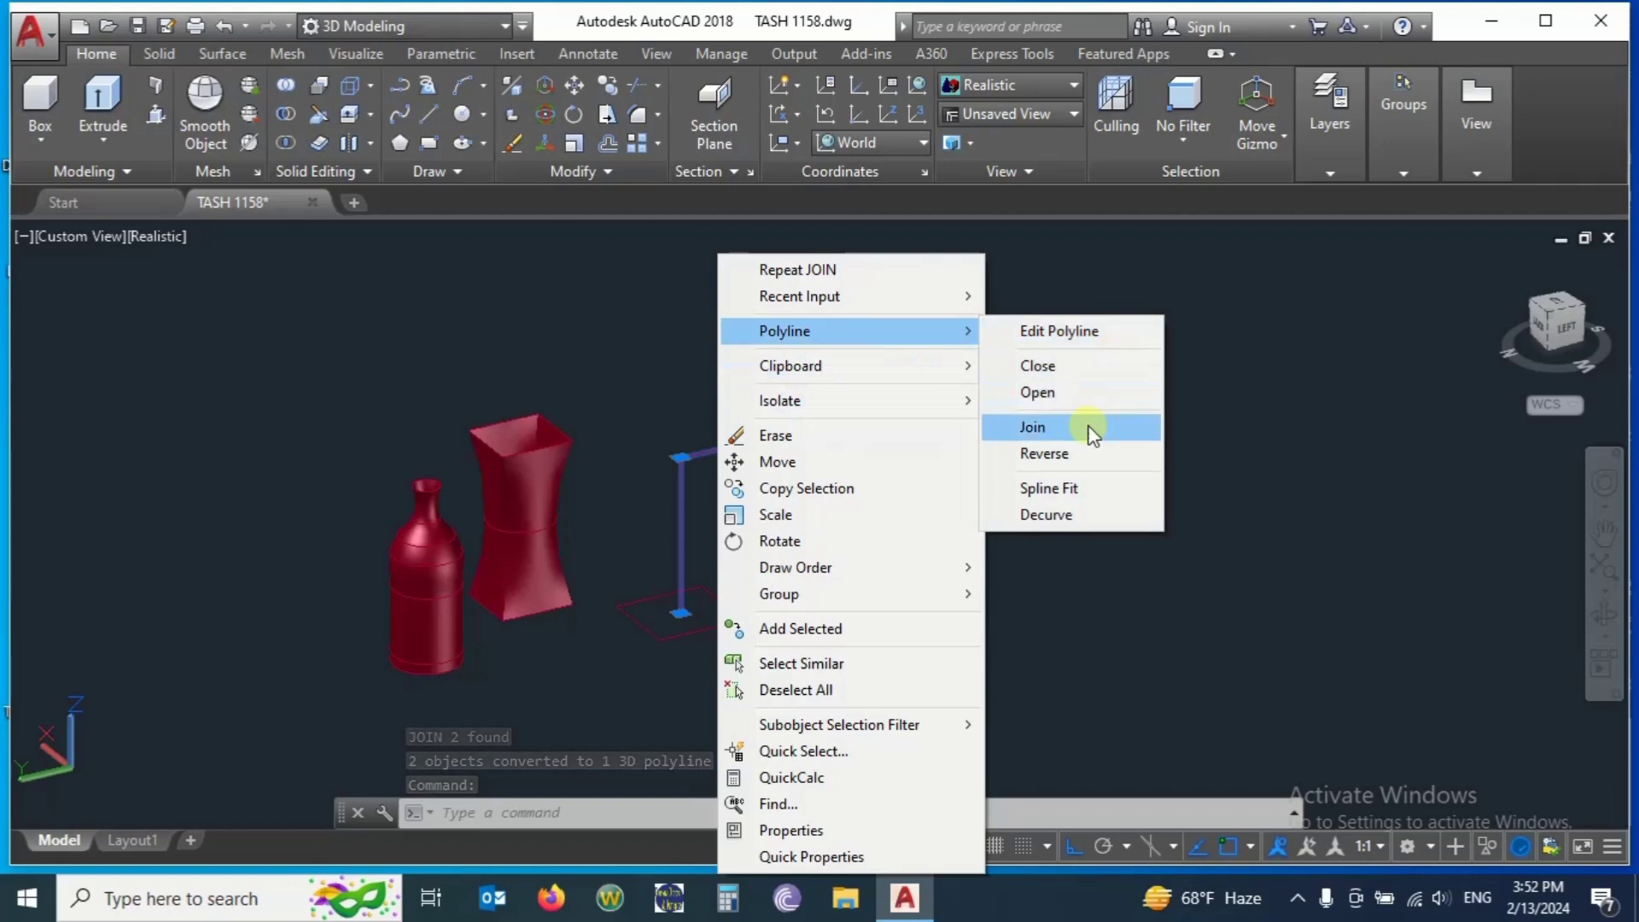
left_click(1106, 486)
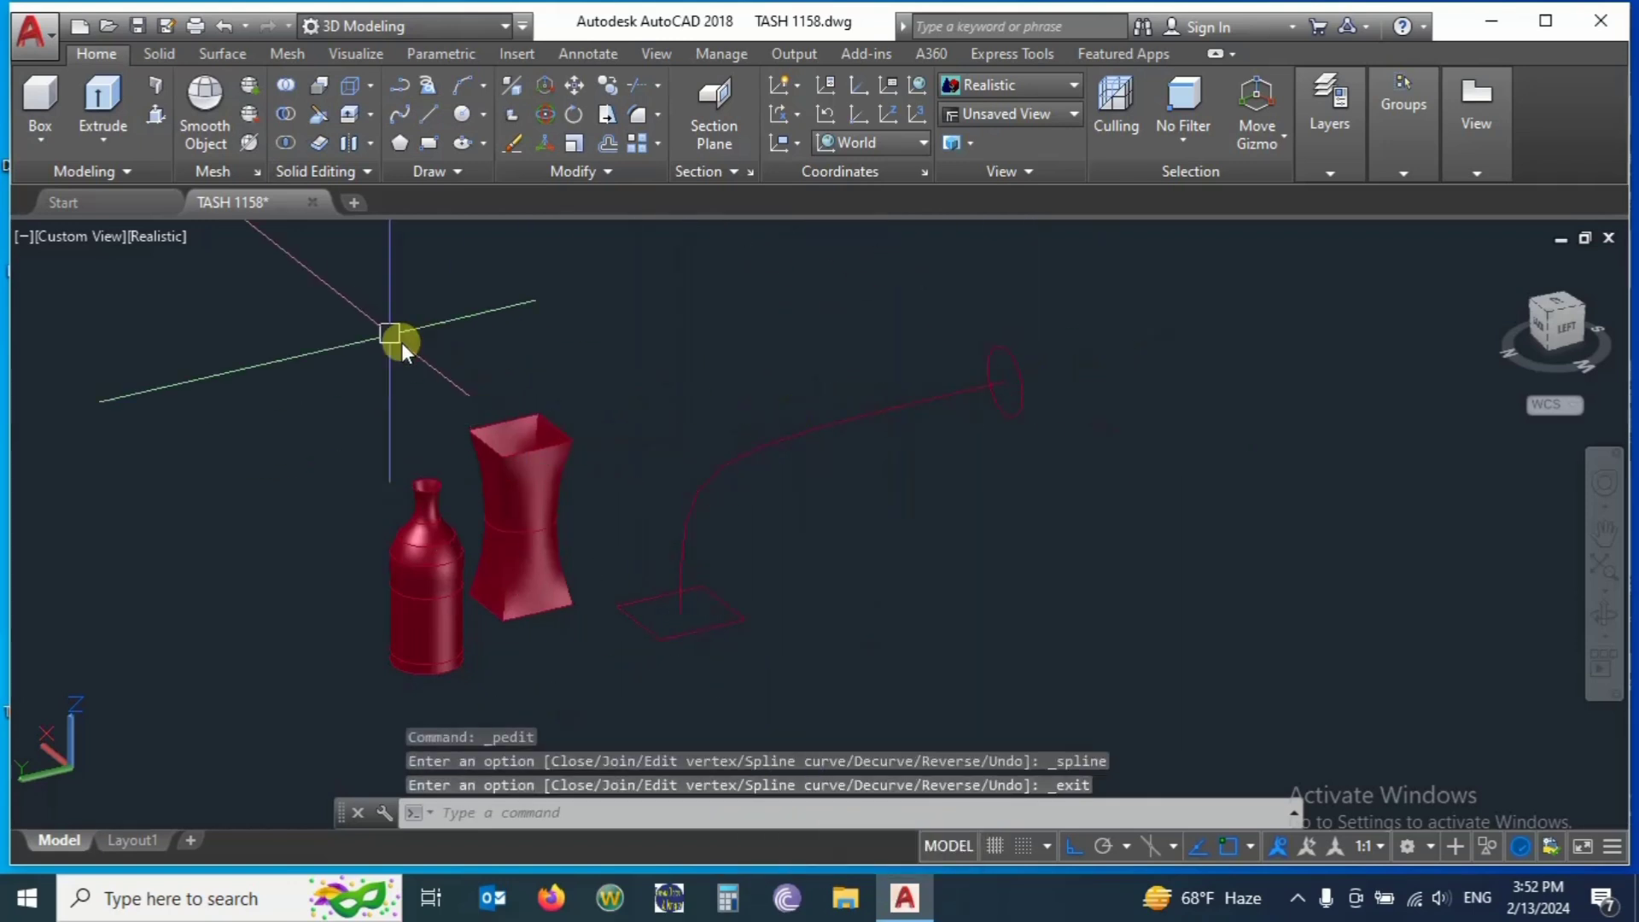
Loft a surface from the ground rectangle to the upright circle, using the Path option with the curved polyline as path.
left_click(220, 50)
left_click(54, 112)
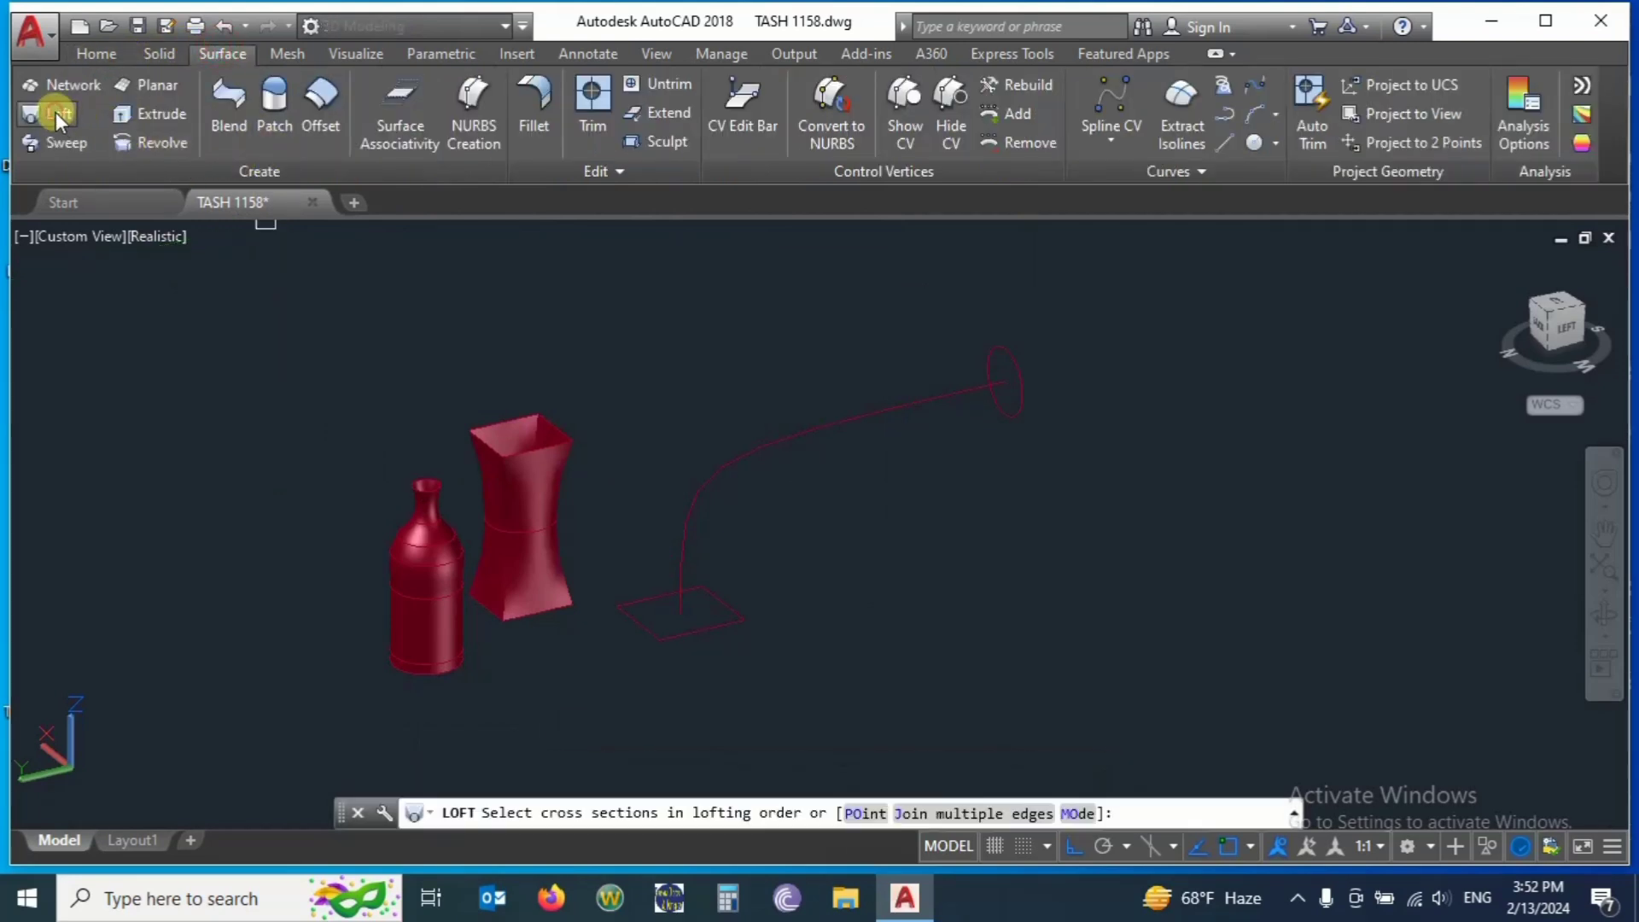
left_click(666, 647)
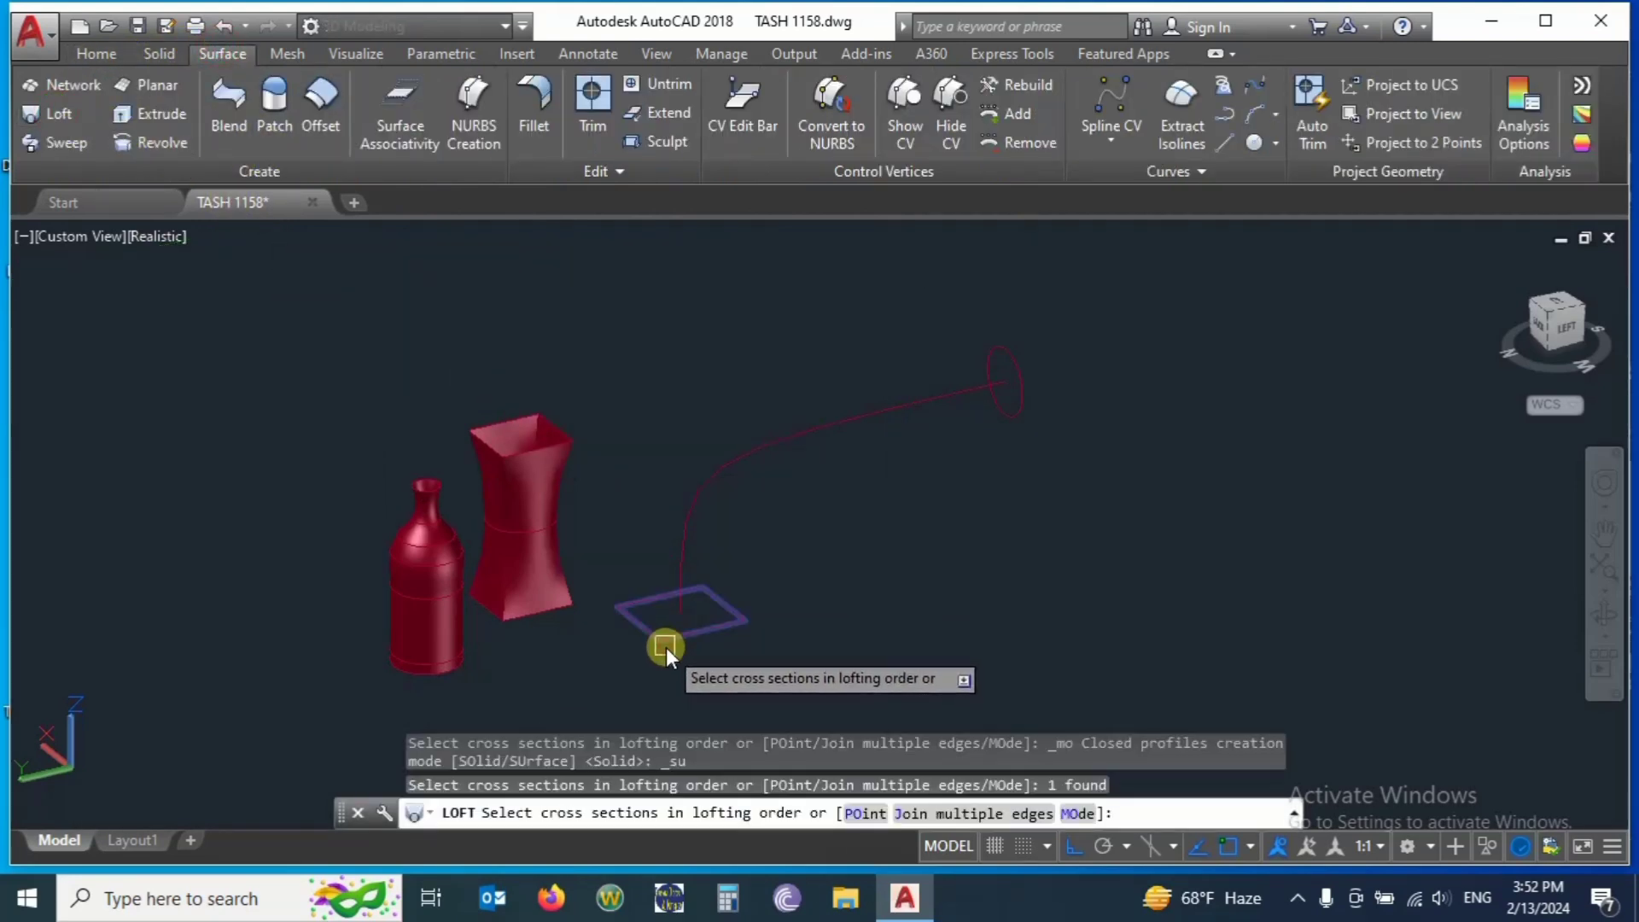
left_click(1020, 358)
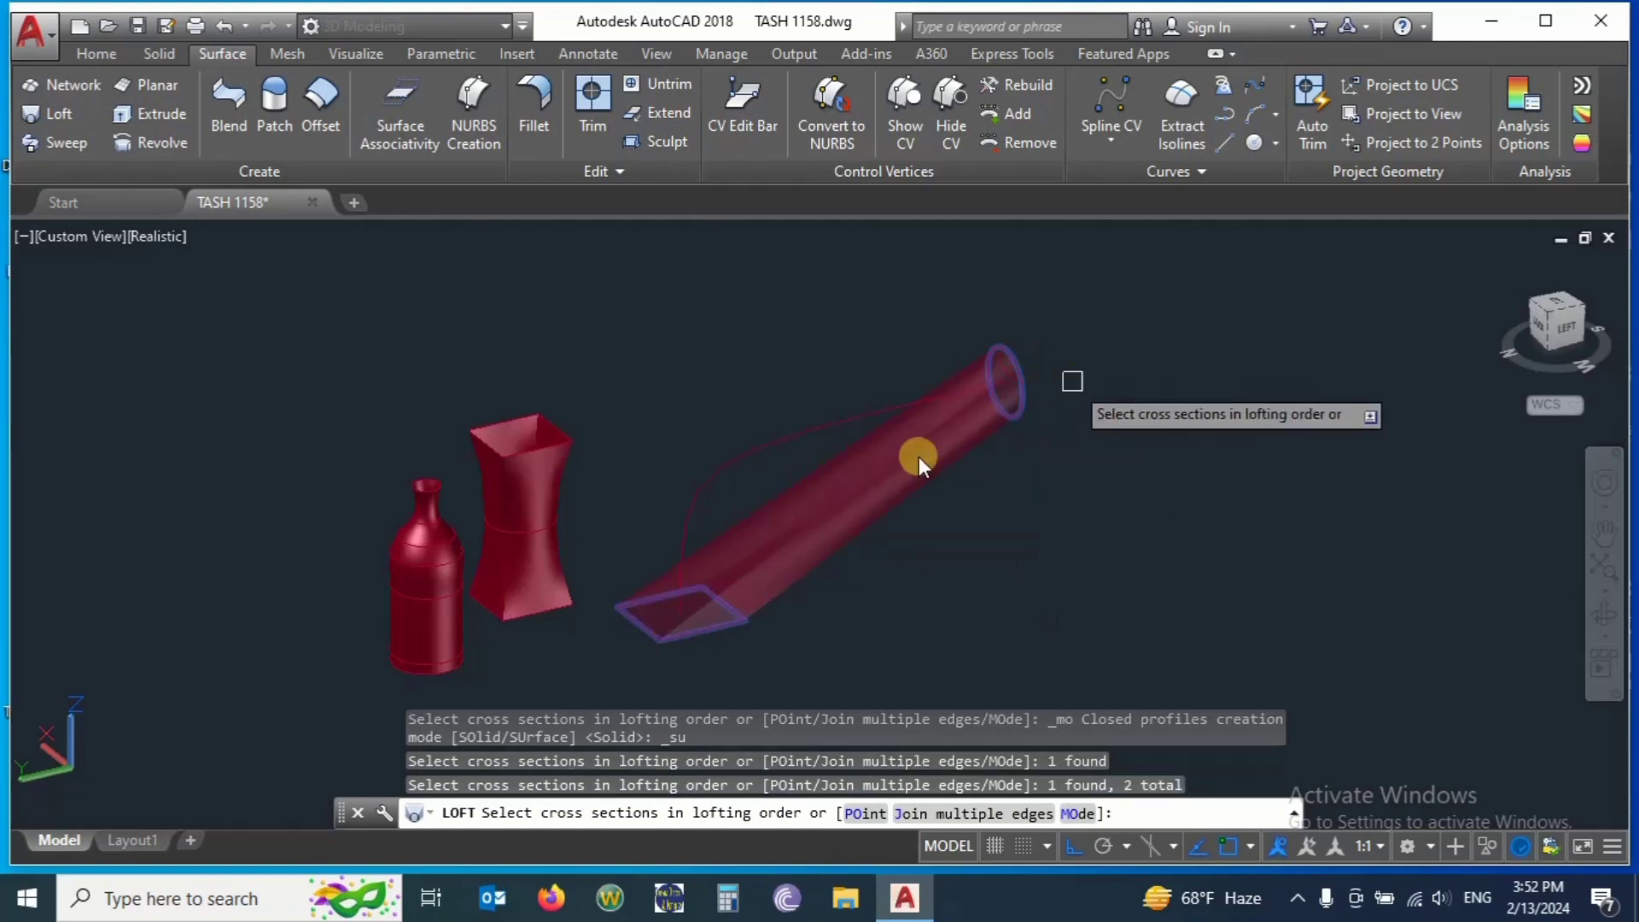
key("Return")
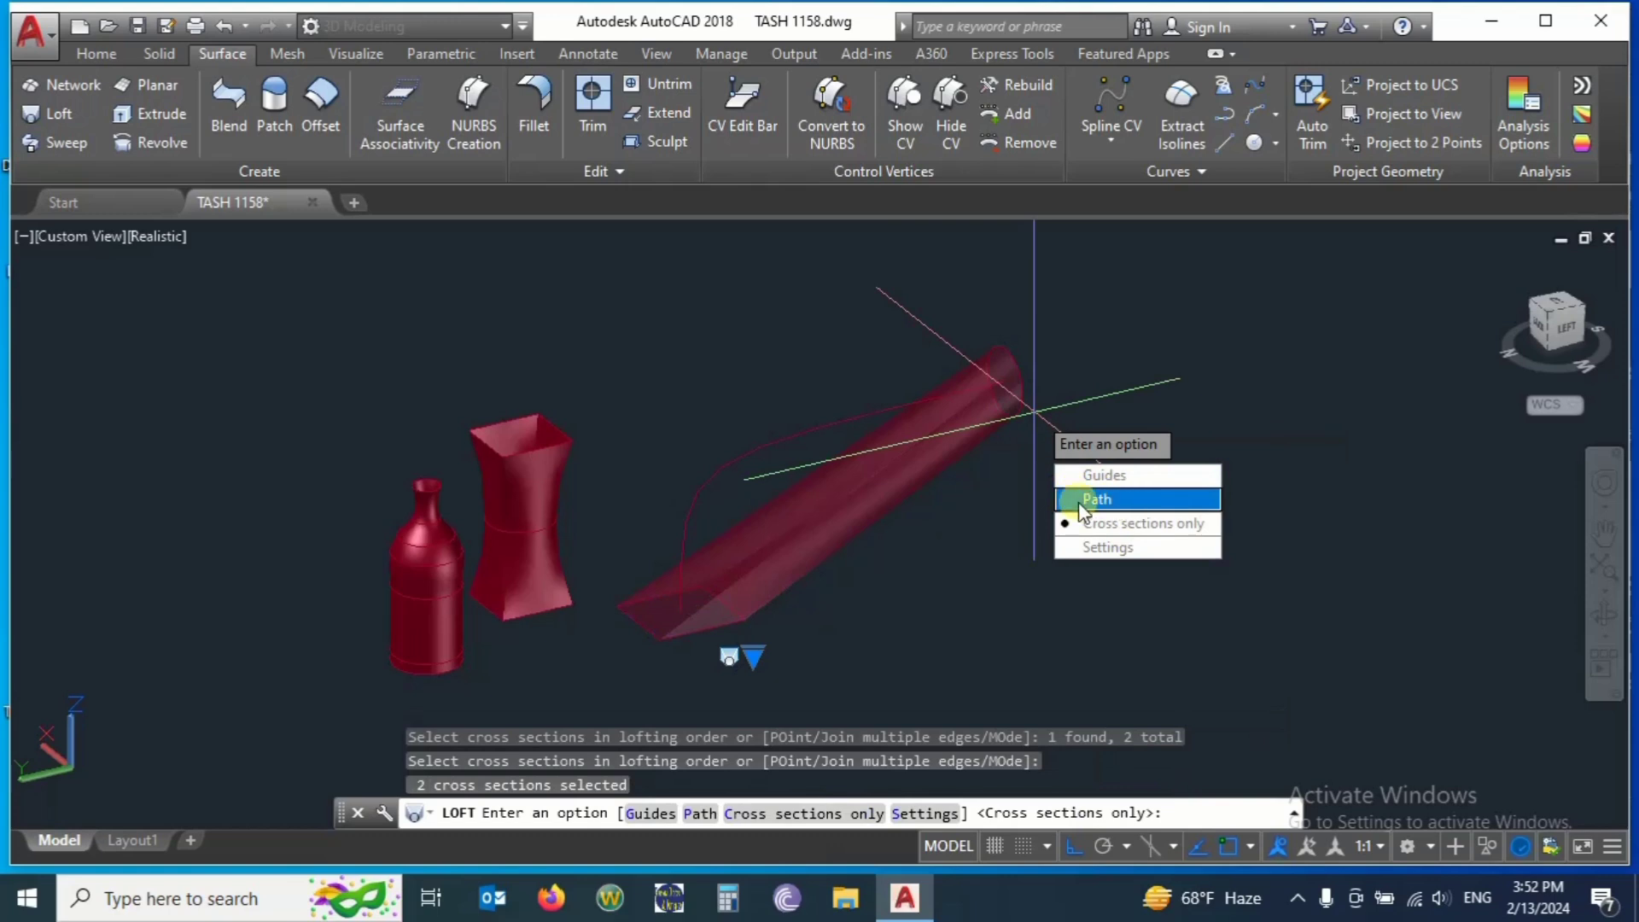
left_click(1180, 498)
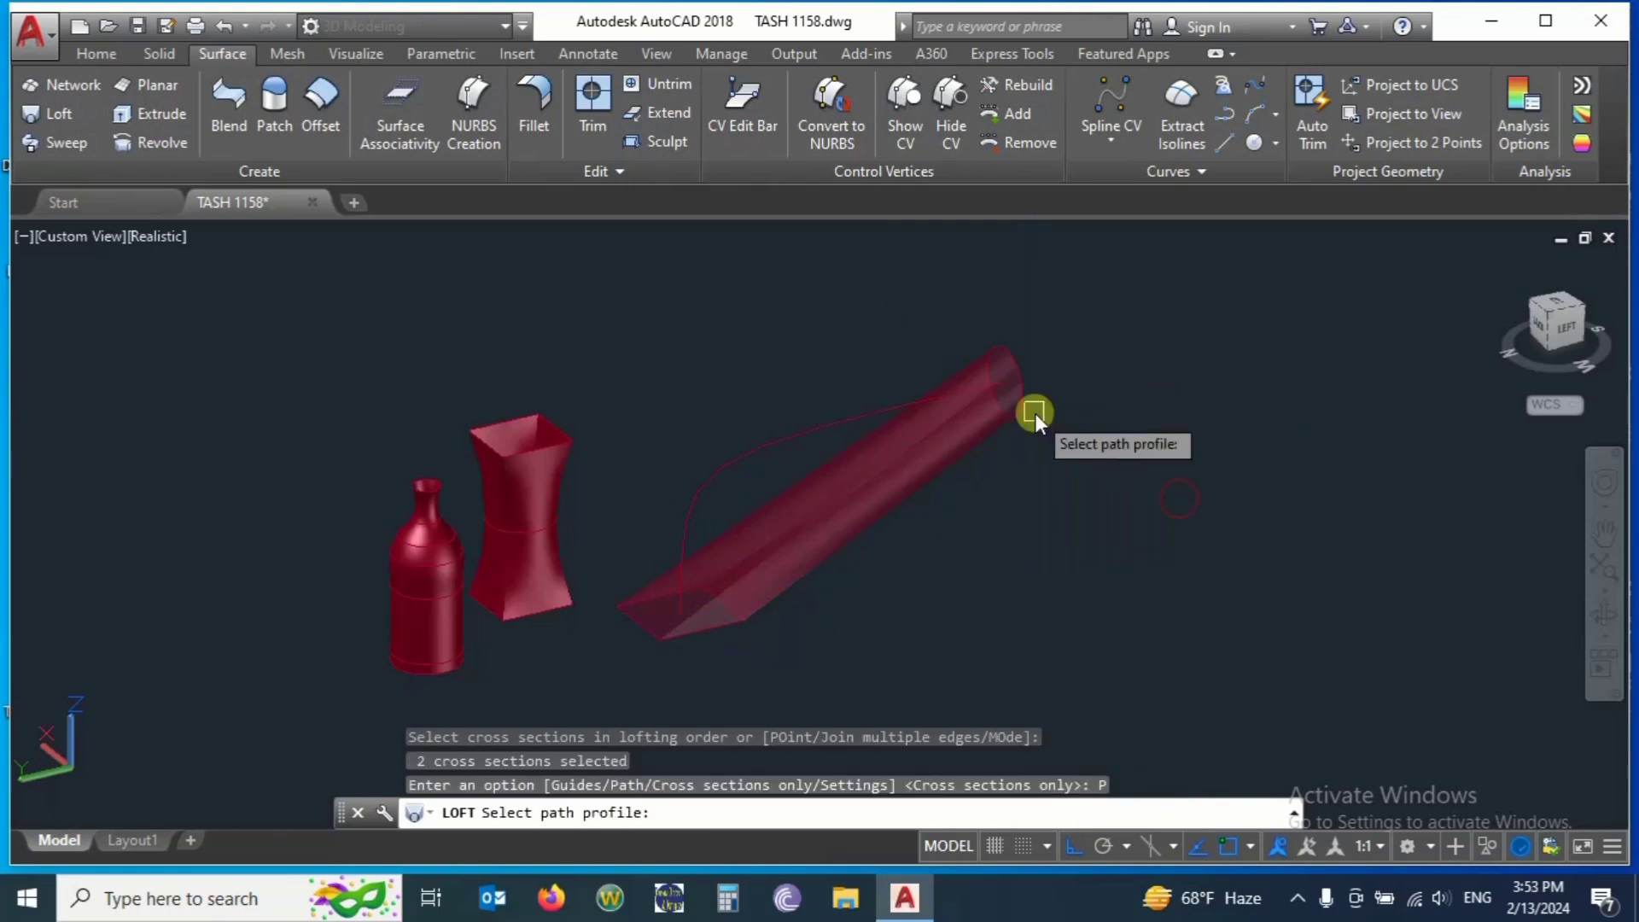
left_click(812, 427)
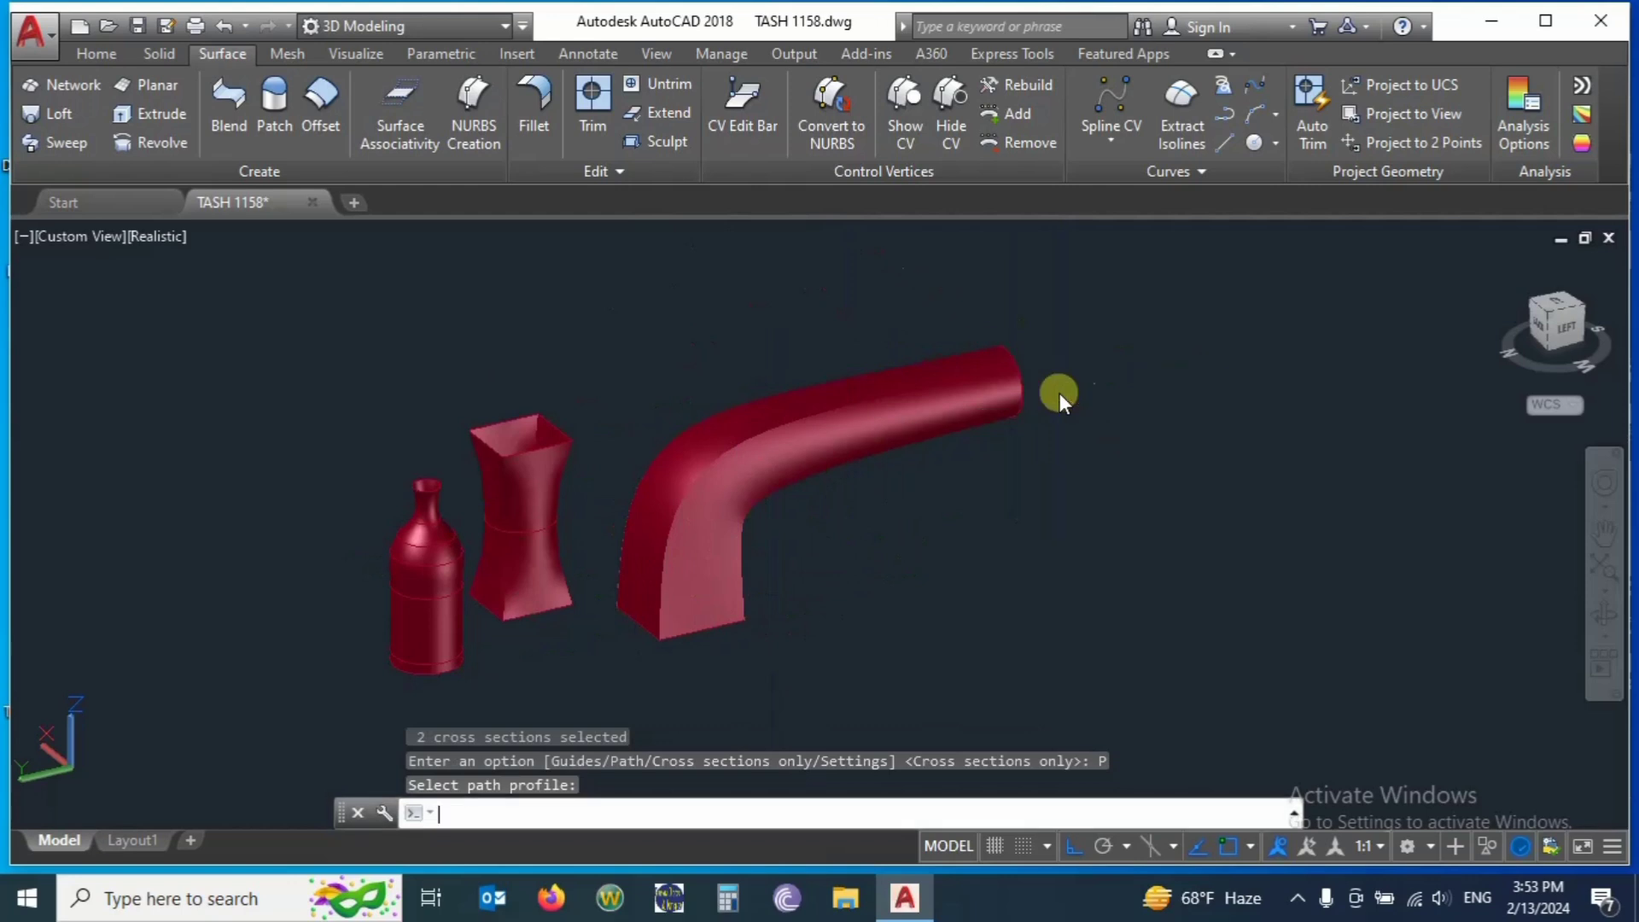
key("Return")
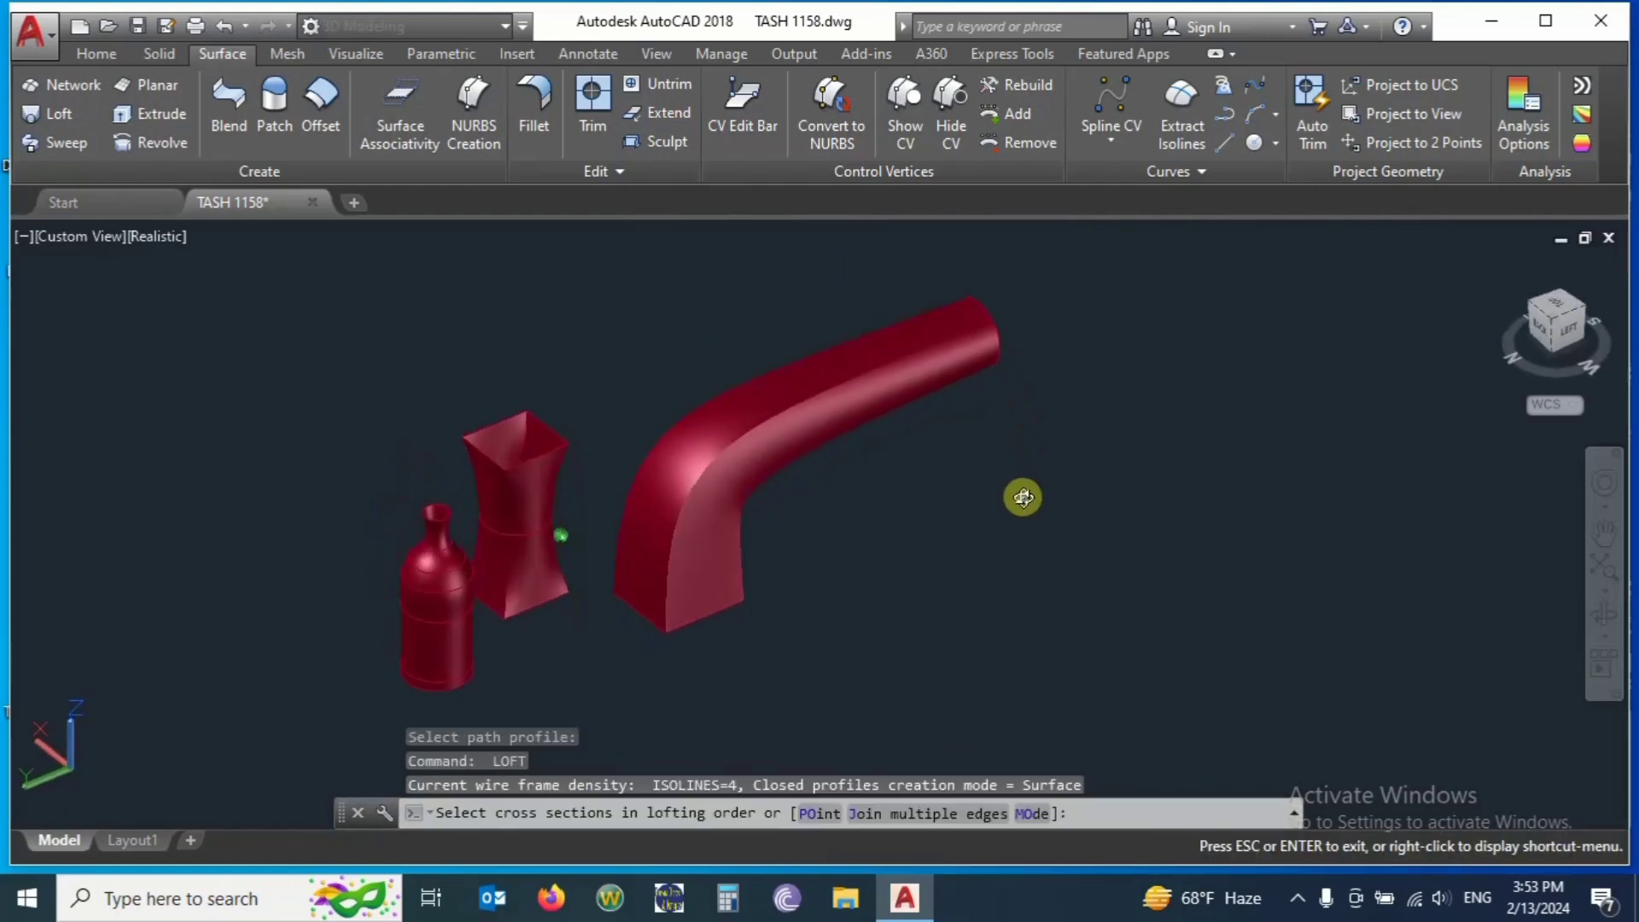
key("Return")
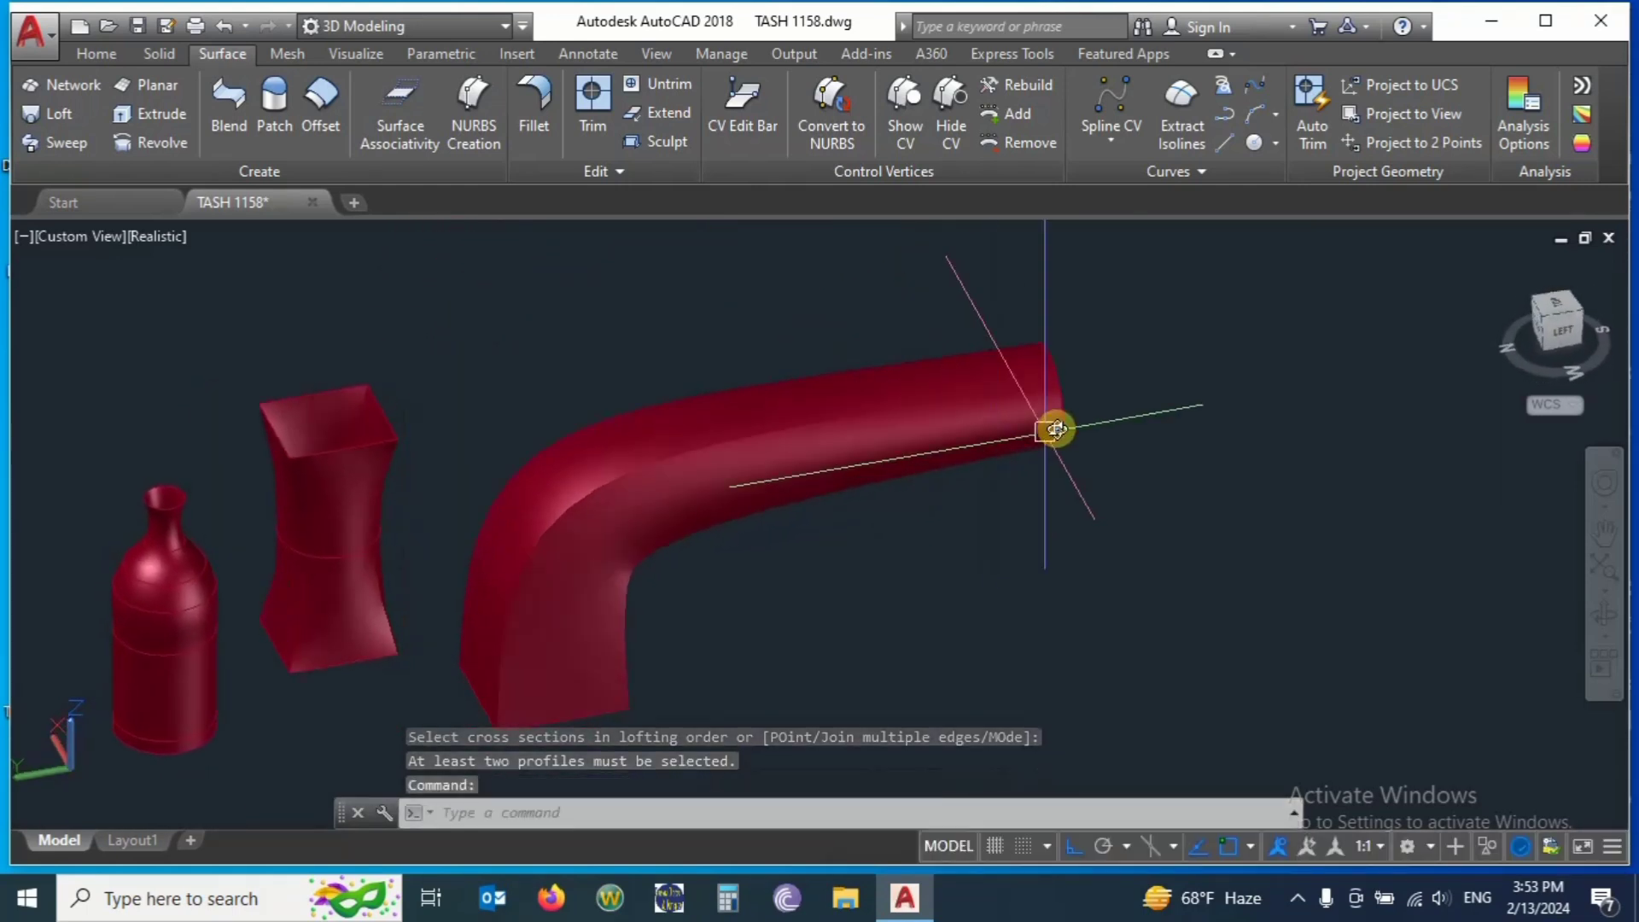
scroll(1053, 428, "down", 4)
scroll(845, 478, "up", 3)
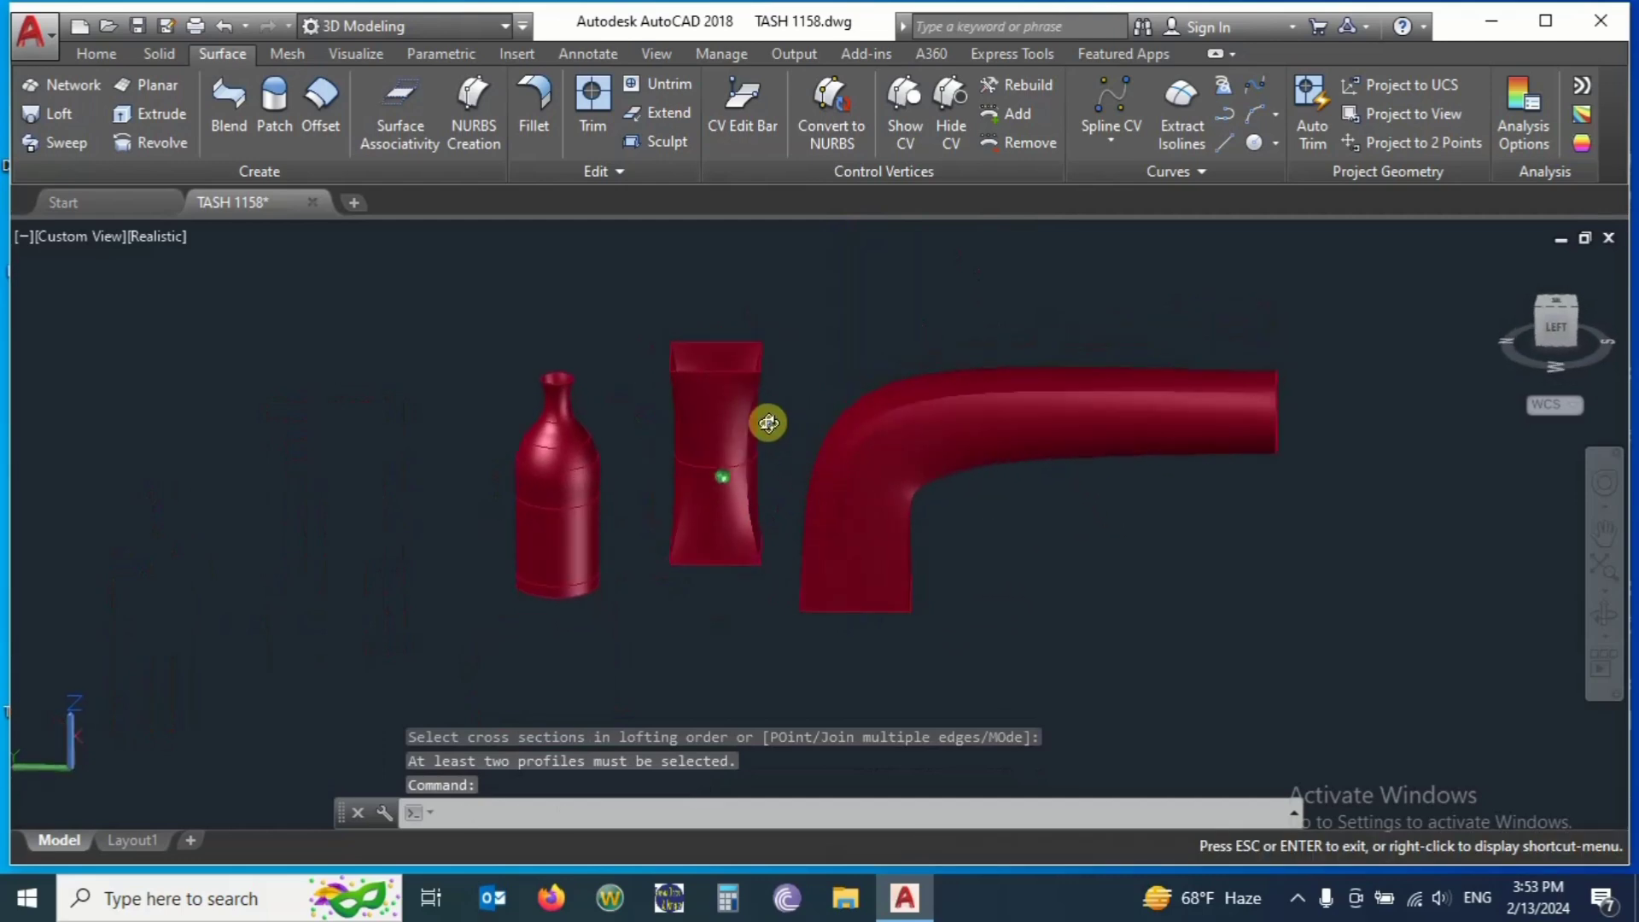